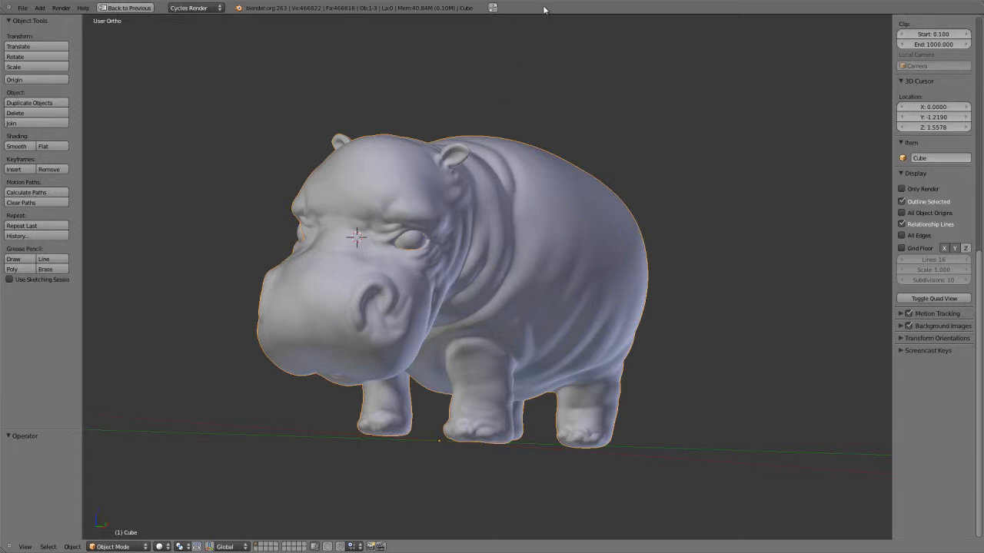
Return to the split layout with the concept image and switch the hippo mesh to Sculpt Mode.
{"action": "key", "text": "ctrl+Up"}
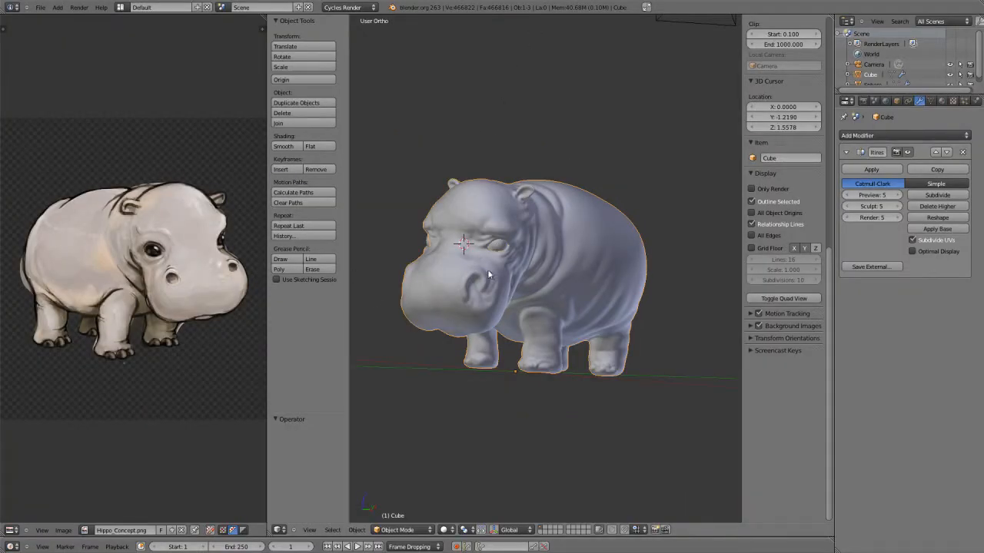
{"action": "scroll", "coordinate": [487, 269], "scroll_direction": "up", "scroll_amount": 3}
{"action": "middle_click_drag", "start_coordinate": [470, 297], "coordinate": [500, 220]}
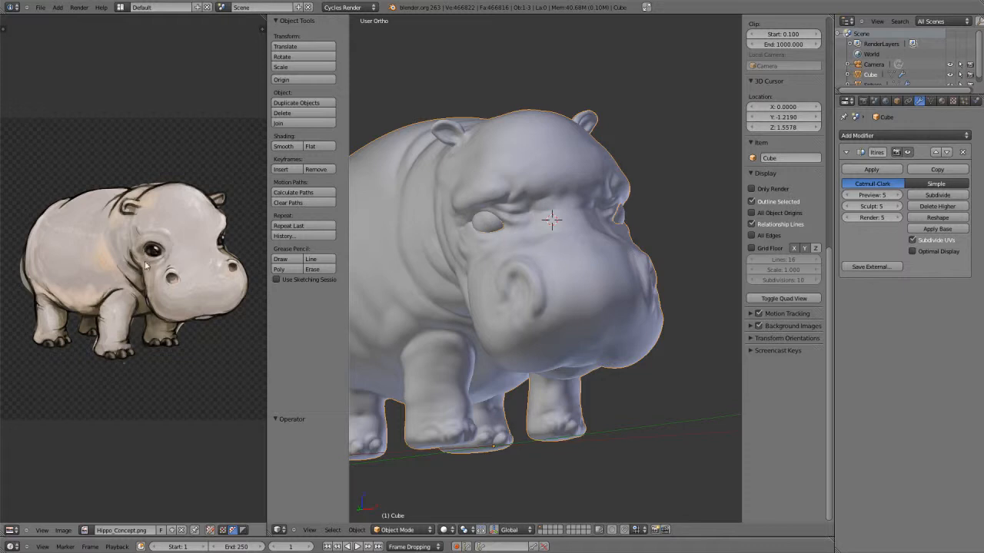
{"action": "mouse_move", "coordinate": [511, 247]}
{"action": "middle_mouse_down"}
{"action": "mouse_move", "coordinate": [534, 212]}
{"action": "mouse_move", "coordinate": [519, 244]}
{"action": "middle_mouse_up"}
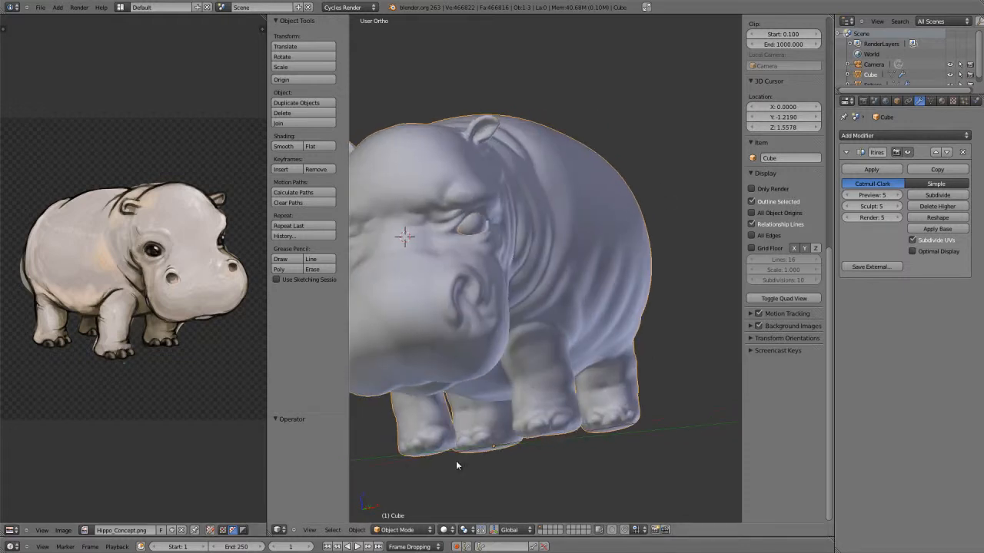
{"action": "left_click", "coordinate": [423, 531]}
{"action": "left_click", "coordinate": [417, 498]}
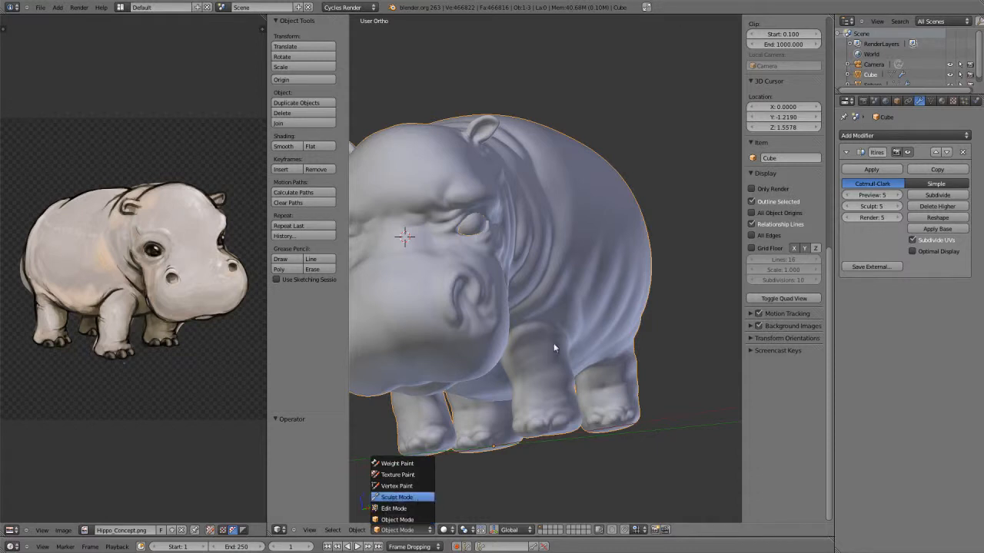
{"action": "key", "text": "n"}
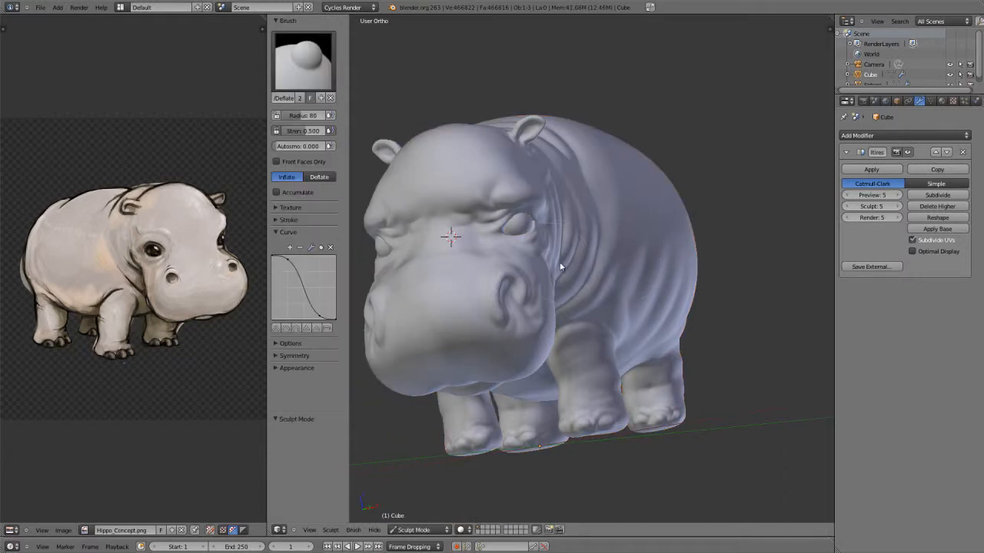
Lower the Multires sculpt level to 4 and smooth the brow crease above the eye's inner corner with a radius 90 Smooth brush.
{"action": "left_click", "coordinate": [846, 206]}
{"action": "scroll", "coordinate": [590, 242], "scroll_direction": "up", "scroll_amount": 3}
{"action": "mouse_move", "coordinate": [560, 270]}
{"action": "middle_mouse_down", "text": "shift"}
{"action": "mouse_move", "coordinate": [722, 257]}
{"action": "mouse_move", "coordinate": [692, 310]}
{"action": "mouse_move", "coordinate": [635, 288]}
{"action": "mouse_move", "coordinate": [649, 355]}
{"action": "mouse_move", "coordinate": [624, 327]}
{"action": "middle_mouse_up", "text": "shift"}
{"action": "scroll", "coordinate": [722, 259], "scroll_direction": "up", "scroll_amount": 3}
{"action": "key", "text": "s"}
{"action": "key", "text": "f"}
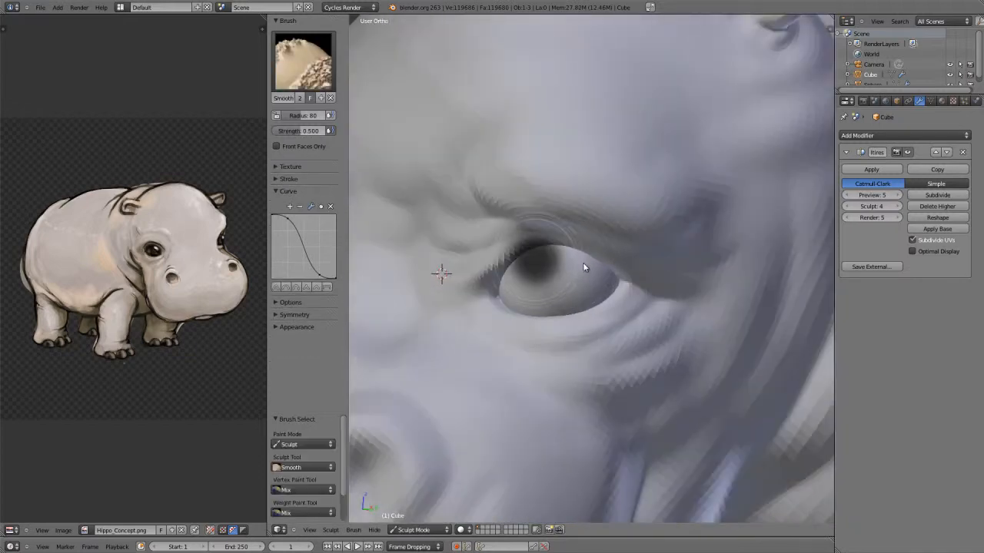
{"action": "left_click", "coordinate": [582, 264]}
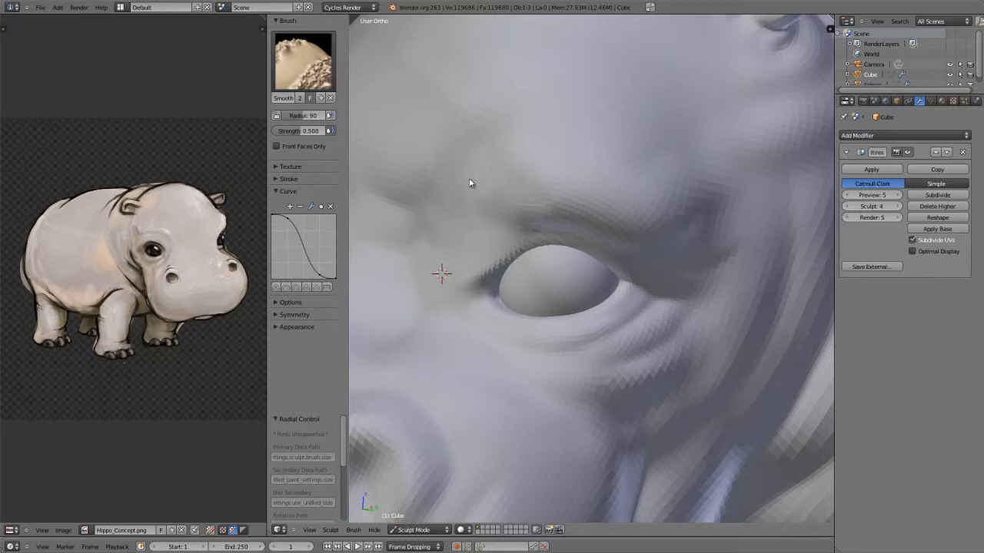
{"action": "mouse_move", "coordinate": [470, 179]}
{"action": "left_mouse_down"}
{"action": "mouse_move", "coordinate": [611, 194]}
{"action": "mouse_move", "coordinate": [543, 202]}
{"action": "left_mouse_up"}
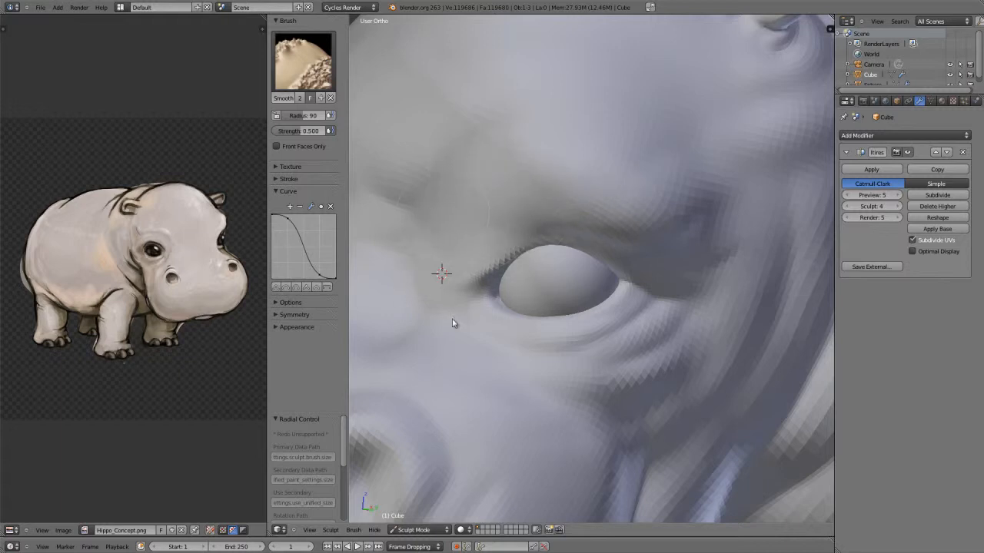
Circle the area between the brow and the eye's inner corner with a Grease Pencil stroke.
{"action": "middle_click_drag", "start_coordinate": [640, 287], "coordinate": [595, 292]}
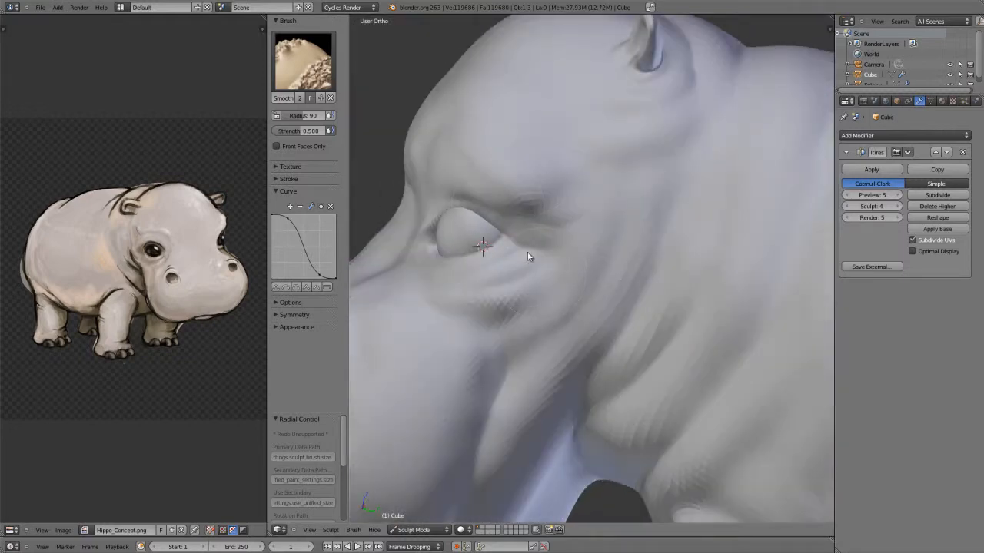
{"action": "middle_click_drag", "start_coordinate": [528, 257], "coordinate": [596, 292]}
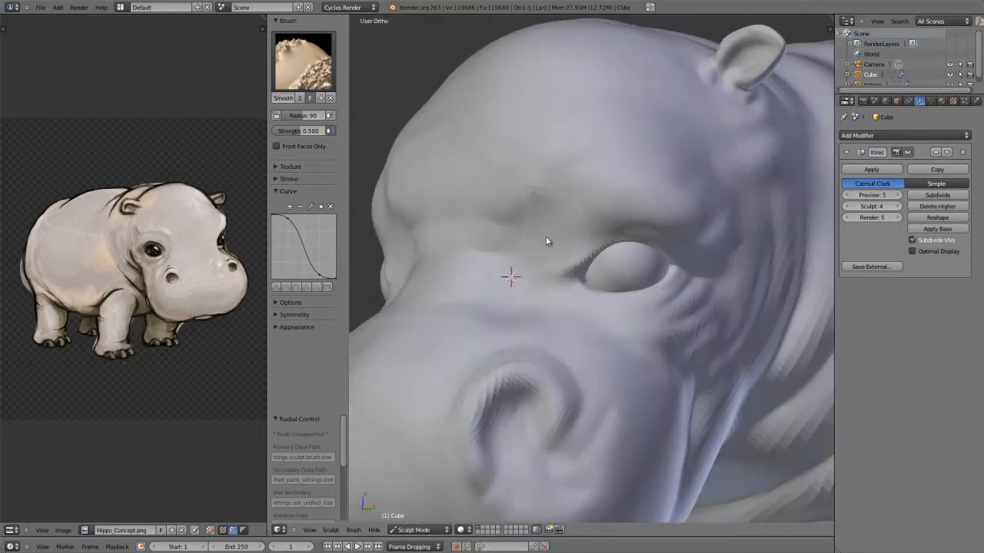
{"action": "key", "text": "d"}
{"action": "mouse_move", "coordinate": [526, 194]}
{"action": "left_mouse_down"}
{"action": "mouse_move", "coordinate": [611, 221]}
{"action": "mouse_move", "coordinate": [557, 189]}
{"action": "left_mouse_up"}
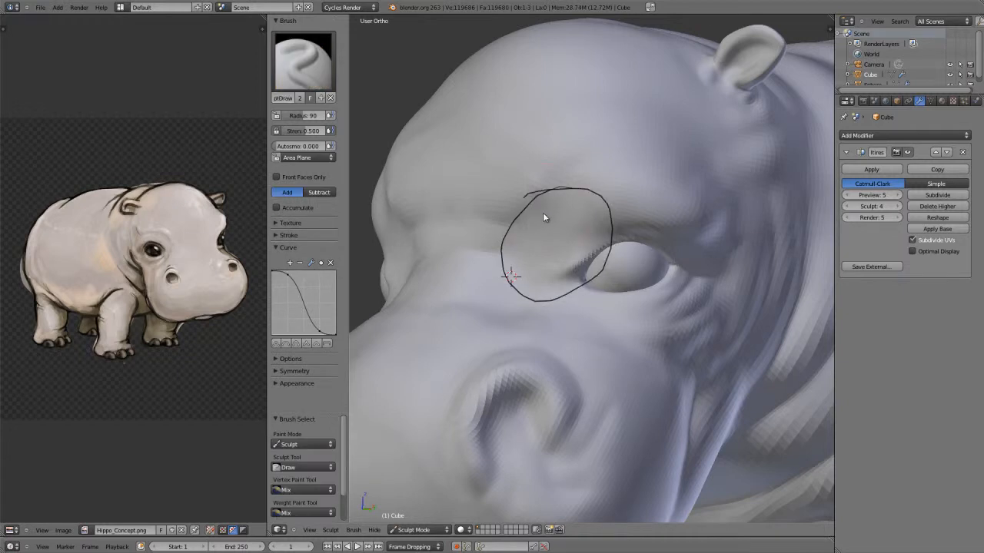
Delete the Grease Pencil frame holding the circle drawn beside the eye.
{"action": "key", "text": "n"}
{"action": "key", "text": "a"}
{"action": "key", "text": "a"}
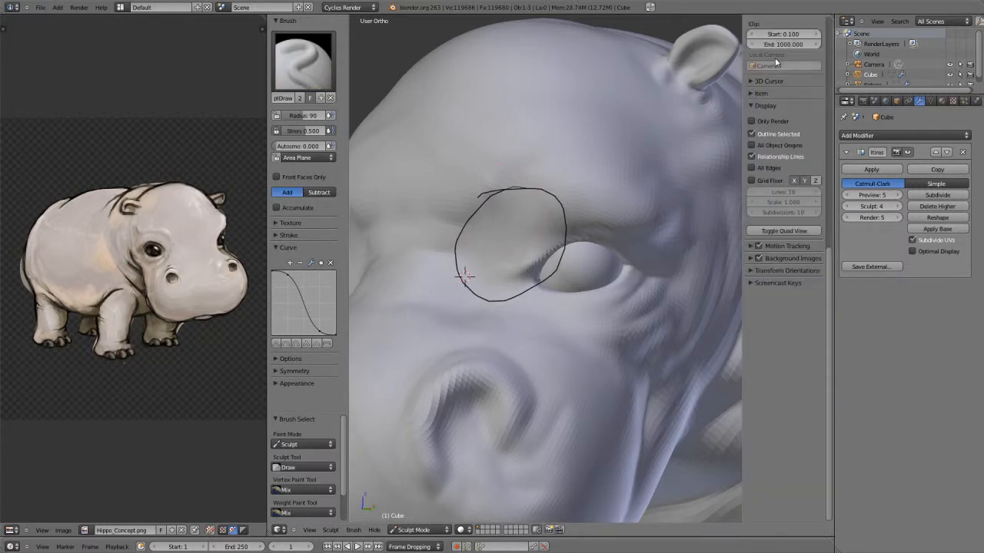
{"action": "key", "text": "a"}
{"action": "middle_click_drag", "start_coordinate": [774, 80], "coordinate": [779, 295]}
{"action": "key", "text": "a"}
{"action": "middle_click_drag", "start_coordinate": [781, 229], "coordinate": [786, 357]}
{"action": "left_click", "coordinate": [770, 185]}
{"action": "key", "text": "a"}
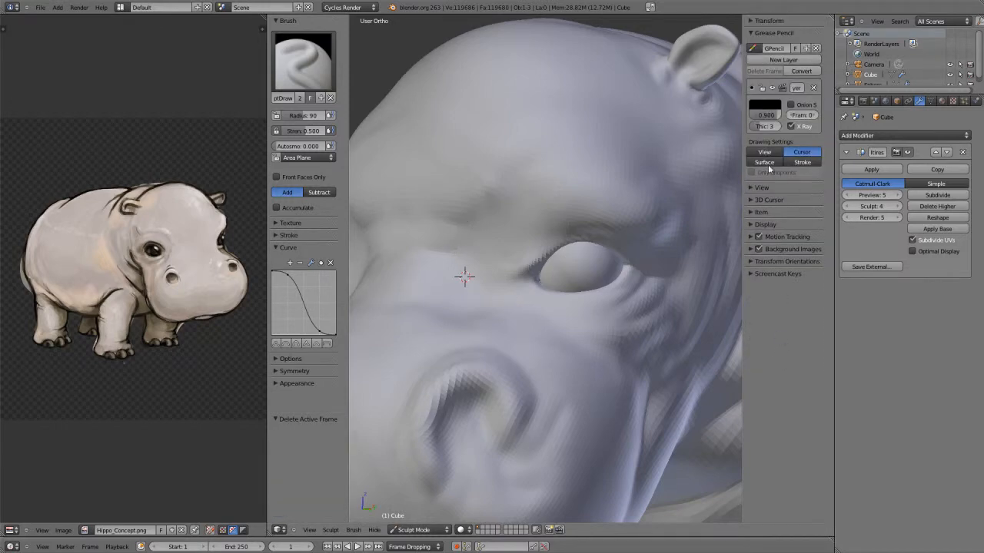
{"action": "key", "text": "n"}
Set the Grab brush to radius 108 with a smooth falloff curve and pull the eyelid at the eye's inner corner.
{"action": "mouse_move", "coordinate": [647, 225]}
{"action": "middle_mouse_down"}
{"action": "mouse_move", "coordinate": [687, 284]}
{"action": "mouse_move", "coordinate": [674, 292]}
{"action": "mouse_move", "coordinate": [707, 288]}
{"action": "mouse_move", "coordinate": [576, 340]}
{"action": "middle_mouse_up"}
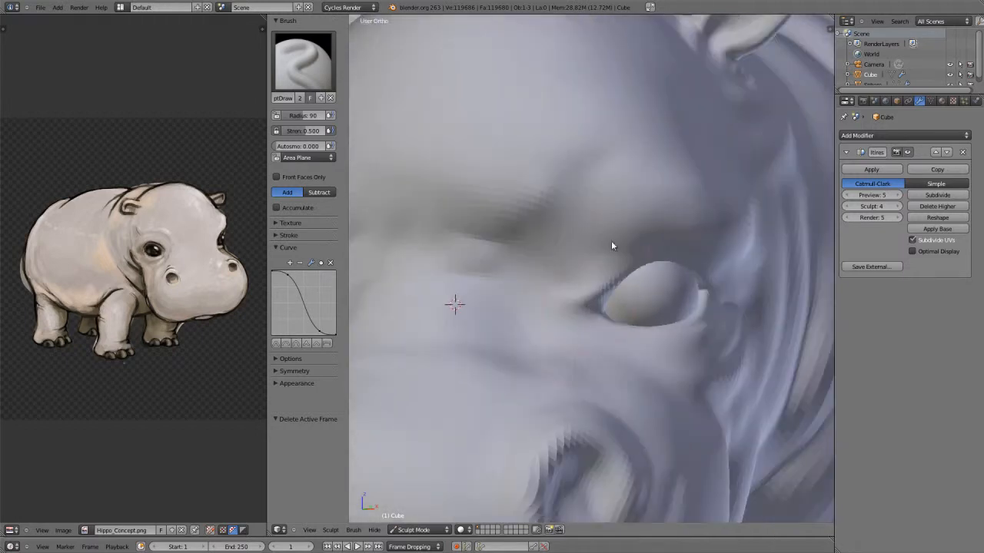
{"action": "key", "text": "g"}
{"action": "key", "text": "f"}
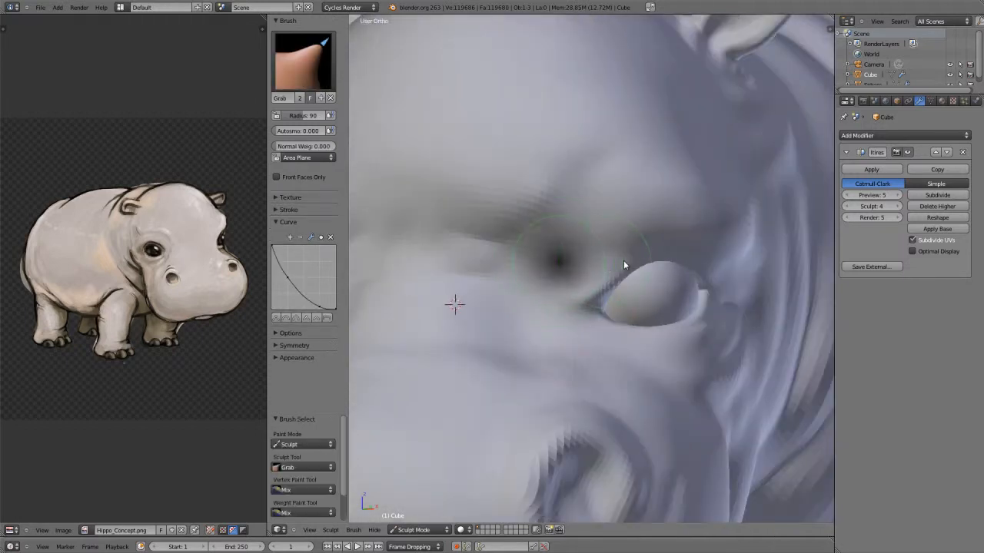
{"action": "left_click", "coordinate": [616, 266]}
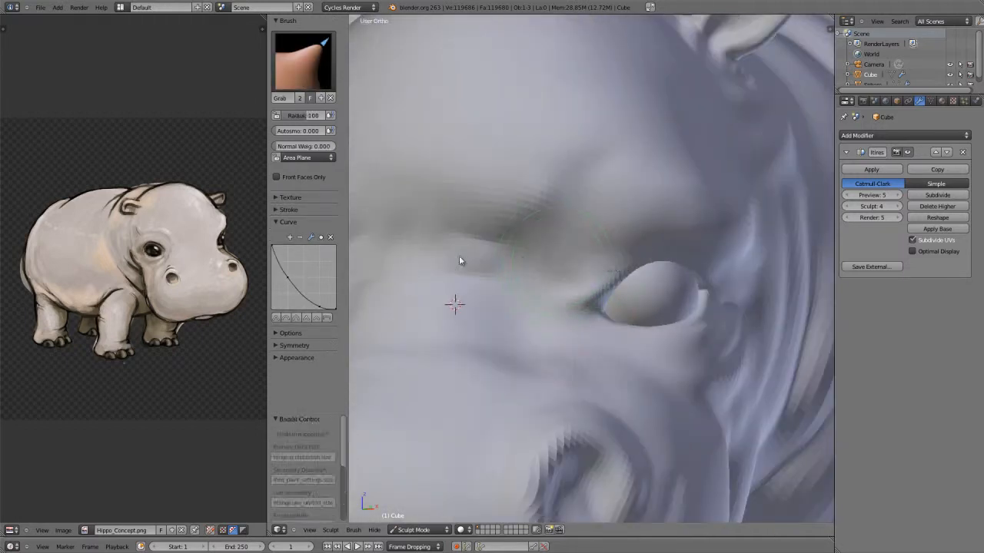
{"action": "left_click", "coordinate": [276, 317]}
{"action": "left_click_drag", "start_coordinate": [613, 279], "coordinate": [610, 285]}
Sketch Grease Pencil guide strokes along the upper eyelid toward the inner corner and erase them.
{"action": "key", "text": "d"}
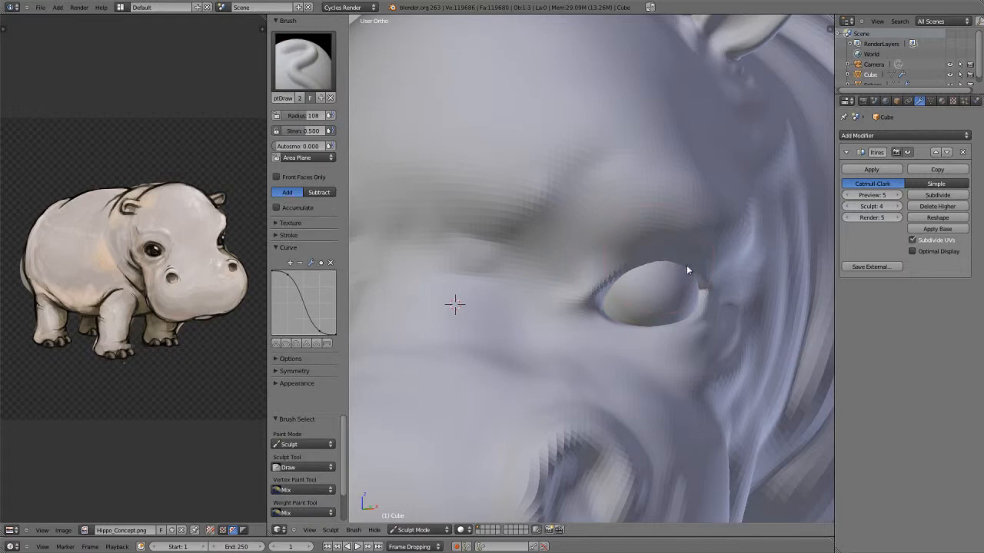
{"action": "mouse_move", "coordinate": [685, 264]}
{"action": "left_mouse_down"}
{"action": "mouse_move", "coordinate": [620, 268]}
{"action": "mouse_move", "coordinate": [601, 290]}
{"action": "mouse_move", "coordinate": [602, 306]}
{"action": "left_mouse_up"}
{"action": "key", "text": "d"}
{"action": "left_click_drag", "start_coordinate": [637, 264], "coordinate": [601, 313]}
{"action": "key", "text": "d"}
{"action": "mouse_move", "coordinate": [597, 316]}
{"action": "right_mouse_down"}
{"action": "mouse_move", "coordinate": [612, 273]}
{"action": "mouse_move", "coordinate": [597, 311]}
{"action": "mouse_move", "coordinate": [644, 261]}
{"action": "mouse_move", "coordinate": [690, 253]}
{"action": "right_mouse_up"}
{"action": "key", "text": "d"}
Reshape the edge of the upper eyelid over the eyeball with the Grab brush.
{"action": "key", "text": "g"}
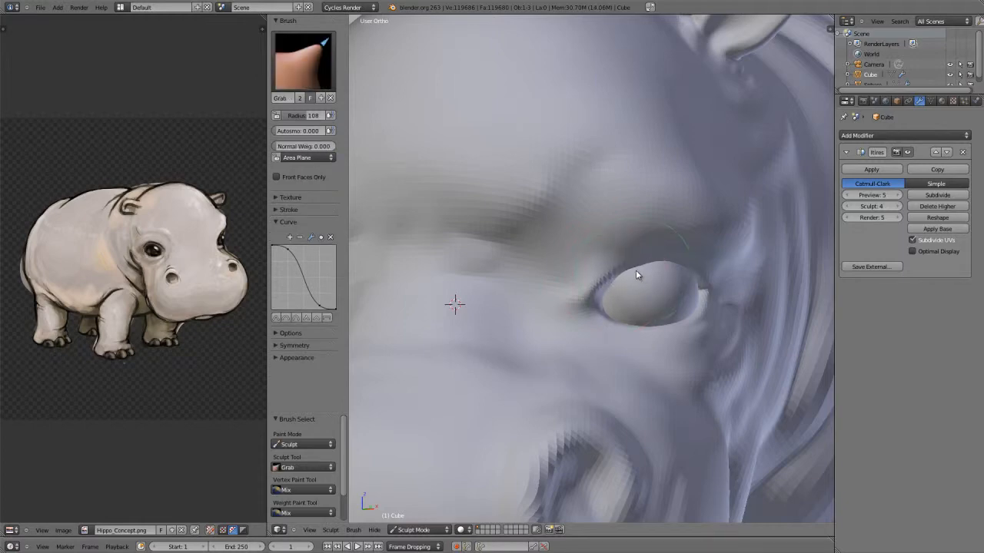
{"action": "mouse_move", "coordinate": [637, 266]}
{"action": "middle_mouse_down"}
{"action": "mouse_move", "coordinate": [639, 288]}
{"action": "mouse_move", "coordinate": [629, 222]}
{"action": "mouse_move", "coordinate": [562, 226]}
{"action": "middle_mouse_up"}
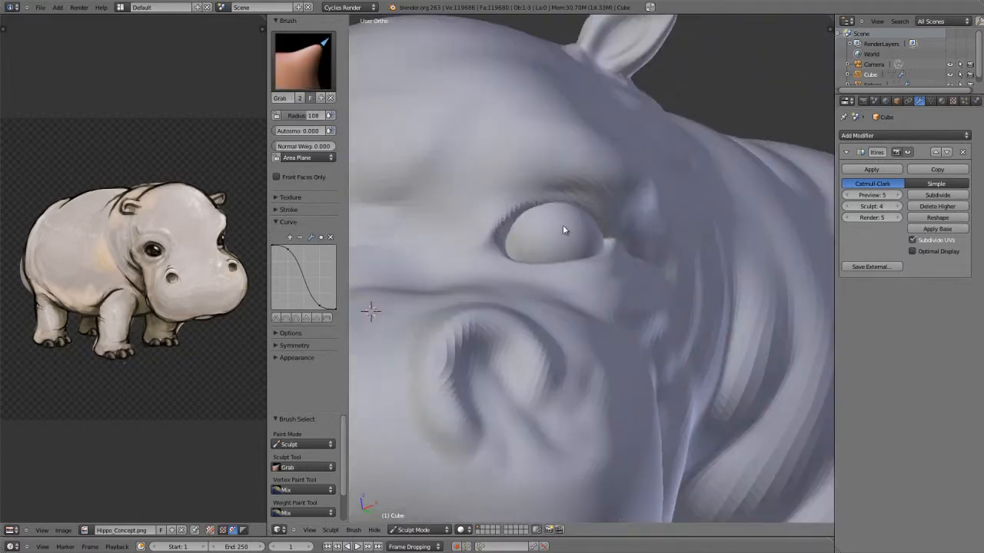
{"action": "left_click_drag", "start_coordinate": [546, 209], "coordinate": [585, 212]}
{"action": "mouse_move", "coordinate": [606, 272]}
{"action": "middle_mouse_down"}
{"action": "mouse_move", "coordinate": [608, 402]}
{"action": "mouse_move", "coordinate": [560, 263]}
{"action": "middle_mouse_up"}
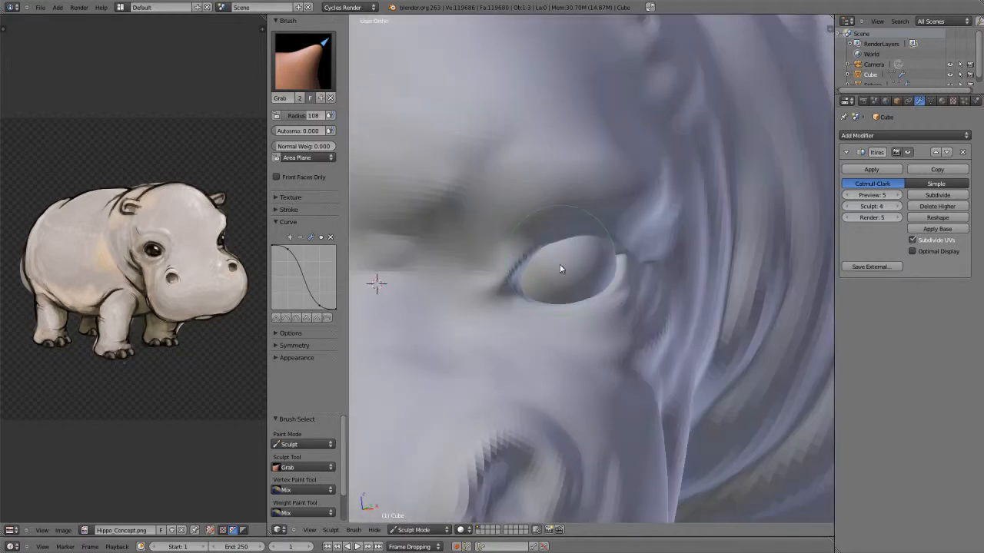
Pull the eye's inner and outer corners and the inner part of the upper lid into shape with the Grab brush.
{"action": "middle_click_drag", "start_coordinate": [539, 334], "coordinate": [489, 237]}
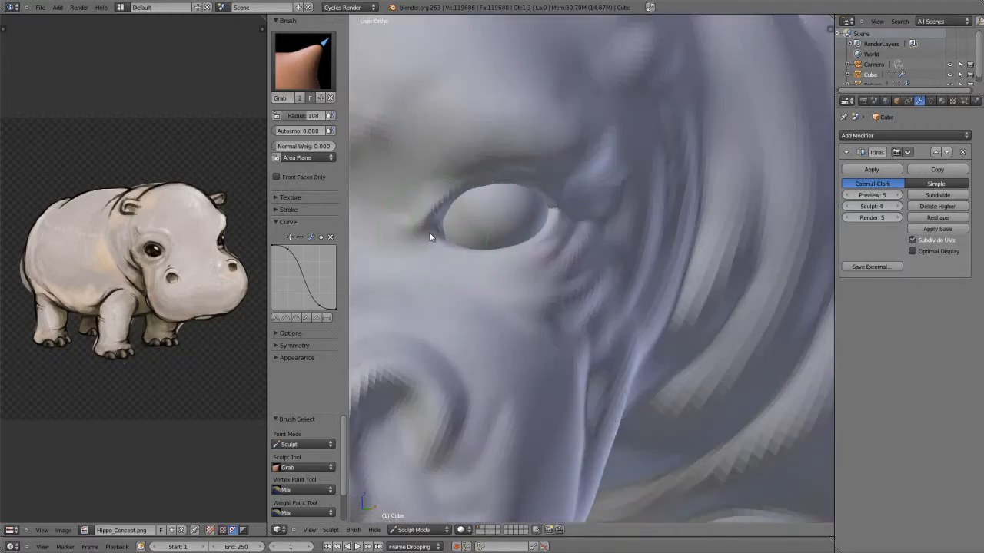
{"action": "mouse_move", "coordinate": [436, 229]}
{"action": "left_mouse_down"}
{"action": "mouse_move", "coordinate": [449, 199]}
{"action": "mouse_move", "coordinate": [478, 194]}
{"action": "left_mouse_up"}
{"action": "left_click_drag", "start_coordinate": [438, 232], "coordinate": [433, 222]}
{"action": "left_click_drag", "start_coordinate": [557, 199], "coordinate": [555, 209]}
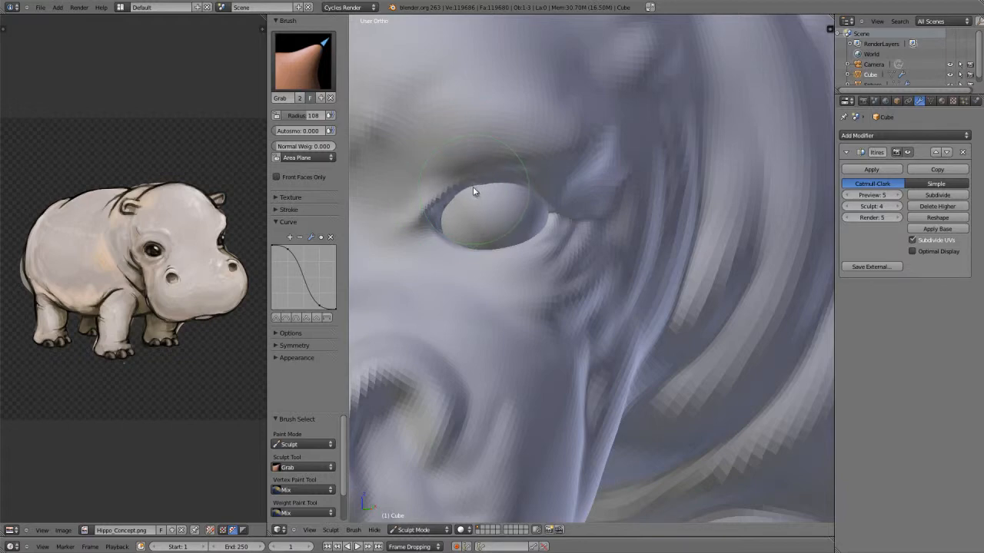
{"action": "left_click_drag", "start_coordinate": [472, 187], "coordinate": [464, 195]}
Set the Grab brush radius to 134 and pull the inner part of the lower eyelid slightly down.
{"action": "middle_click_drag", "start_coordinate": [466, 264], "coordinate": [540, 266]}
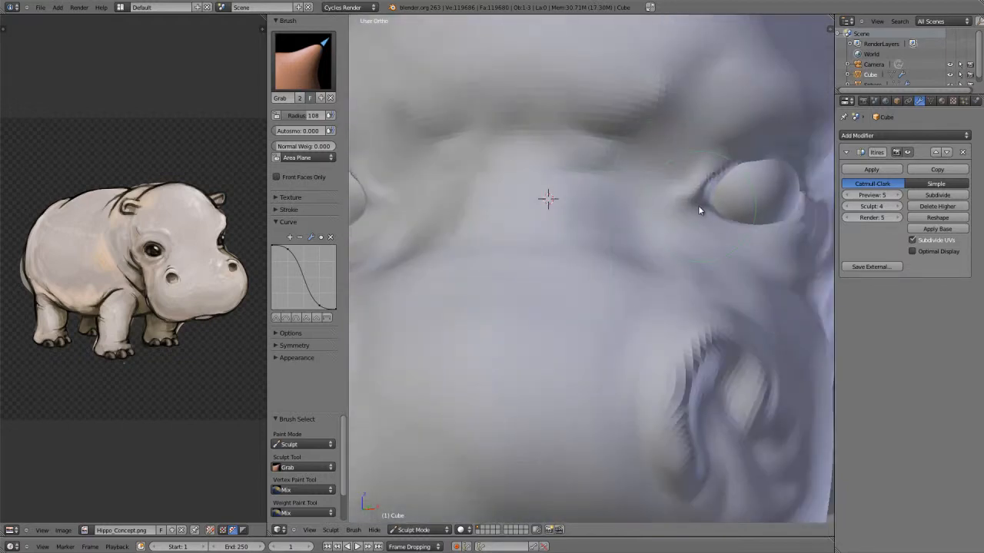
{"action": "middle_click_drag", "start_coordinate": [671, 205], "coordinate": [667, 278], "text": "ctrl"}
{"action": "middle_click_drag", "start_coordinate": [667, 280], "coordinate": [569, 316]}
{"action": "middle_click_drag", "start_coordinate": [652, 112], "coordinate": [652, 177], "text": "ctrl"}
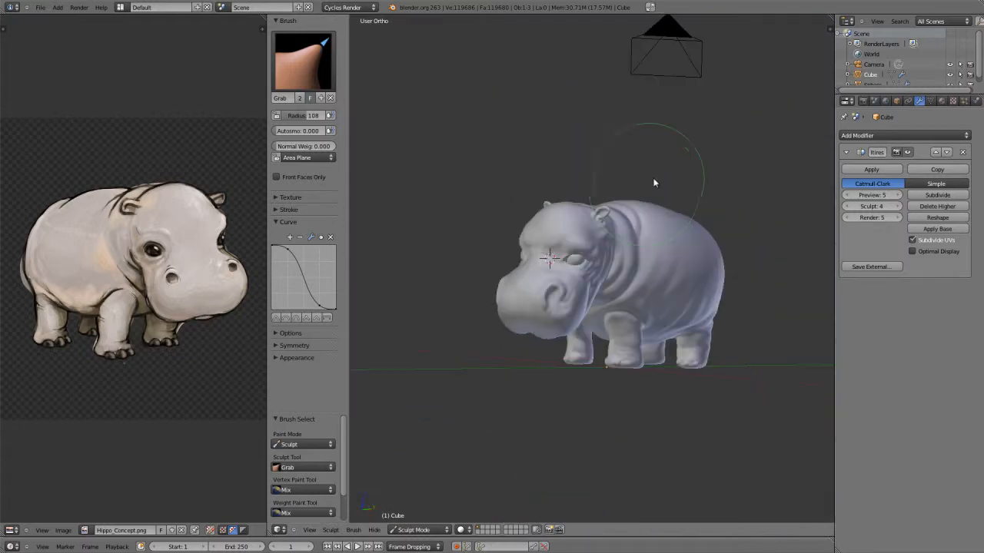
{"action": "middle_click_drag", "start_coordinate": [565, 253], "coordinate": [643, 263]}
{"action": "middle_click_drag", "start_coordinate": [612, 396], "coordinate": [569, 285], "text": "ctrl"}
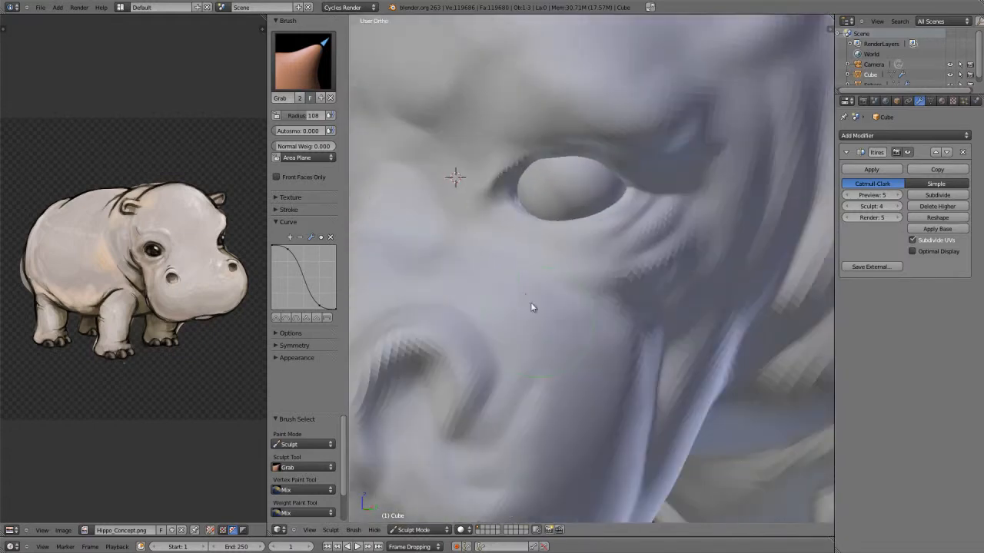
{"action": "key", "text": "f"}
{"action": "left_click", "coordinate": [577, 228]}
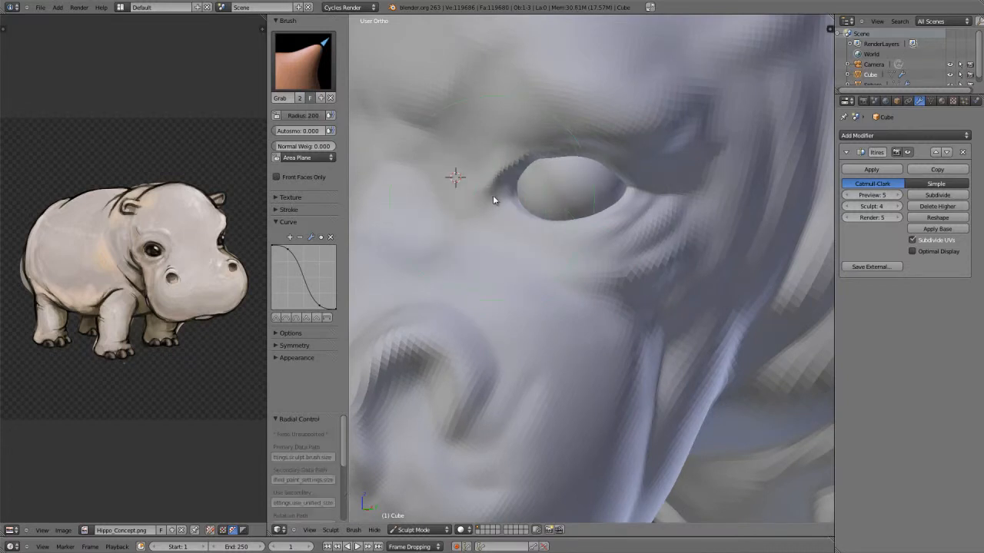
{"action": "key", "text": "f"}
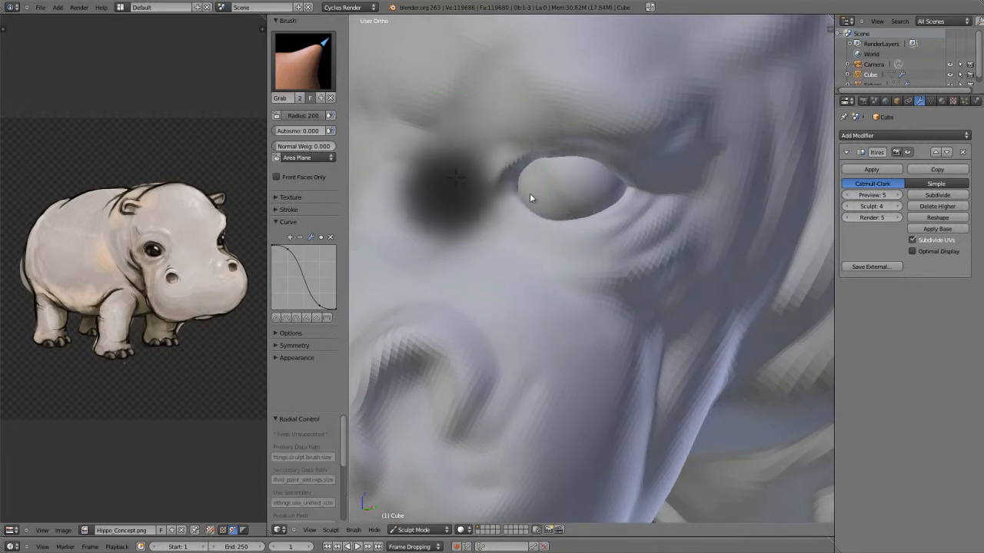
{"action": "left_click", "coordinate": [537, 218]}
{"action": "left_click_drag", "start_coordinate": [540, 220], "coordinate": [541, 226]}
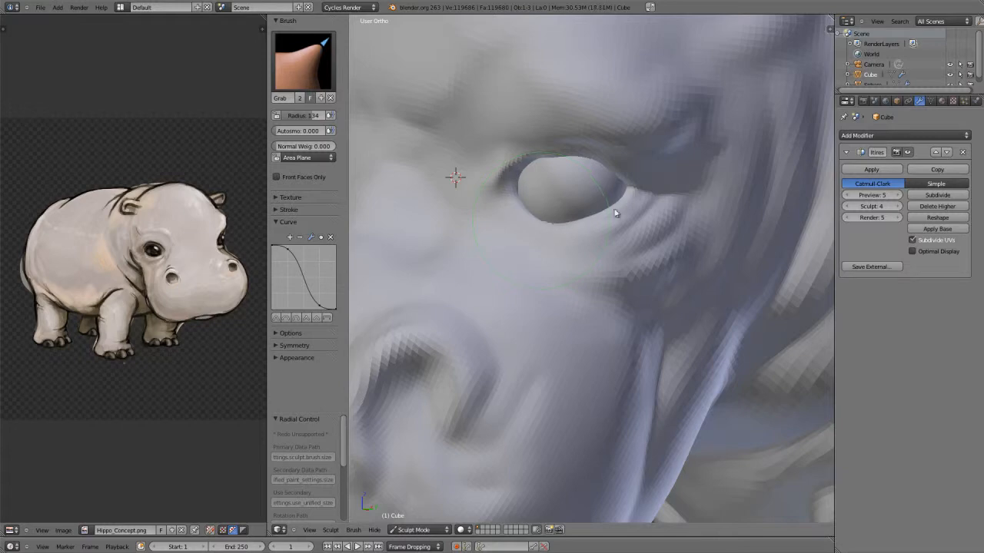
Smooth the surface between the eye's inner corner and the brow using the Smooth brush at radius 95.
{"action": "key", "text": "KP_1"}
{"action": "middle_click_drag", "start_coordinate": [592, 226], "coordinate": [721, 224], "text": "shift"}
{"action": "middle_click_drag", "start_coordinate": [721, 224], "coordinate": [543, 338], "text": "ctrl"}
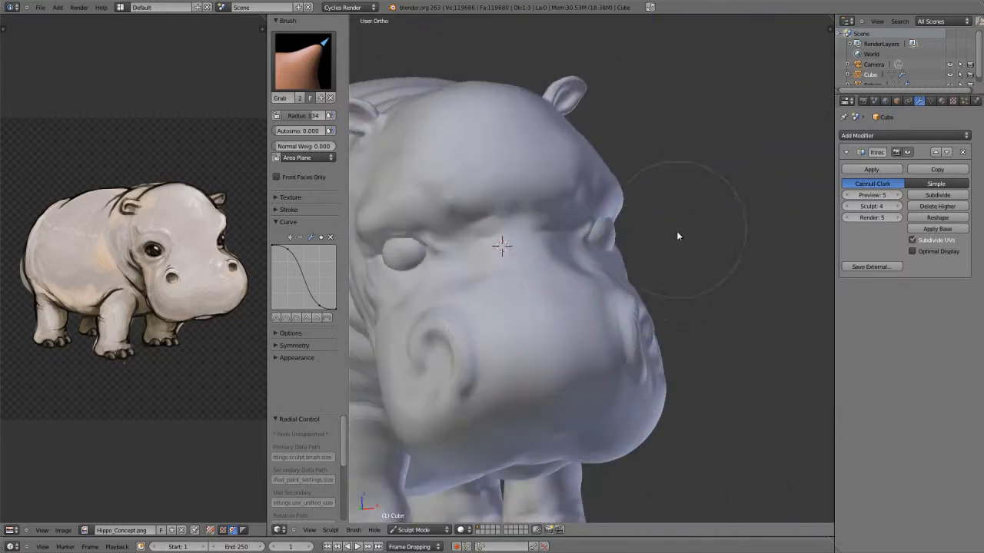
{"action": "middle_click_drag", "start_coordinate": [677, 235], "coordinate": [666, 270]}
{"action": "middle_click_drag", "start_coordinate": [623, 454], "coordinate": [604, 280], "text": "ctrl"}
{"action": "middle_click_drag", "start_coordinate": [604, 280], "coordinate": [586, 327], "text": "shift"}
{"action": "key", "text": "shift+s"}
{"action": "key", "text": "f"}
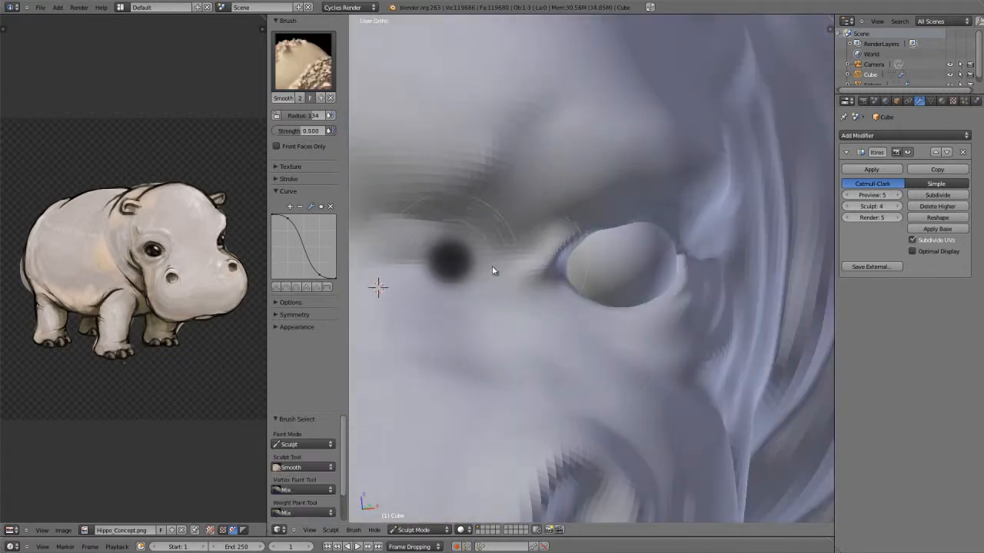
{"action": "left_click", "coordinate": [500, 267]}
{"action": "mouse_move", "coordinate": [535, 245]}
{"action": "left_mouse_down"}
{"action": "mouse_move", "coordinate": [522, 277]}
{"action": "mouse_move", "coordinate": [548, 209]}
{"action": "mouse_move", "coordinate": [523, 220]}
{"action": "mouse_move", "coordinate": [497, 170]}
{"action": "mouse_move", "coordinate": [477, 208]}
{"action": "mouse_move", "coordinate": [557, 102]}
{"action": "mouse_move", "coordinate": [508, 204]}
{"action": "left_mouse_up"}
Refine the surface around the eye with the Smooth brush, using strength 0.519 and reducing the radius to 72.
{"action": "scroll", "coordinate": [571, 274], "scroll_direction": "down", "scroll_amount": 4}
{"action": "middle_click_drag", "start_coordinate": [572, 275], "coordinate": [650, 238]}
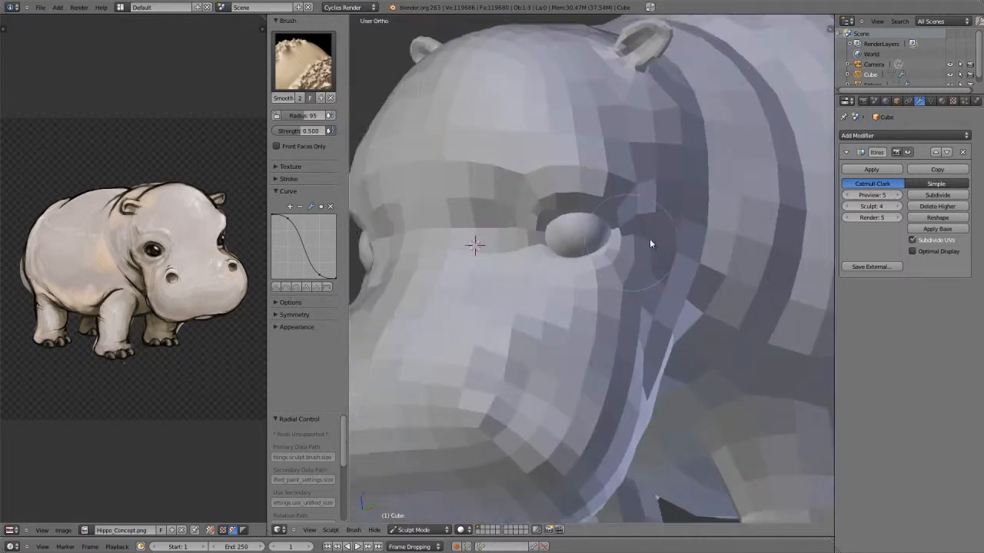
{"action": "scroll", "coordinate": [567, 257], "scroll_direction": "up", "scroll_amount": 4}
{"action": "key", "text": "shift+f"}
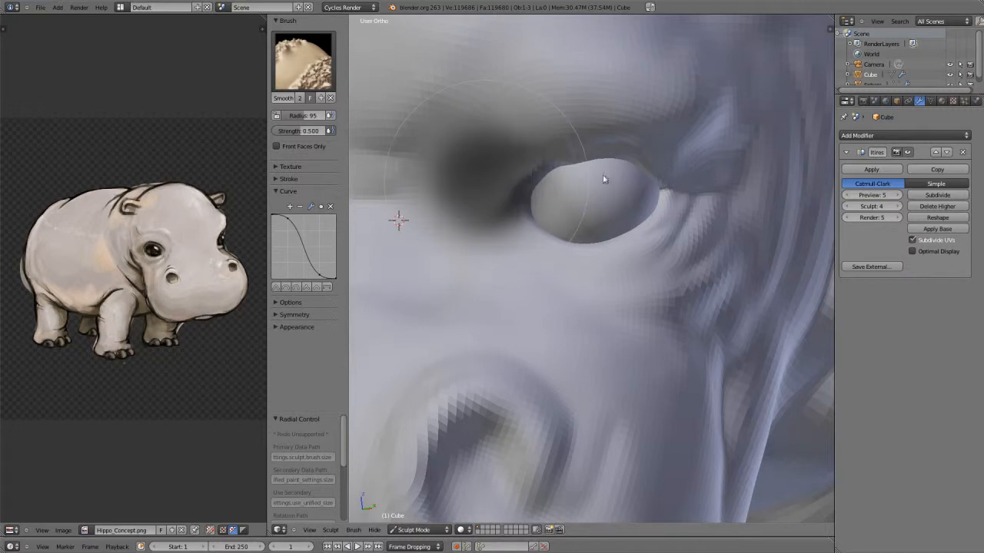
{"action": "left_click", "coordinate": [539, 189]}
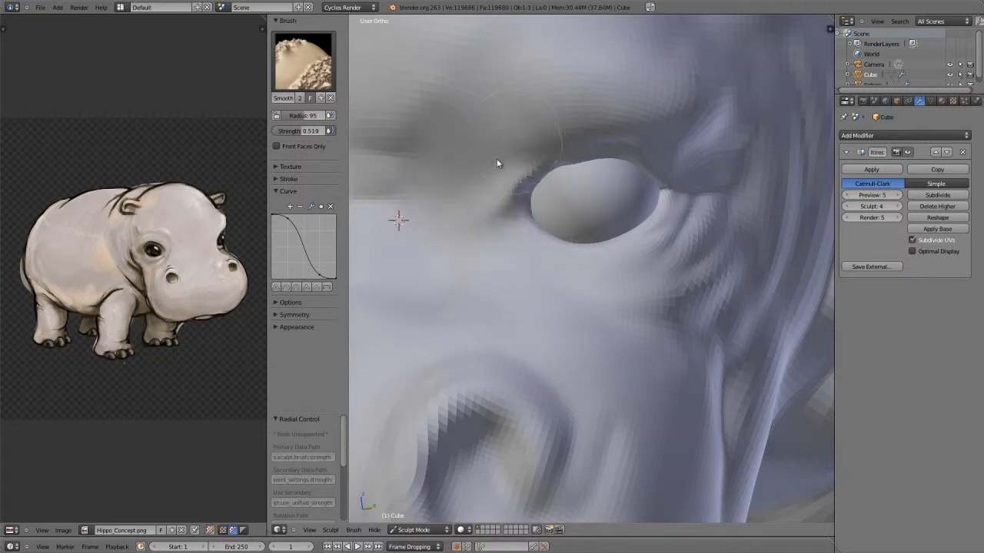
{"action": "mouse_move", "coordinate": [577, 198]}
{"action": "middle_mouse_down"}
{"action": "mouse_move", "coordinate": [630, 252]}
{"action": "mouse_move", "coordinate": [690, 180]}
{"action": "mouse_move", "coordinate": [562, 180]}
{"action": "middle_mouse_up"}
{"action": "left_click", "coordinate": [553, 213]}
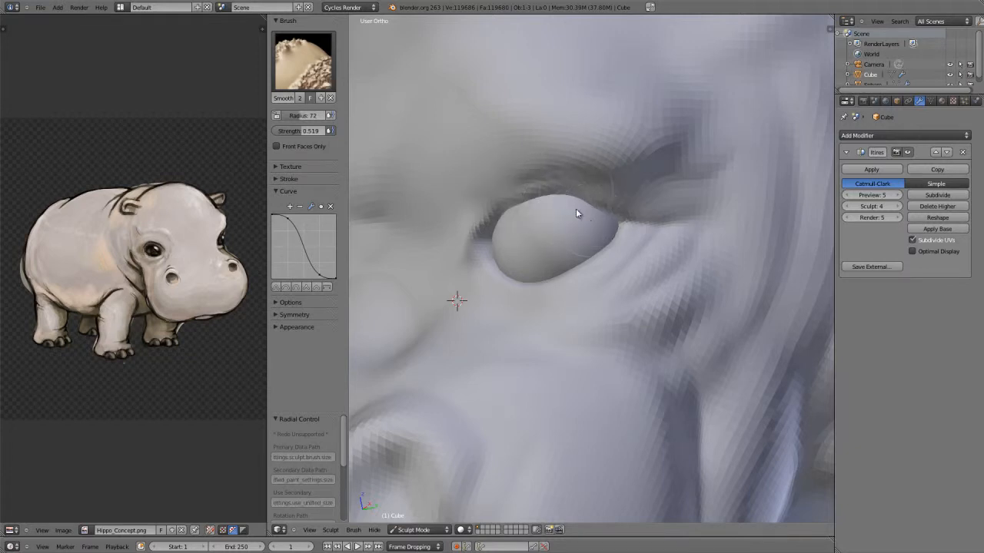
Puff up the upper and lower eyelid rims with the Inflate brush at radius 72 and strength 0.5, and increase the radius to 90.
{"action": "key", "text": "i"}
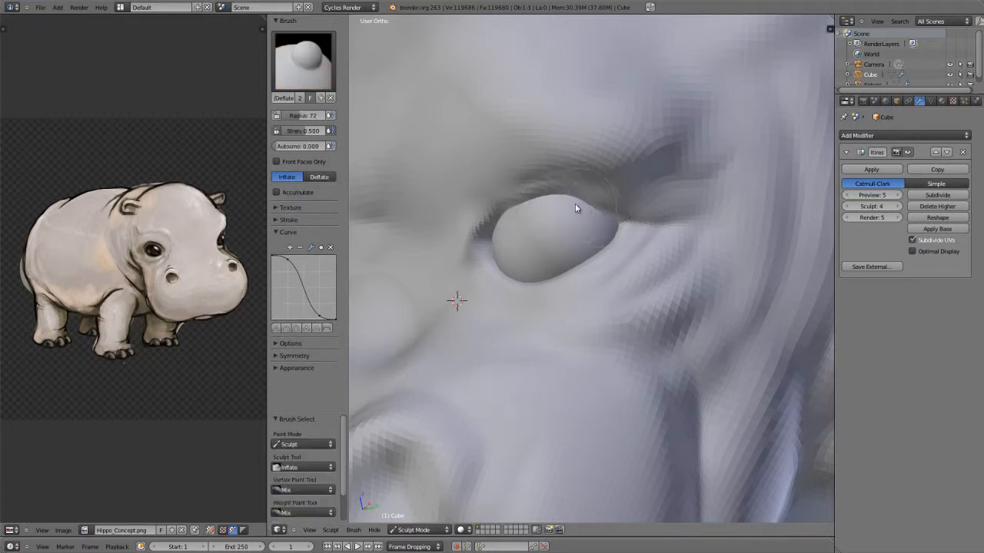
{"action": "left_click_drag", "start_coordinate": [579, 205], "coordinate": [487, 227]}
{"action": "mouse_move", "coordinate": [488, 265]}
{"action": "left_mouse_down"}
{"action": "mouse_move", "coordinate": [515, 286]}
{"action": "mouse_move", "coordinate": [529, 282]}
{"action": "mouse_move", "coordinate": [622, 222]}
{"action": "left_mouse_up"}
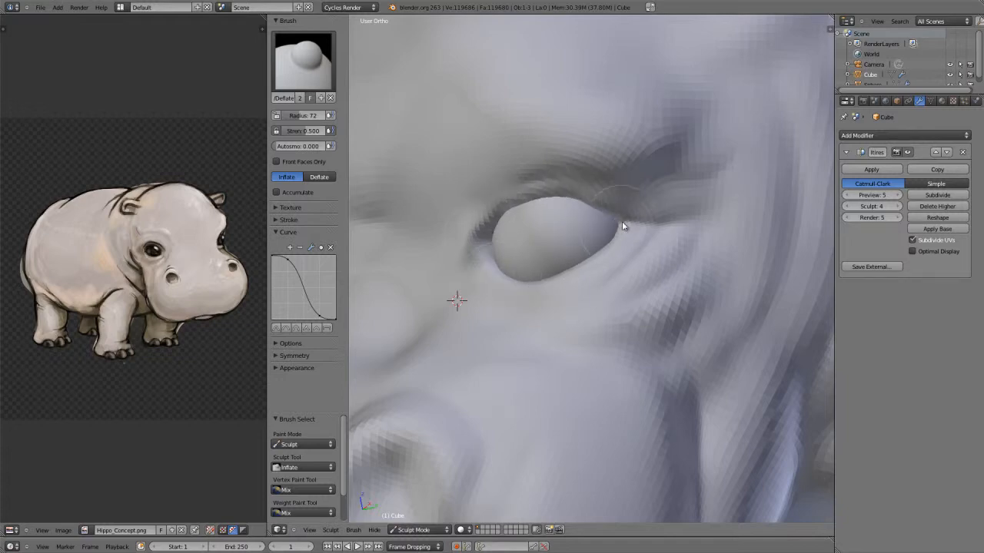
{"action": "middle_click_drag", "start_coordinate": [639, 184], "coordinate": [644, 269], "text": "ctrl"}
{"action": "middle_click_drag", "start_coordinate": [573, 275], "coordinate": [691, 278]}
{"action": "middle_click_drag", "start_coordinate": [531, 275], "coordinate": [415, 272], "text": "shift"}
{"action": "mouse_move", "coordinate": [559, 346]}
{"action": "middle_mouse_down", "text": "ctrl"}
{"action": "mouse_move", "coordinate": [561, 296]}
{"action": "mouse_move", "coordinate": [603, 305]}
{"action": "mouse_move", "coordinate": [498, 256]}
{"action": "mouse_move", "coordinate": [681, 275]}
{"action": "mouse_move", "coordinate": [669, 237]}
{"action": "middle_mouse_up", "text": "ctrl"}
{"action": "key", "text": "f"}
{"action": "left_click", "coordinate": [641, 203]}
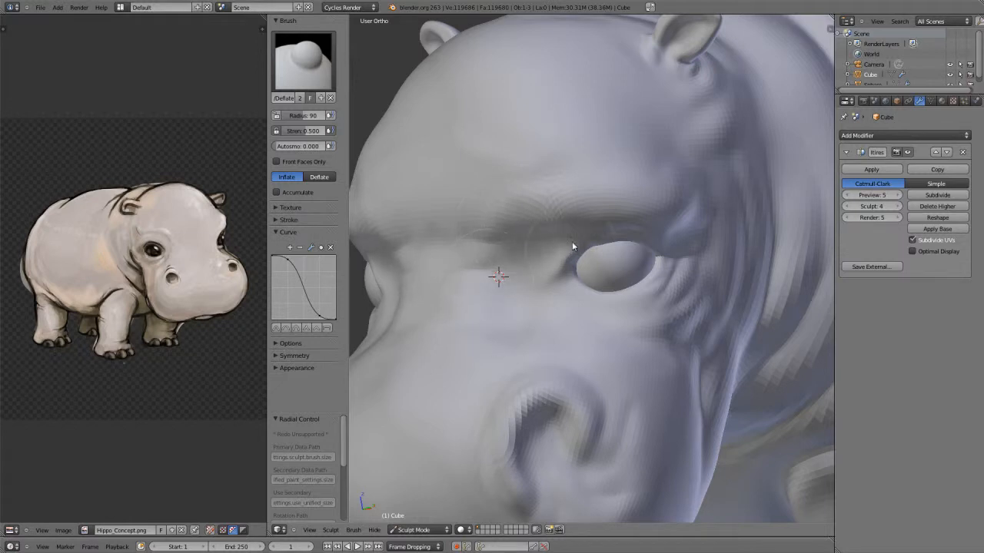
Sketch two curved Grease Pencil strokes from the outer brow down past the eye's inner corner, and delete them.
{"action": "key", "text": "d"}
{"action": "mouse_move", "coordinate": [693, 229]}
{"action": "left_mouse_down"}
{"action": "mouse_move", "coordinate": [613, 213]}
{"action": "mouse_move", "coordinate": [553, 222]}
{"action": "mouse_move", "coordinate": [506, 250]}
{"action": "mouse_move", "coordinate": [499, 346]}
{"action": "left_mouse_up"}
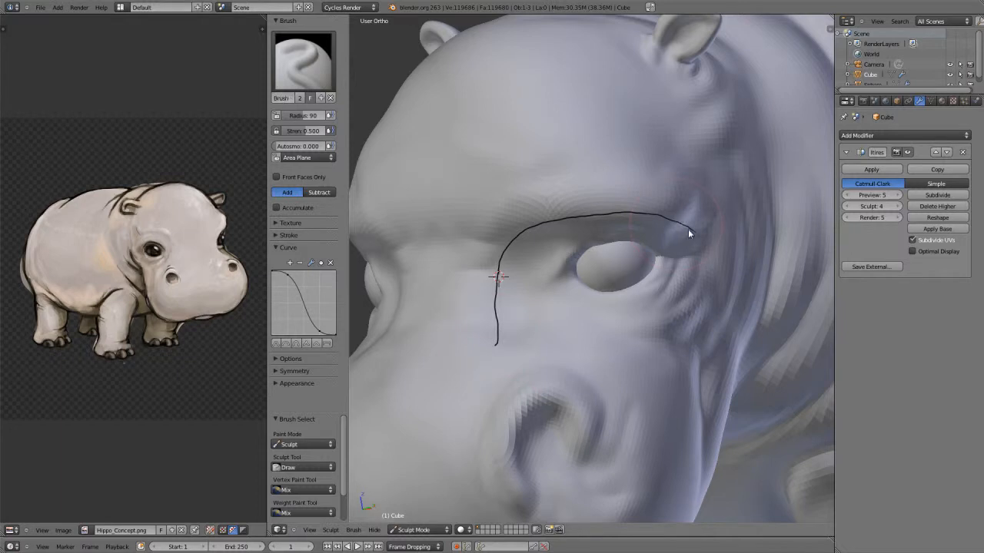
{"action": "mouse_move", "coordinate": [693, 228]}
{"action": "left_mouse_down"}
{"action": "mouse_move", "coordinate": [633, 209]}
{"action": "mouse_move", "coordinate": [562, 257]}
{"action": "mouse_move", "coordinate": [545, 297]}
{"action": "left_mouse_up"}
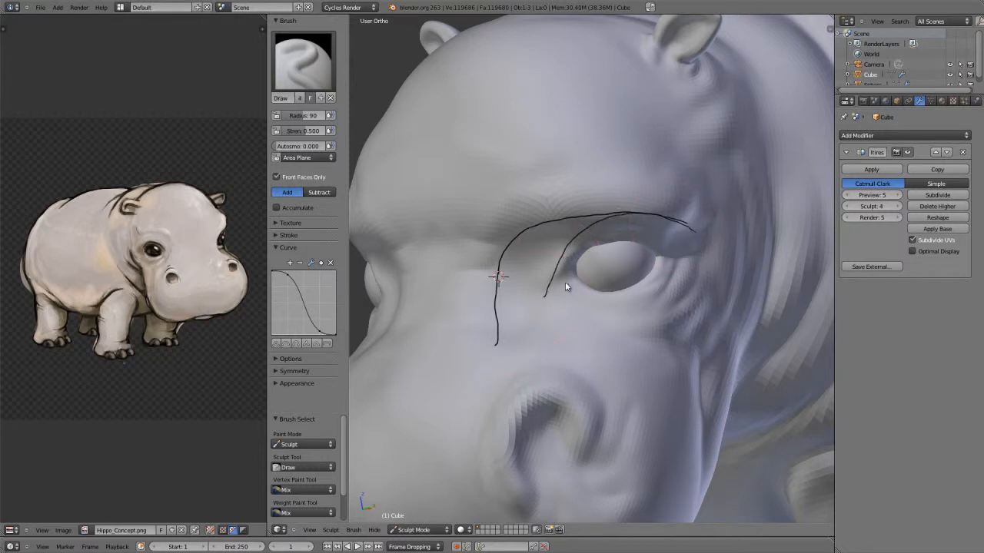
{"action": "key", "text": "n"}
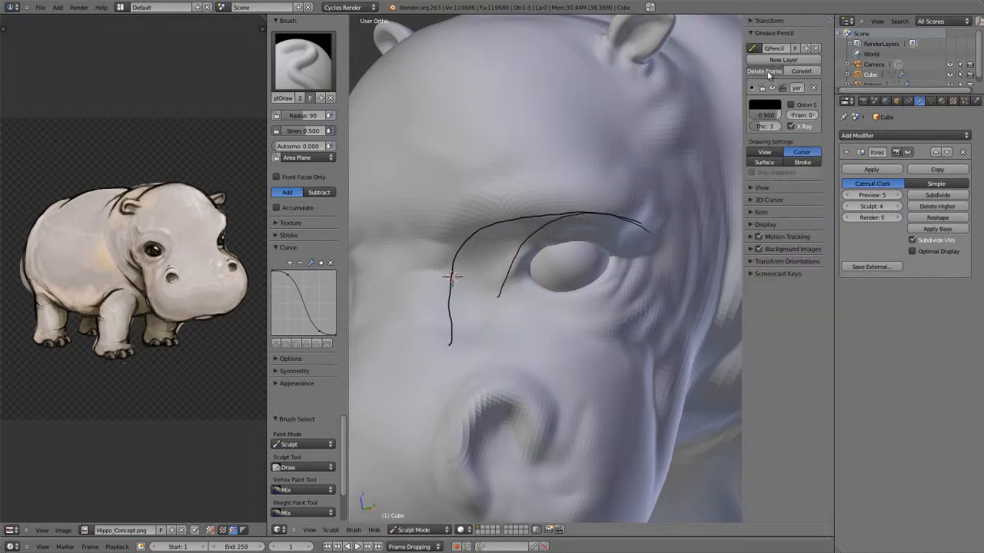
{"action": "left_click", "coordinate": [765, 74]}
{"action": "key", "text": "n"}
Examine the brow, eyes and muzzle from the front, from oblique angles and up close.
{"action": "scroll", "coordinate": [607, 325], "scroll_direction": "down", "scroll_amount": 6}
{"action": "key", "text": "KP_1"}
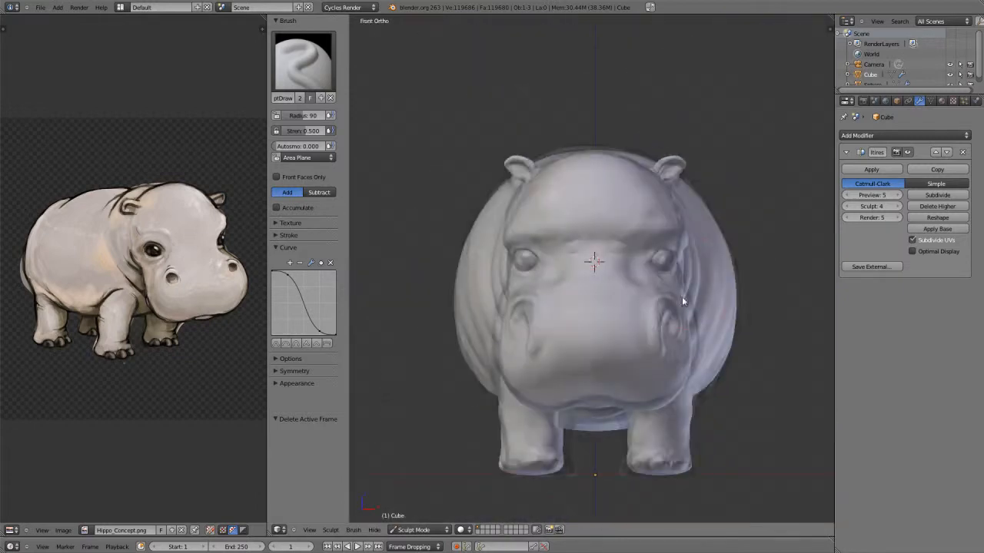
{"action": "scroll", "coordinate": [610, 300], "scroll_direction": "up", "scroll_amount": 2}
{"action": "scroll", "coordinate": [610, 300], "scroll_direction": "up", "scroll_amount": 2}
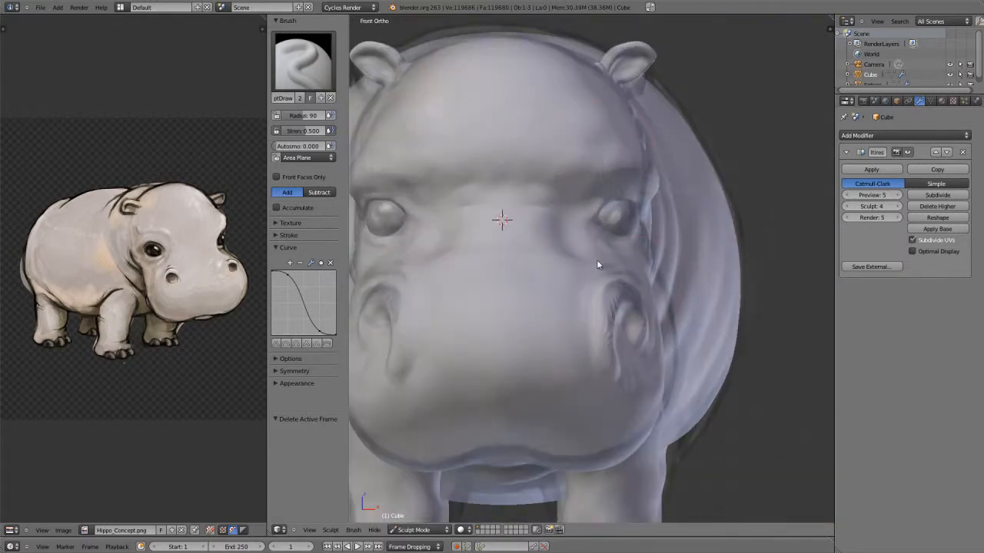
{"action": "middle_click_drag", "start_coordinate": [597, 264], "coordinate": [669, 258]}
{"action": "scroll", "coordinate": [598, 265], "scroll_direction": "up", "scroll_amount": 3}
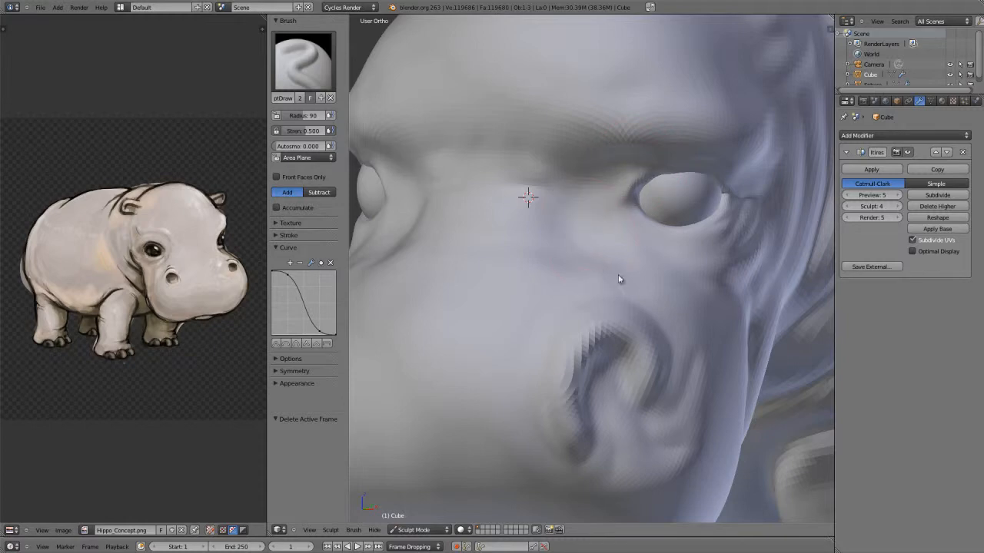
{"action": "scroll", "coordinate": [618, 279], "scroll_direction": "down", "scroll_amount": 8}
{"action": "scroll", "coordinate": [630, 295], "scroll_direction": "up", "scroll_amount": 8}
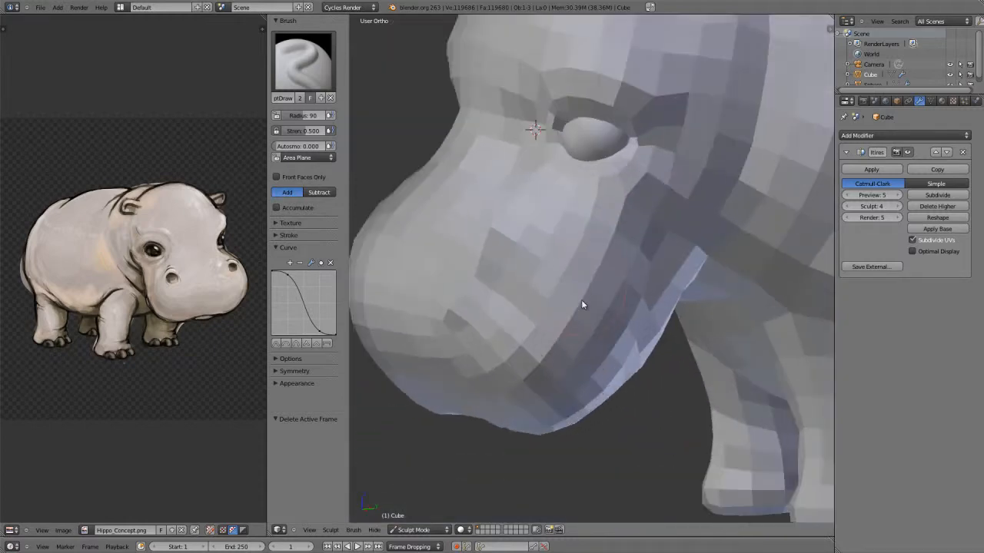
{"action": "middle_click_drag", "start_coordinate": [582, 300], "coordinate": [566, 277], "text": "ctrl"}
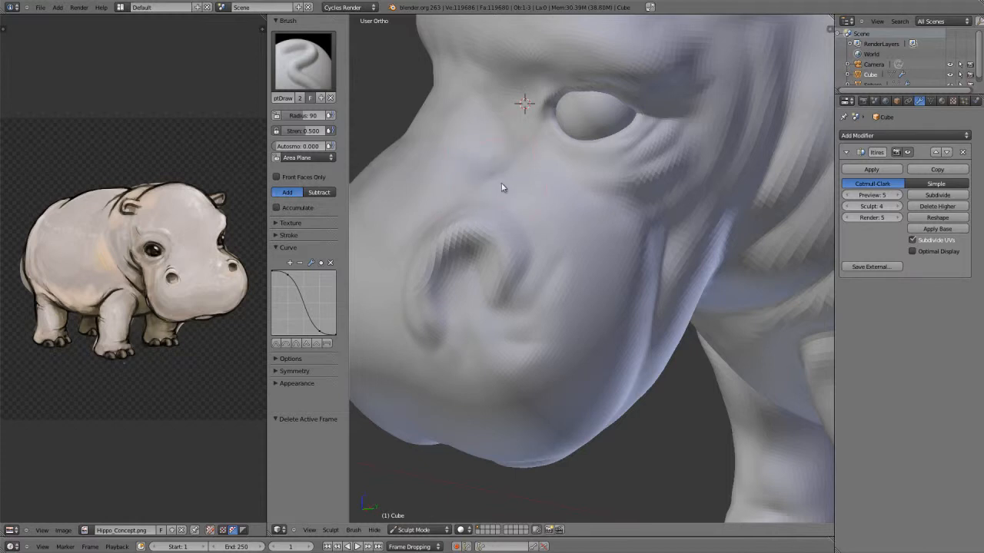
{"action": "middle_click_drag", "start_coordinate": [611, 116], "coordinate": [642, 204], "text": "ctrl"}
{"action": "key", "text": "KP_1"}
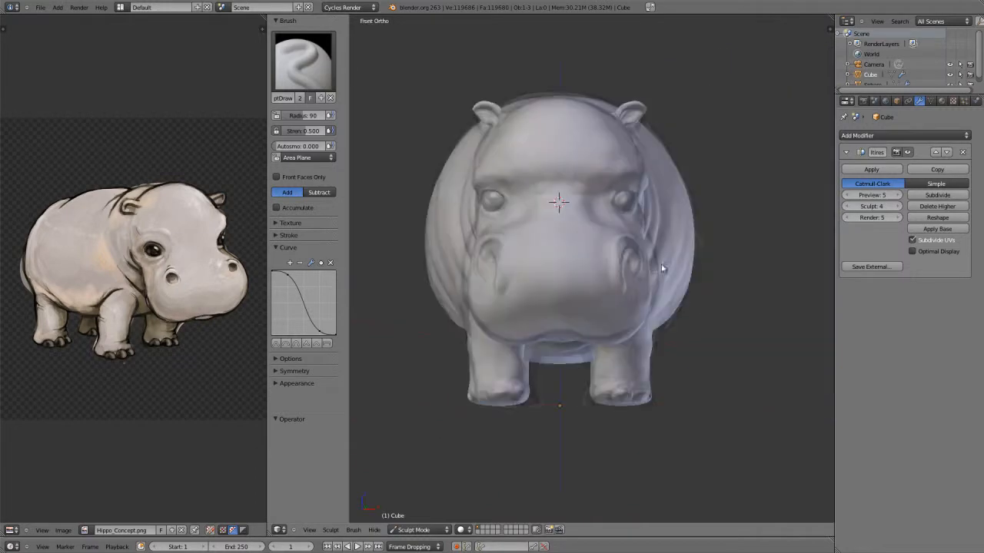
Work on the brow above the eye's inner corner with the Crease brush in Subtract mode at radius 81 and strength 0.25.
{"action": "mouse_move", "coordinate": [602, 300]}
{"action": "middle_mouse_down"}
{"action": "mouse_move", "coordinate": [650, 232]}
{"action": "mouse_move", "coordinate": [626, 291]}
{"action": "mouse_move", "coordinate": [564, 272]}
{"action": "mouse_move", "coordinate": [530, 293]}
{"action": "mouse_move", "coordinate": [538, 377]}
{"action": "middle_mouse_up"}
{"action": "middle_click_drag", "start_coordinate": [538, 376], "coordinate": [538, 302], "text": "ctrl"}
{"action": "mouse_move", "coordinate": [538, 301]}
{"action": "middle_mouse_down", "text": "shift"}
{"action": "mouse_move", "coordinate": [663, 307]}
{"action": "mouse_move", "coordinate": [666, 215]}
{"action": "mouse_move", "coordinate": [606, 352]}
{"action": "middle_mouse_up", "text": "shift"}
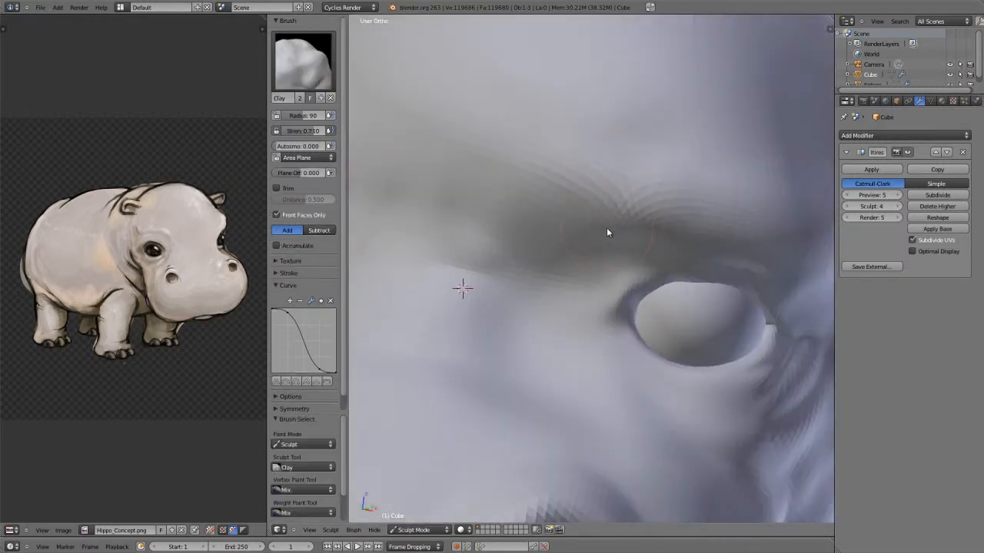
{"action": "key", "text": "shift+c"}
{"action": "key", "text": "f"}
{"action": "left_click", "coordinate": [605, 256]}
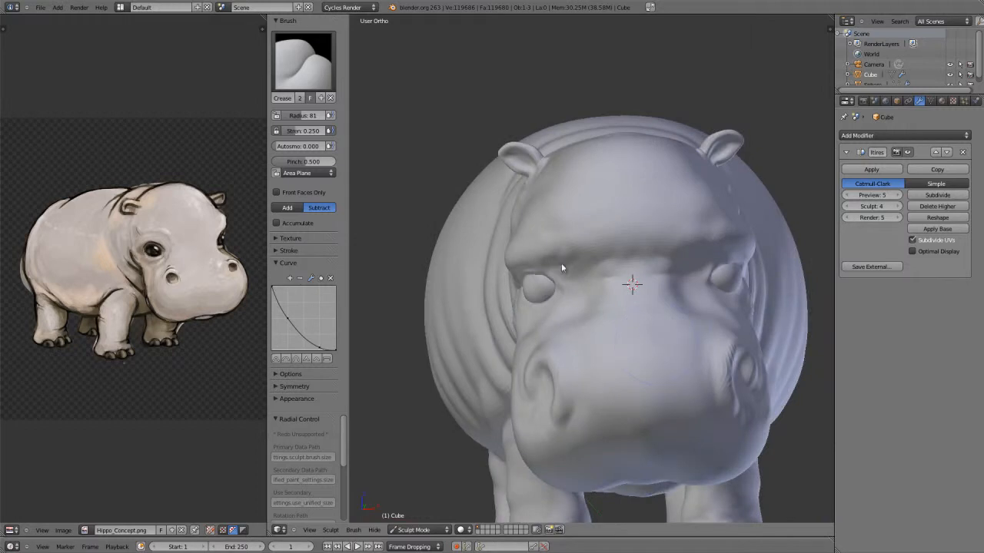
Sketch two short Grease Pencil strokes curving from above the eye up across the brow, and delete them.
{"action": "key", "text": "d"}
{"action": "left_click_drag", "start_coordinate": [539, 269], "coordinate": [573, 225]}
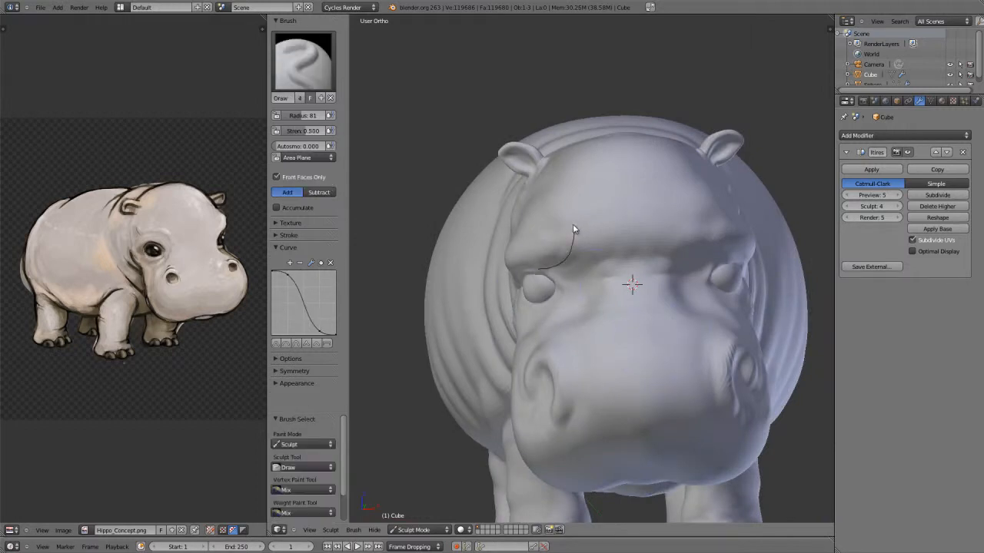
{"action": "left_click_drag", "start_coordinate": [555, 265], "coordinate": [577, 220]}
{"action": "key", "text": "n"}
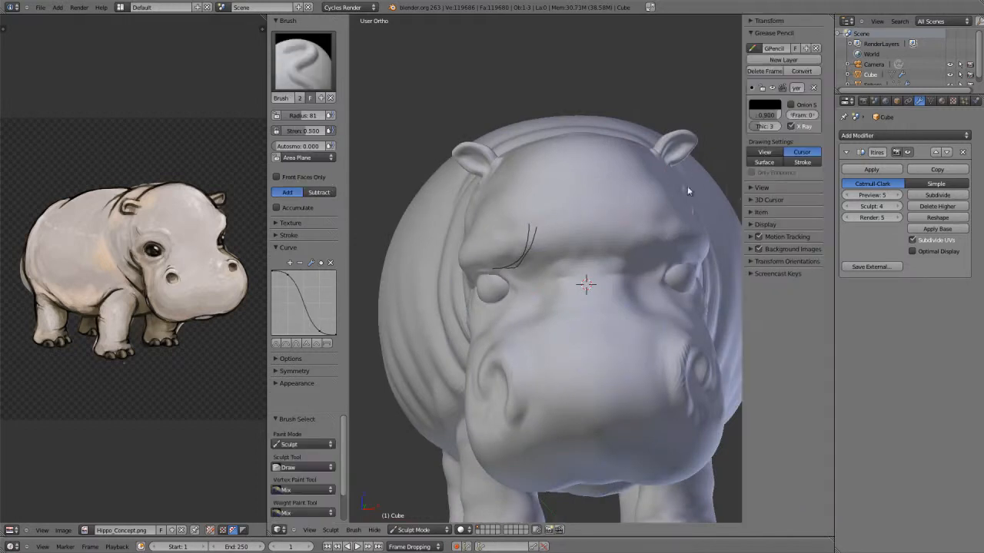
{"action": "left_click", "coordinate": [773, 71]}
{"action": "key", "text": "n"}
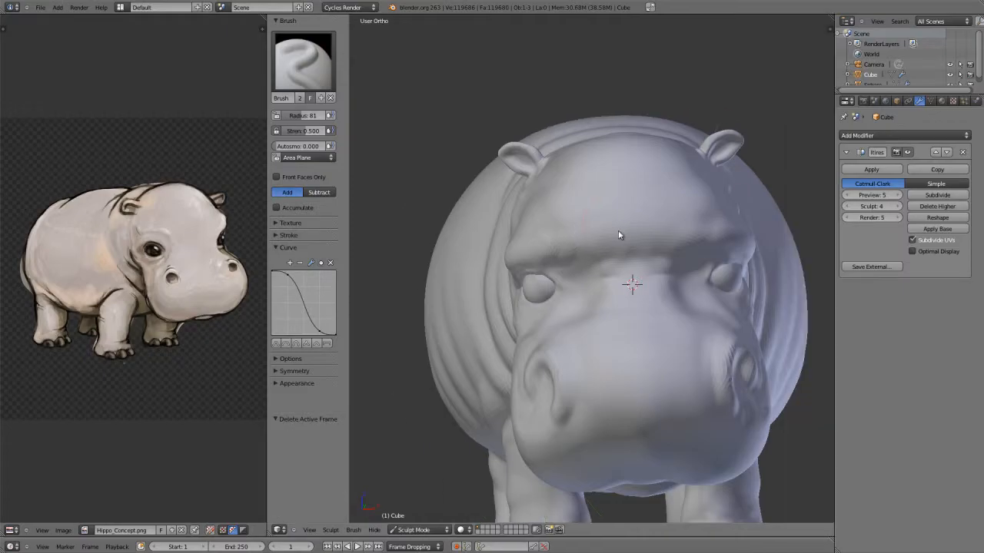
Maximize the 3D view and carve the fold between upper eyelid and brow with the Crease brush at radius 43.
{"action": "key", "text": "ctrl+Up"}
{"action": "middle_click_drag", "start_coordinate": [689, 259], "coordinate": [608, 264]}
{"action": "scroll", "coordinate": [466, 259], "scroll_direction": "up", "scroll_amount": 5}
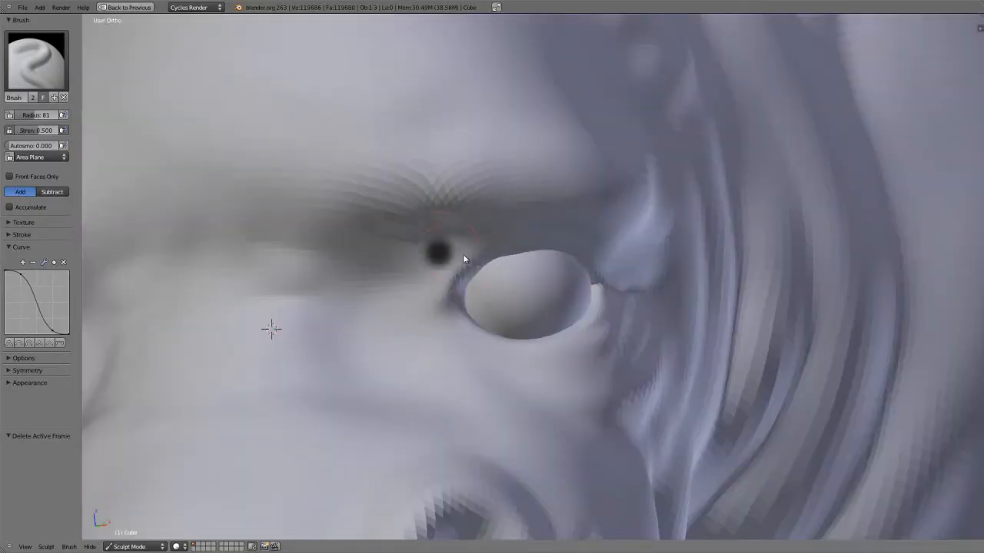
{"action": "left_click", "coordinate": [445, 239]}
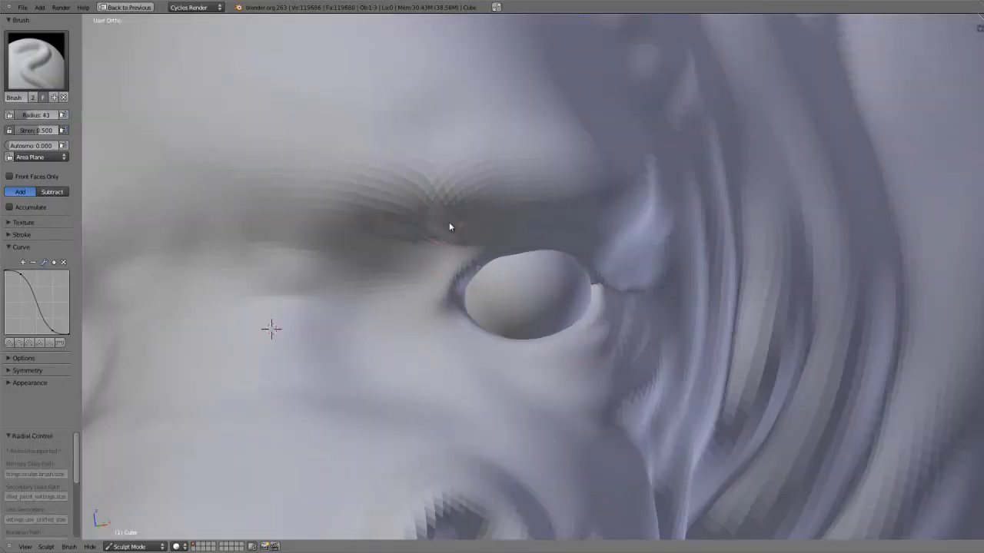
{"action": "key", "text": "shift+c"}
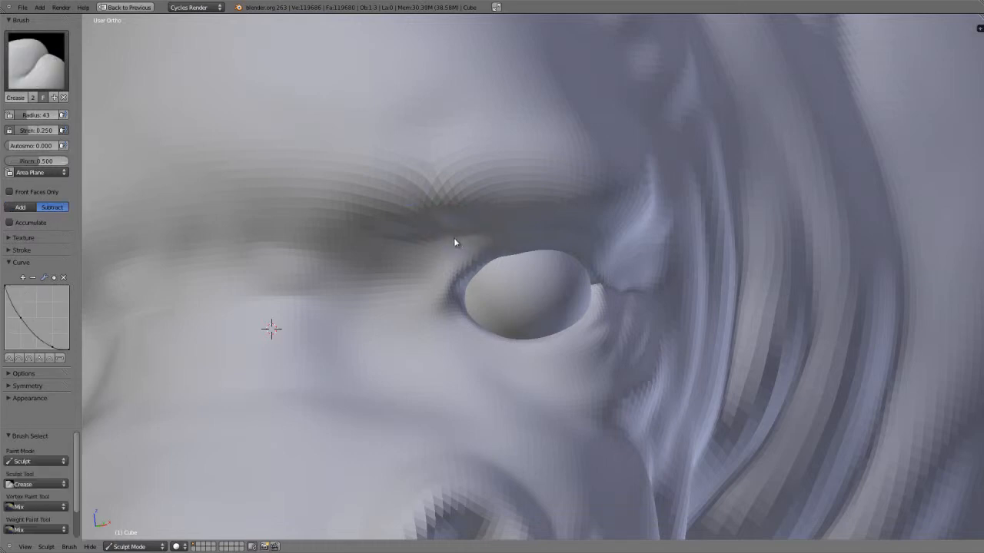
{"action": "middle_click_drag", "start_coordinate": [424, 199], "coordinate": [654, 293]}
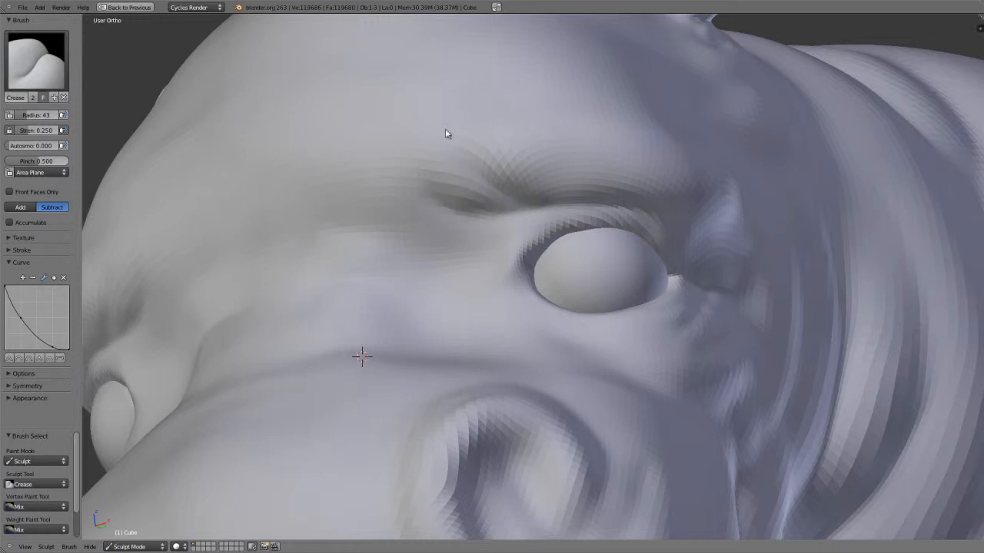
{"action": "mouse_move", "coordinate": [445, 134]}
{"action": "middle_mouse_down"}
{"action": "mouse_move", "coordinate": [610, 193]}
{"action": "mouse_move", "coordinate": [382, 250]}
{"action": "middle_mouse_up"}
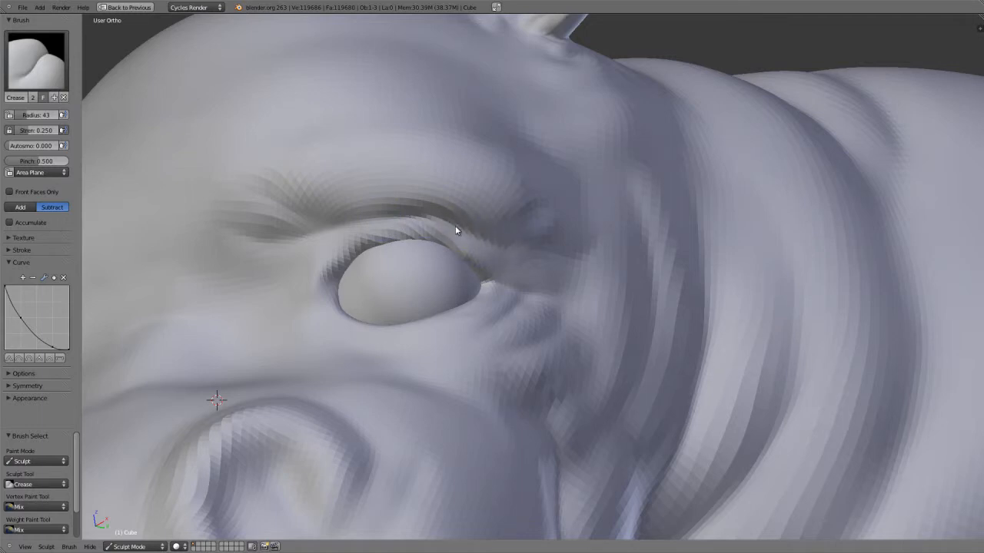
Inspect the creased brow and both eyes from several angles, up close and with the whole hippo in view.
{"action": "scroll", "coordinate": [498, 219], "scroll_direction": "down", "scroll_amount": 5}
{"action": "mouse_move", "coordinate": [546, 191]}
{"action": "middle_mouse_down"}
{"action": "mouse_move", "coordinate": [455, 425]}
{"action": "mouse_move", "coordinate": [503, 323]}
{"action": "mouse_move", "coordinate": [560, 406]}
{"action": "middle_mouse_up"}
{"action": "scroll", "coordinate": [560, 406], "scroll_direction": "down", "scroll_amount": 5}
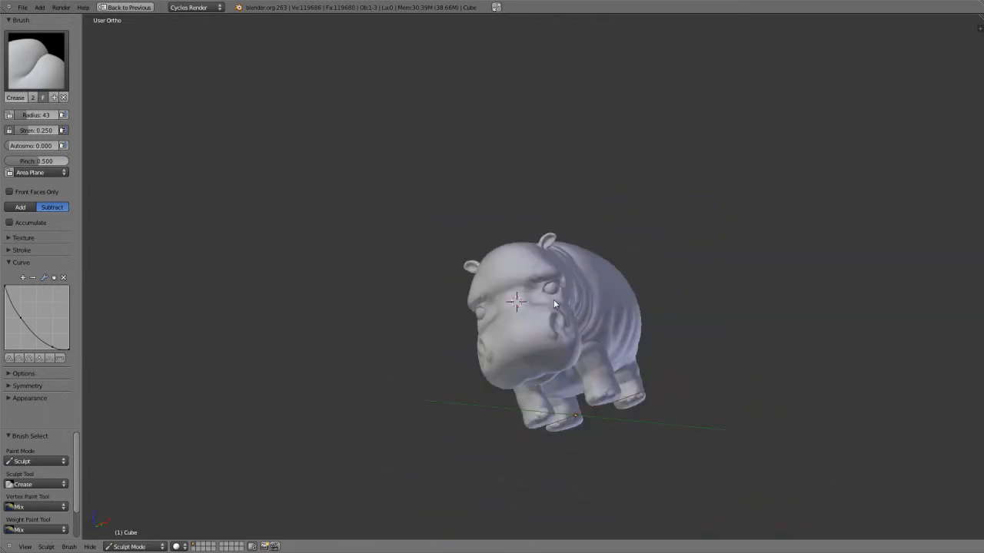
{"action": "mouse_move", "coordinate": [554, 302]}
{"action": "middle_mouse_down"}
{"action": "mouse_move", "coordinate": [668, 223]}
{"action": "mouse_move", "coordinate": [744, 245]}
{"action": "middle_mouse_up"}
{"action": "middle_click_drag", "start_coordinate": [711, 292], "coordinate": [605, 323]}
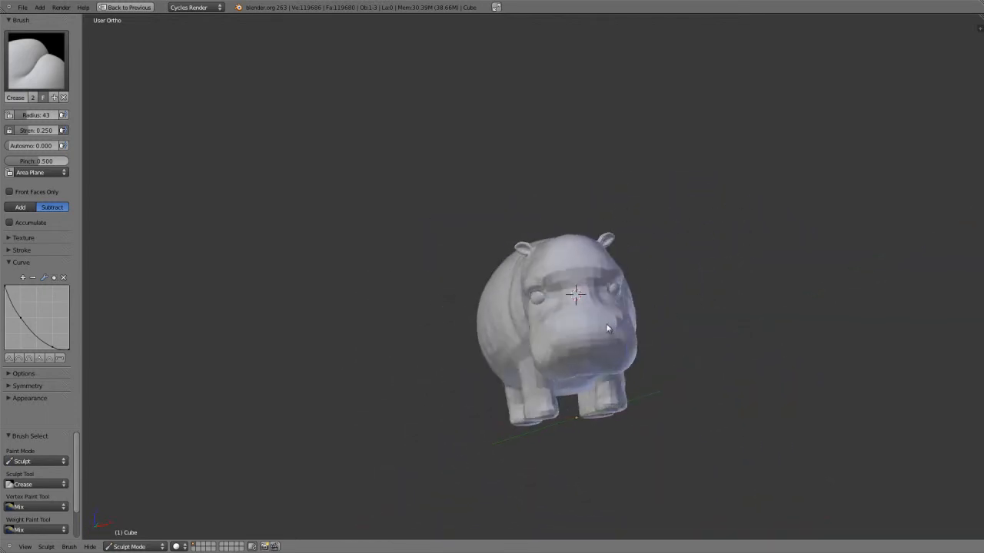
{"action": "scroll", "coordinate": [611, 323], "scroll_direction": "up", "scroll_amount": 7}
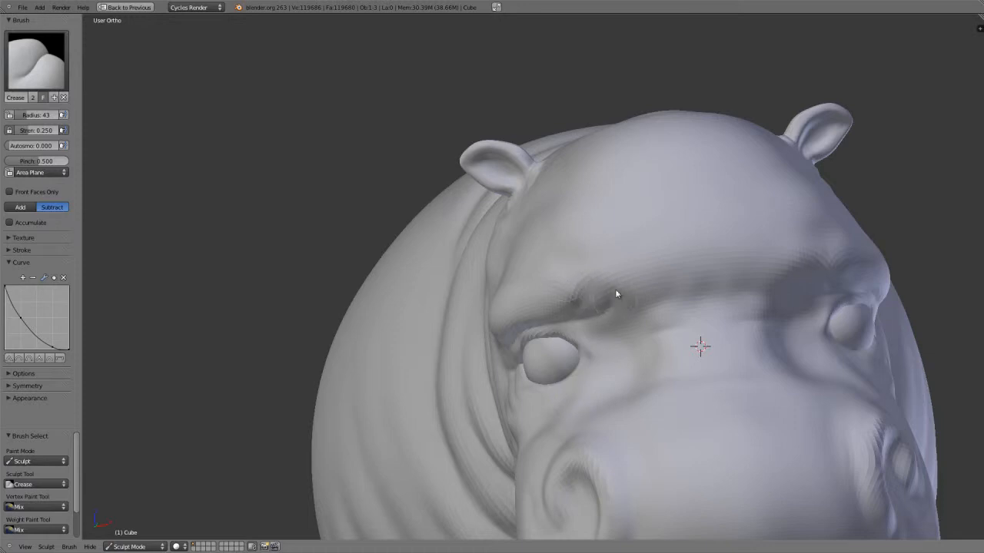
{"action": "middle_click_drag", "start_coordinate": [641, 339], "coordinate": [619, 287], "text": "shift"}
{"action": "scroll", "coordinate": [619, 288], "scroll_direction": "up", "scroll_amount": 4}
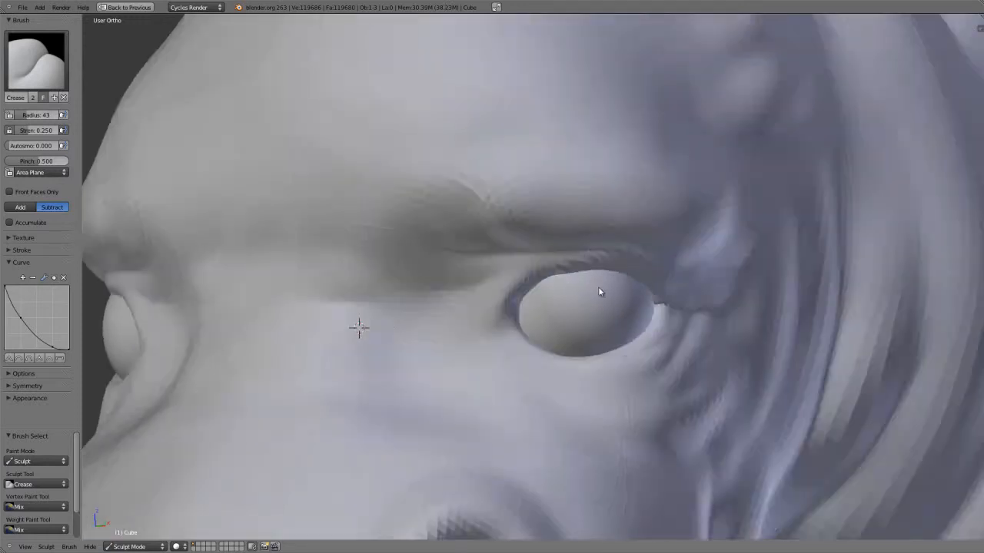
{"action": "scroll", "coordinate": [600, 290], "scroll_direction": "up", "scroll_amount": 2}
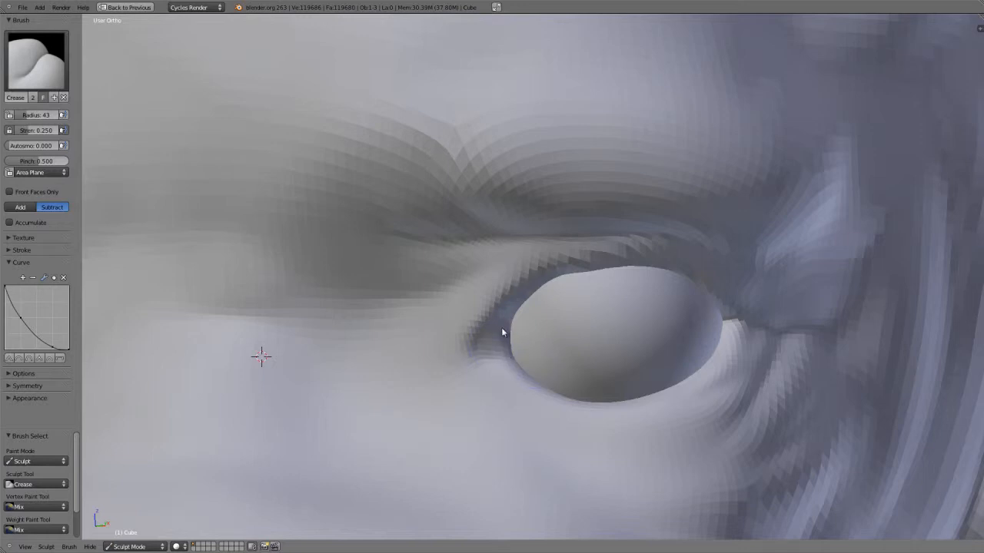
{"action": "scroll", "coordinate": [626, 238], "scroll_direction": "down", "scroll_amount": 10}
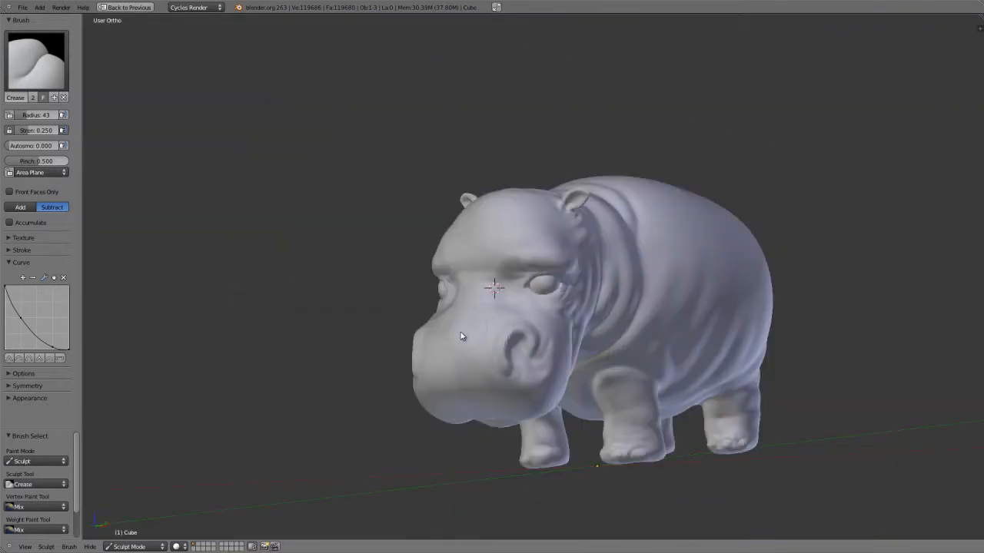
{"action": "middle_click_drag", "start_coordinate": [461, 333], "coordinate": [569, 332]}
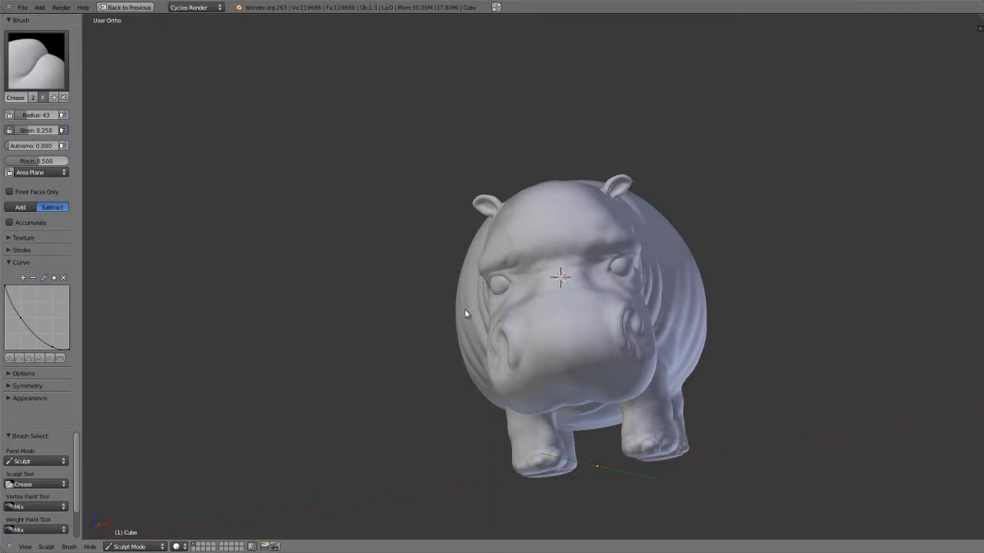
{"action": "middle_click_drag", "start_coordinate": [465, 313], "coordinate": [558, 390]}
{"action": "scroll", "coordinate": [568, 367], "scroll_direction": "down", "scroll_amount": 3}
{"action": "key", "text": "KP_1"}
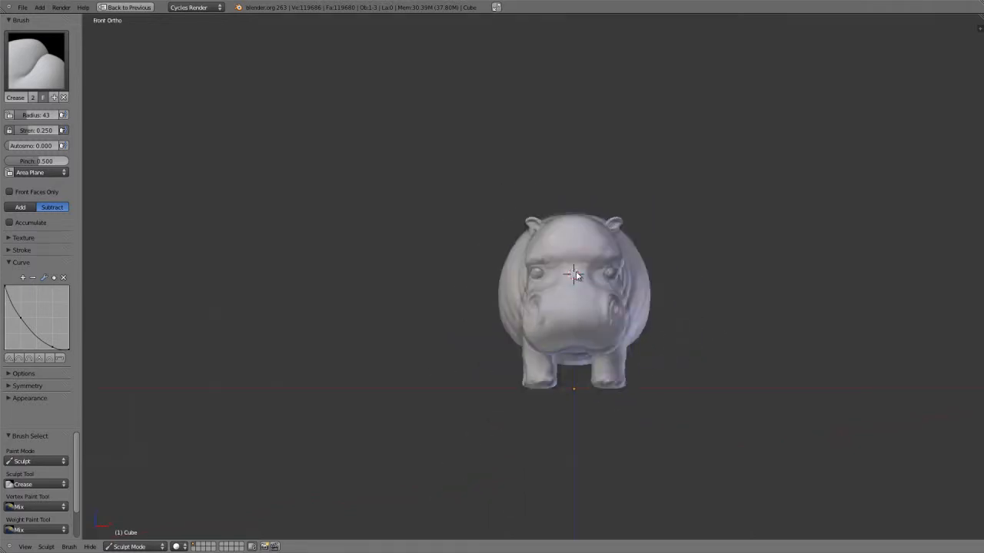
Show the 3D view's properties sidebar and examine the hippo's face from the front and in rotated views.
{"action": "key", "text": "n"}
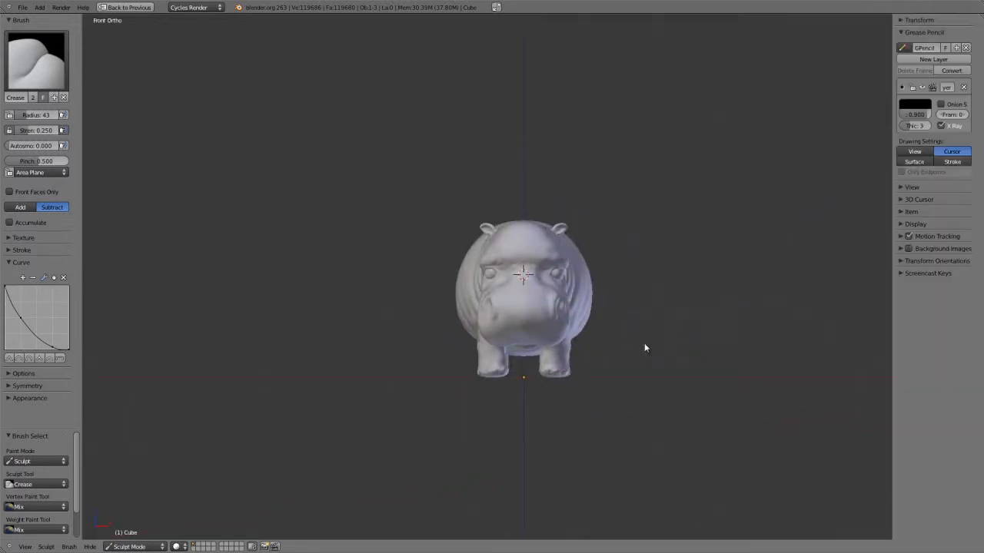
{"action": "scroll", "coordinate": [644, 343], "scroll_direction": "up", "scroll_amount": 6}
{"action": "middle_click_drag", "start_coordinate": [627, 468], "coordinate": [658, 320], "text": "shift"}
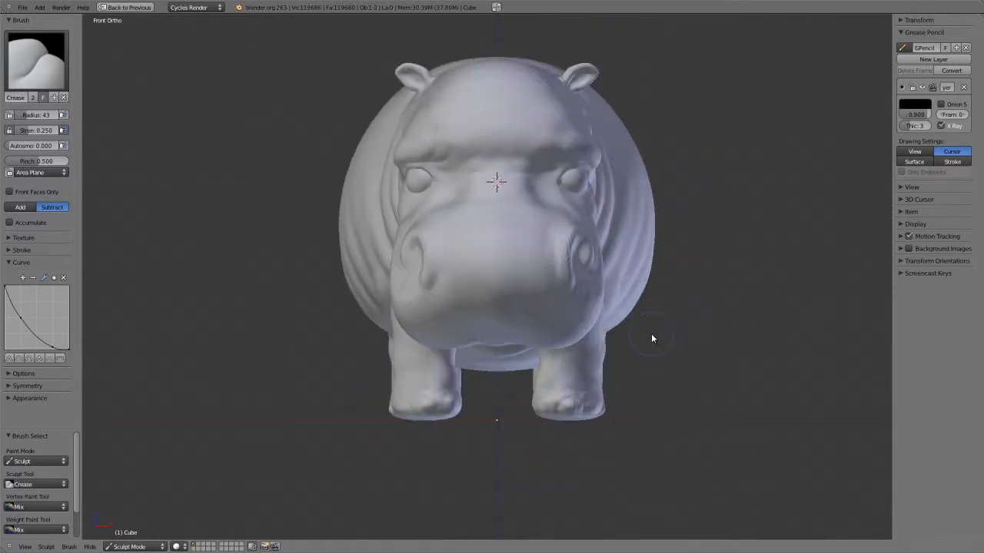
{"action": "key", "text": "KP_6"}
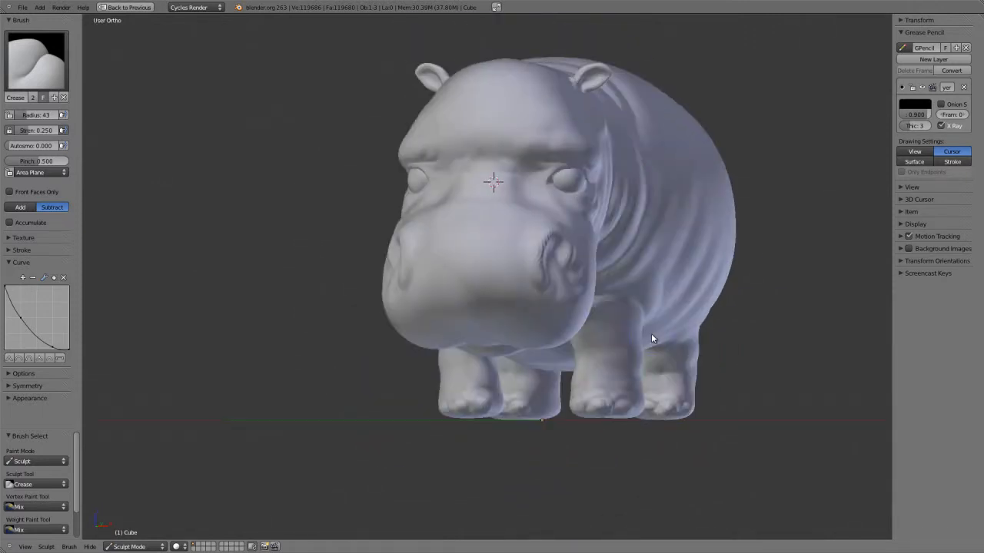
{"action": "key", "text": "KP_6"}
{"action": "middle_click_drag", "start_coordinate": [711, 286], "coordinate": [622, 387]}
{"action": "scroll", "coordinate": [701, 313], "scroll_direction": "up", "scroll_amount": 3}
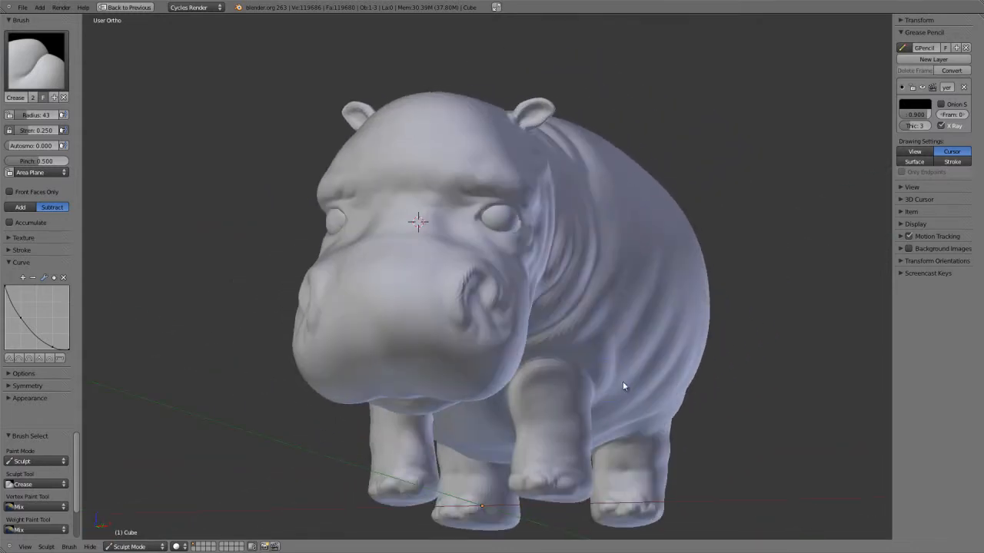
Show the System section of the user preferences and change the directions of the solid OpenGL lights.
{"action": "key", "text": "ctrl+alt+u"}
{"action": "left_click_drag", "start_coordinate": [623, 269], "coordinate": [647, 281]}
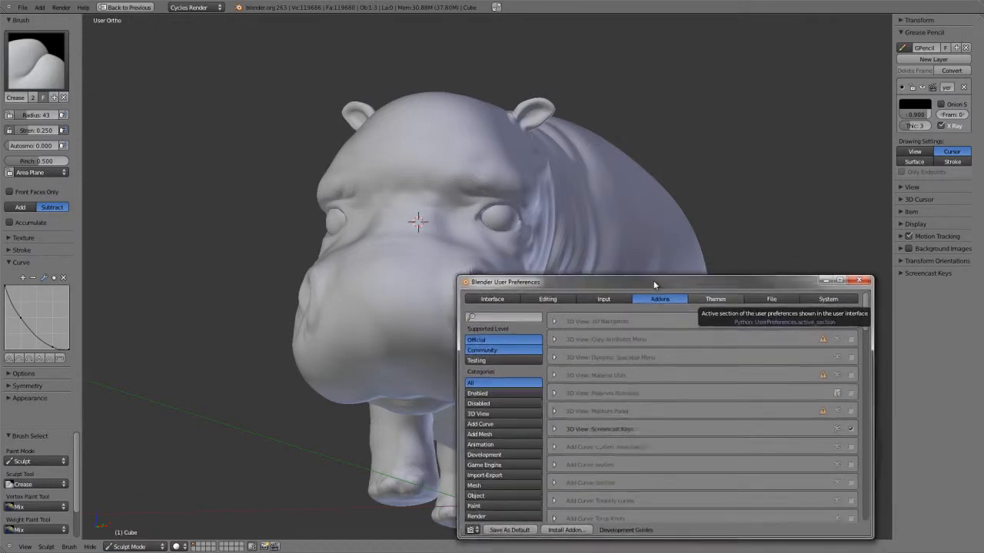
{"action": "left_click", "coordinate": [821, 297]}
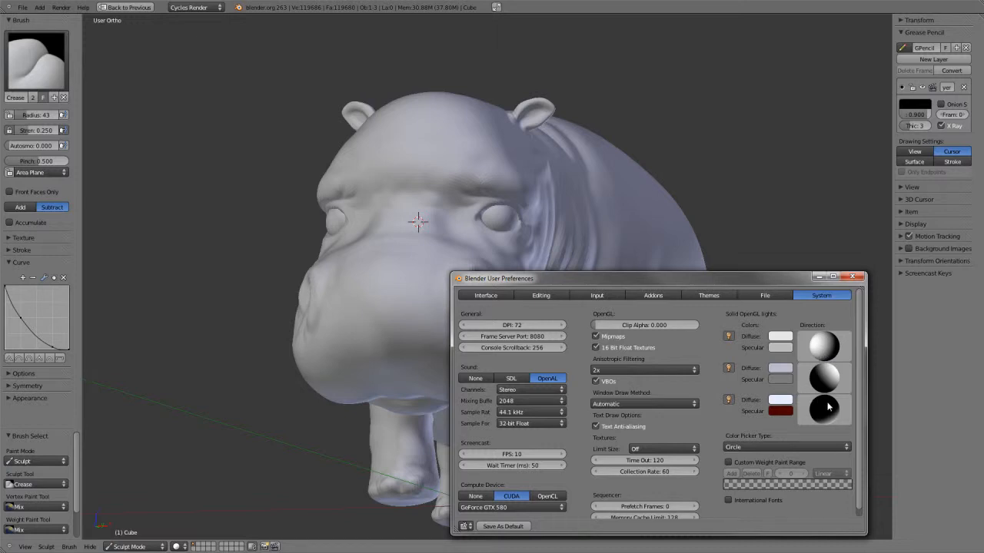
{"action": "mouse_move", "coordinate": [826, 405]}
{"action": "left_mouse_down"}
{"action": "mouse_move", "coordinate": [829, 380]}
{"action": "mouse_move", "coordinate": [769, 465]}
{"action": "mouse_move", "coordinate": [825, 378]}
{"action": "mouse_move", "coordinate": [816, 401]}
{"action": "left_mouse_up"}
{"action": "mouse_move", "coordinate": [835, 353]}
{"action": "left_mouse_down"}
{"action": "mouse_move", "coordinate": [817, 354]}
{"action": "mouse_move", "coordinate": [844, 358]}
{"action": "mouse_move", "coordinate": [830, 353]}
{"action": "left_mouse_up"}
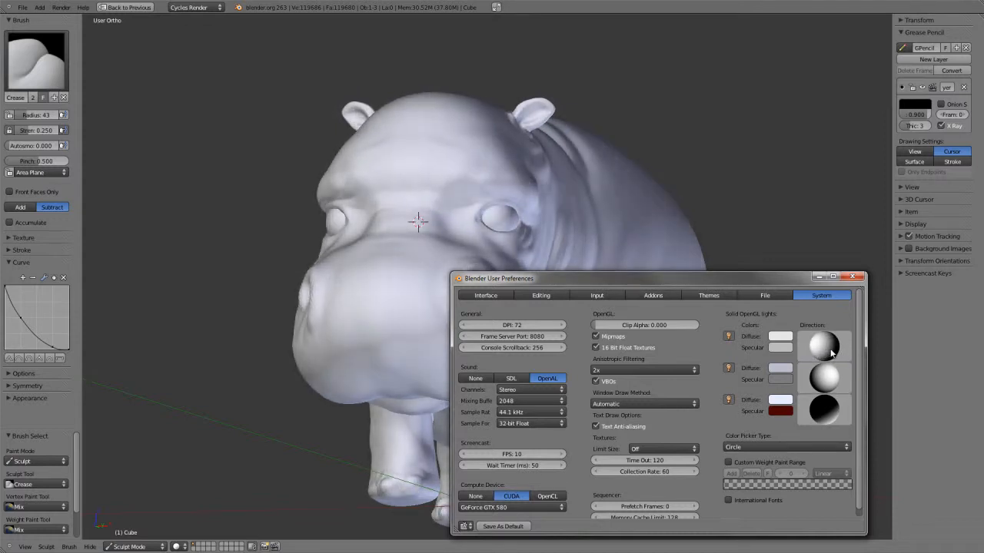
Look at the first solid OpenGL light's diffuse color and toggle each of the three lights to compare its effect.
{"action": "left_click", "coordinate": [781, 336]}
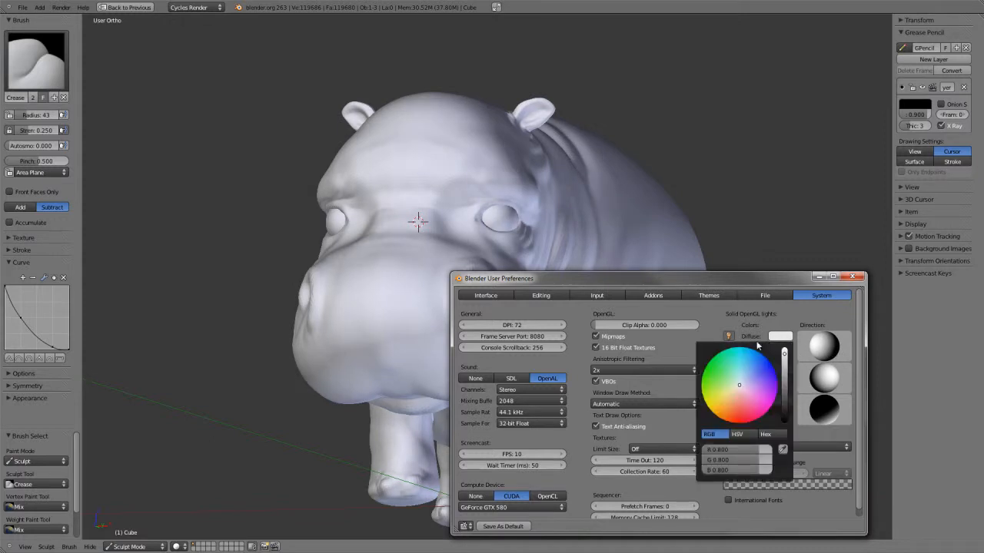
{"action": "left_click", "coordinate": [729, 336]}
{"action": "left_click", "coordinate": [728, 336]}
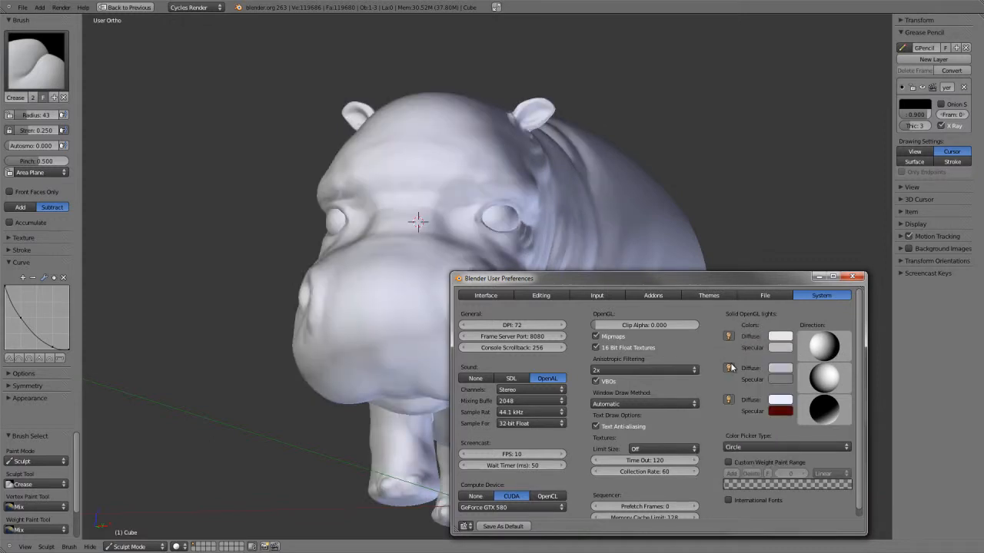
{"action": "left_click", "coordinate": [729, 368]}
{"action": "left_click", "coordinate": [728, 368]}
{"action": "left_click", "coordinate": [729, 400]}
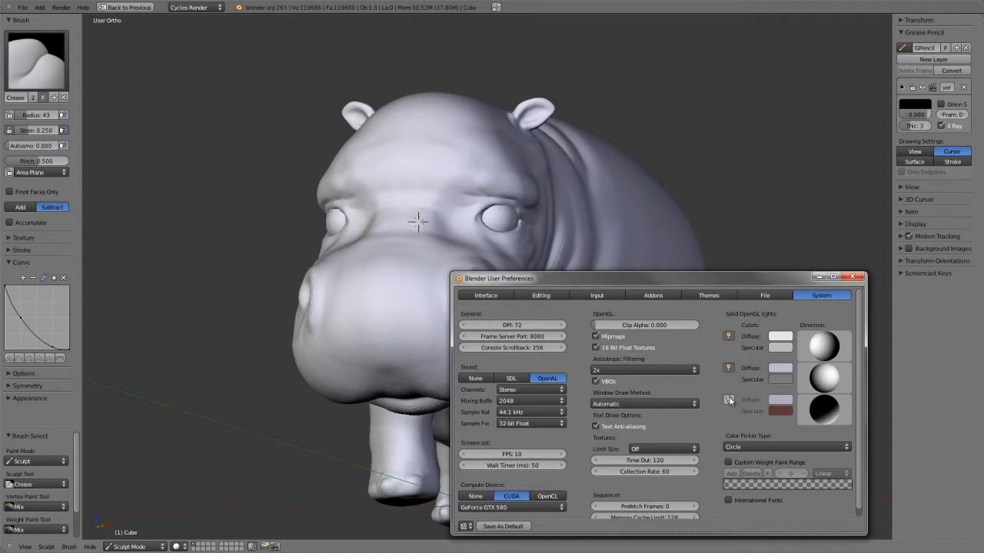
{"action": "left_click", "coordinate": [729, 400]}
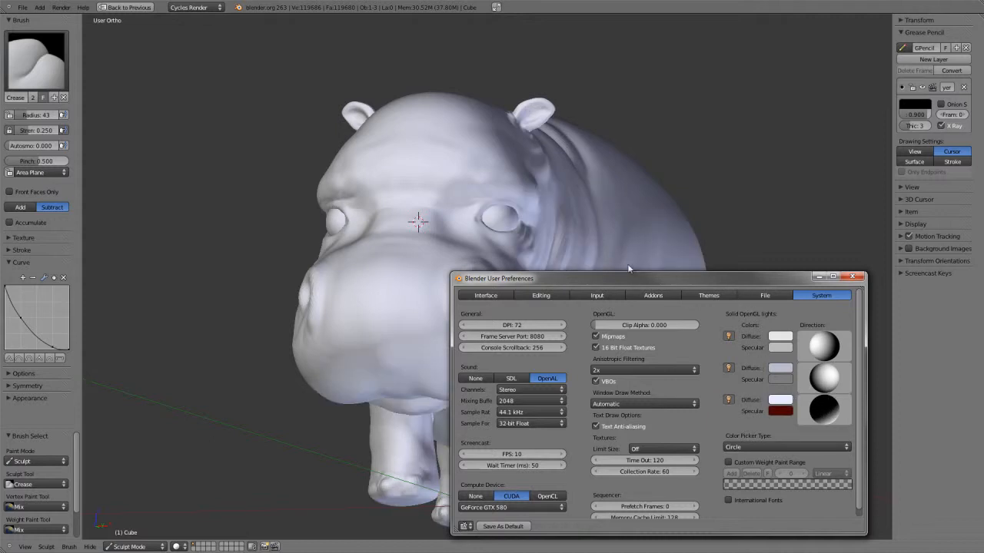
Move the preferences window off the hippo's face and readjust the solid OpenGL light directions against the front view.
{"action": "left_click_drag", "start_coordinate": [688, 278], "coordinate": [746, 231]}
{"action": "middle_click_drag", "start_coordinate": [438, 328], "coordinate": [631, 293]}
{"action": "key", "text": "KP_1"}
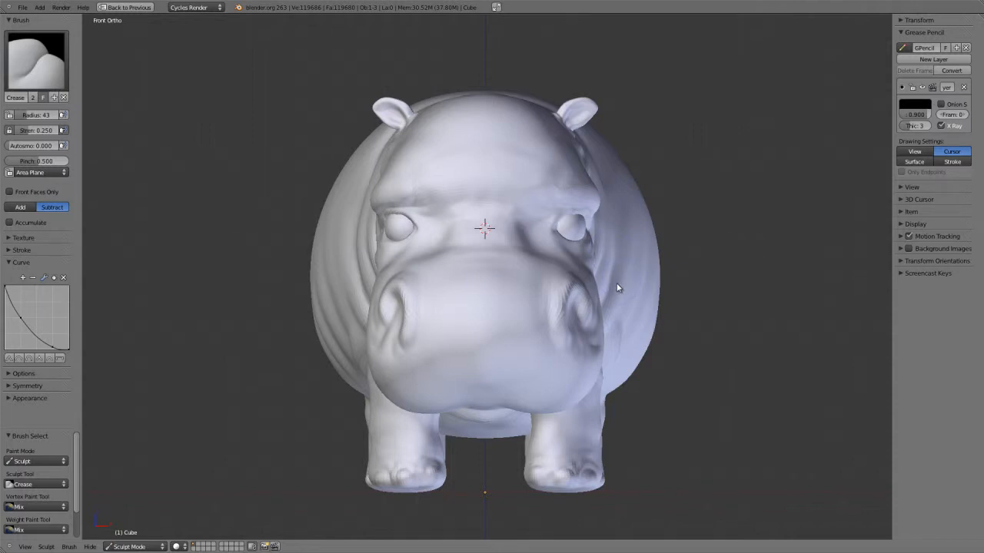
{"action": "key", "text": "alt+Tab"}
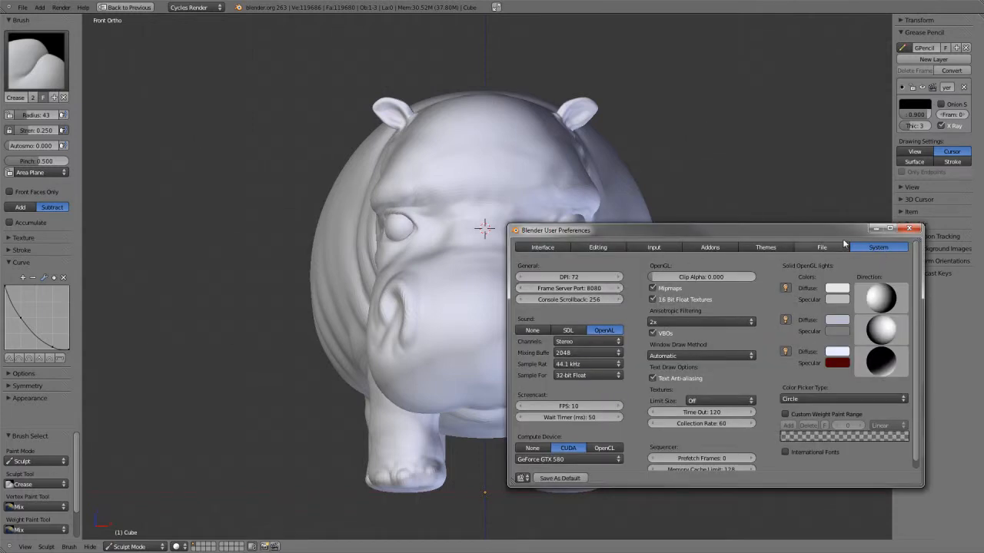
{"action": "left_click_drag", "start_coordinate": [843, 241], "coordinate": [840, 293]}
{"action": "left_click_drag", "start_coordinate": [889, 348], "coordinate": [881, 352]}
{"action": "left_click_drag", "start_coordinate": [887, 415], "coordinate": [901, 408]}
Examine the hippo under the adjusted lighting from both sides, including the eye, brow and neck folds up close.
{"action": "middle_click_drag", "start_coordinate": [652, 237], "coordinate": [593, 255]}
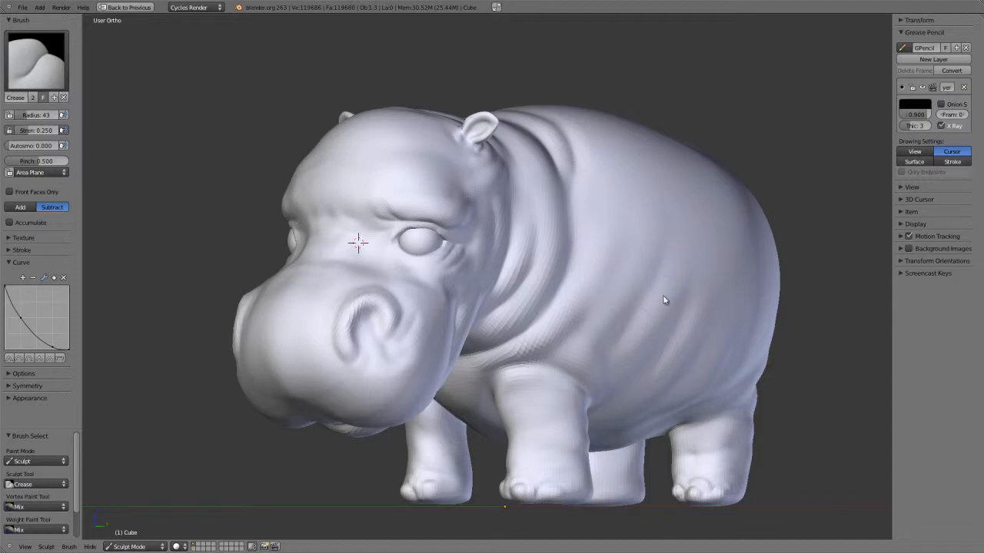
{"action": "middle_click_drag", "start_coordinate": [653, 294], "coordinate": [560, 307]}
{"action": "mouse_move", "coordinate": [593, 279]}
{"action": "middle_mouse_down"}
{"action": "mouse_move", "coordinate": [505, 264]}
{"action": "mouse_move", "coordinate": [616, 291]}
{"action": "mouse_move", "coordinate": [619, 281]}
{"action": "middle_mouse_up"}
{"action": "scroll", "coordinate": [599, 288], "scroll_direction": "up", "scroll_amount": 3}
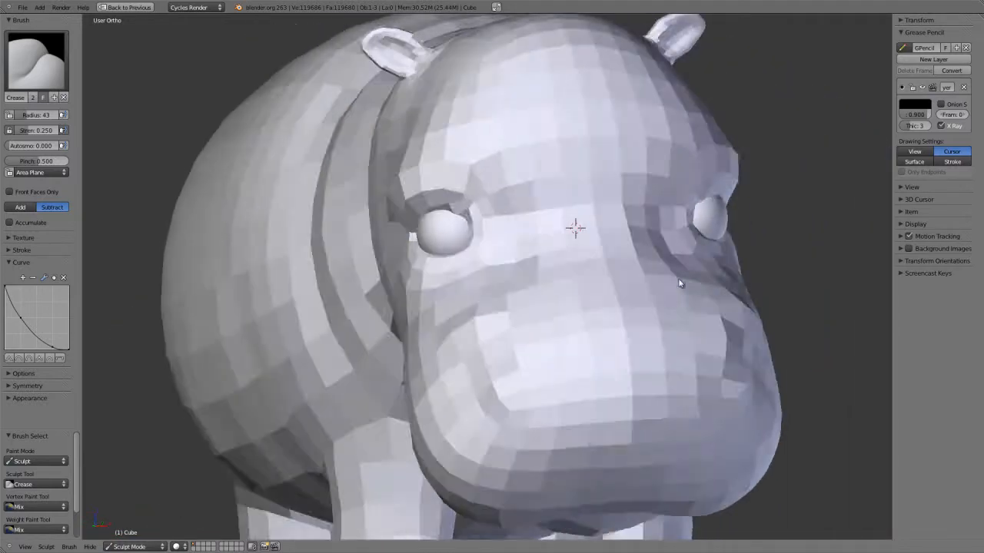
{"action": "scroll", "coordinate": [649, 278], "scroll_direction": "up", "scroll_amount": 5}
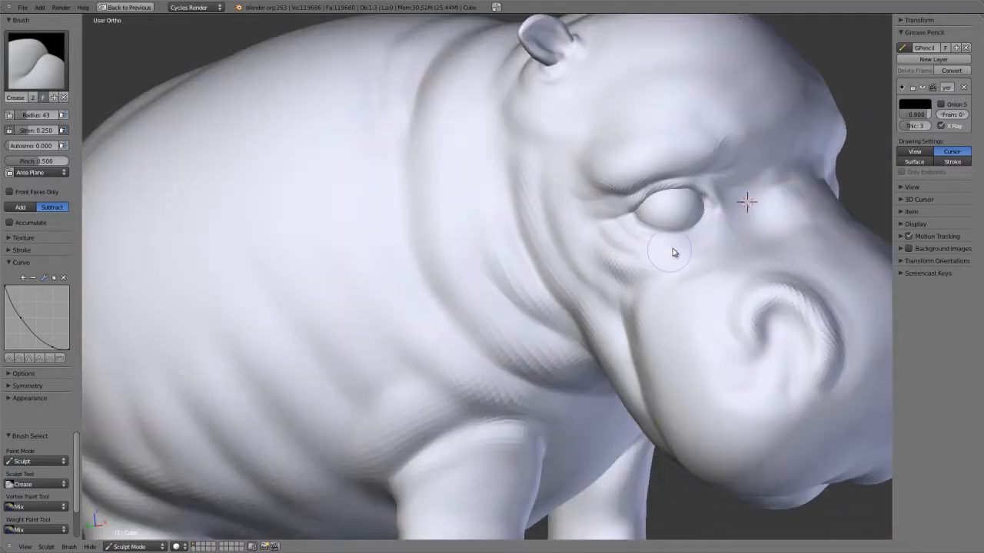
{"action": "middle_click_drag", "start_coordinate": [675, 253], "coordinate": [483, 300]}
{"action": "scroll", "coordinate": [508, 341], "scroll_direction": "up", "scroll_amount": 3}
{"action": "middle_click_drag", "start_coordinate": [507, 342], "coordinate": [448, 282]}
{"action": "scroll", "coordinate": [446, 188], "scroll_direction": "down", "scroll_amount": 5}
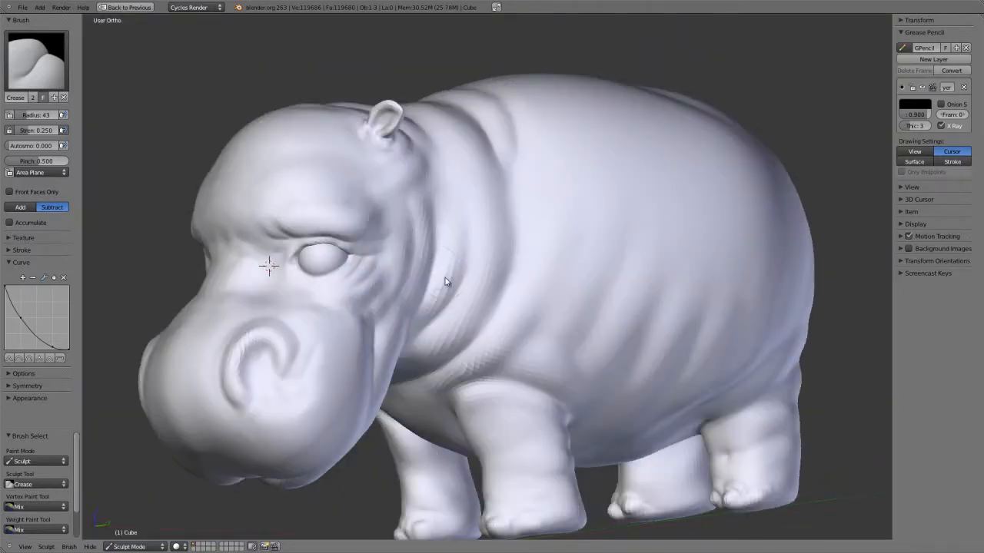
{"action": "scroll", "coordinate": [448, 282], "scroll_direction": "up", "scroll_amount": 6}
{"action": "scroll", "coordinate": [549, 326], "scroll_direction": "down", "scroll_amount": 4}
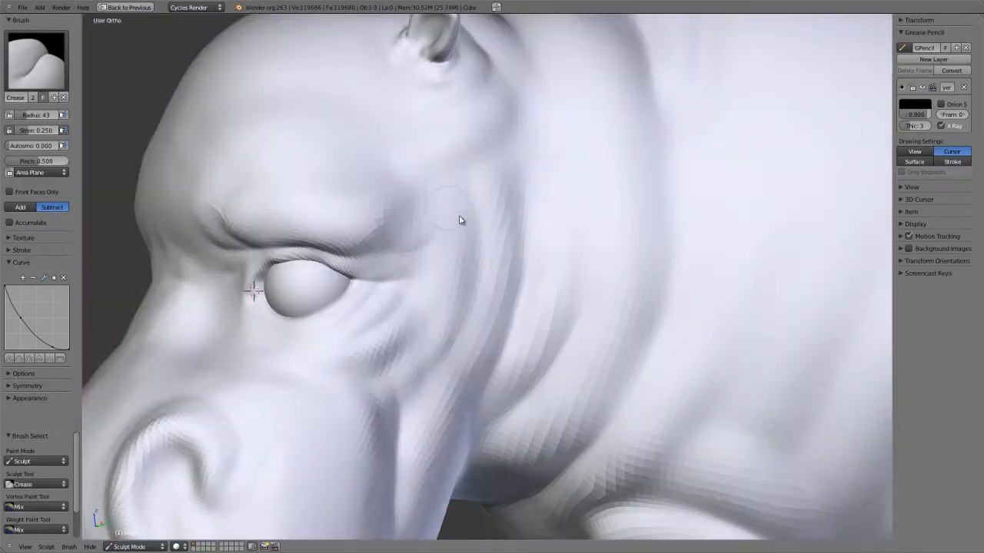
Switch to the Smooth brush and set its radius to 128.
{"action": "key", "text": "s"}
{"action": "key", "text": "f"}
{"action": "left_click", "coordinate": [507, 218]}
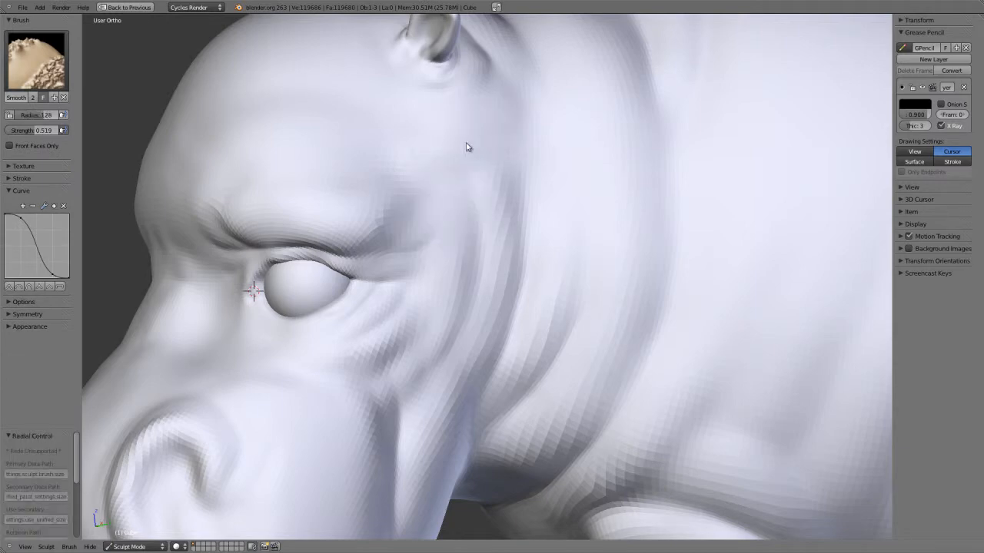
Inspect the whole hippo from both sides, and its head and neck folds up close.
{"action": "scroll", "coordinate": [573, 231], "scroll_direction": "down", "scroll_amount": 5}
{"action": "middle_click_drag", "start_coordinate": [574, 233], "coordinate": [582, 308]}
{"action": "scroll", "coordinate": [532, 273], "scroll_direction": "down", "scroll_amount": 2}
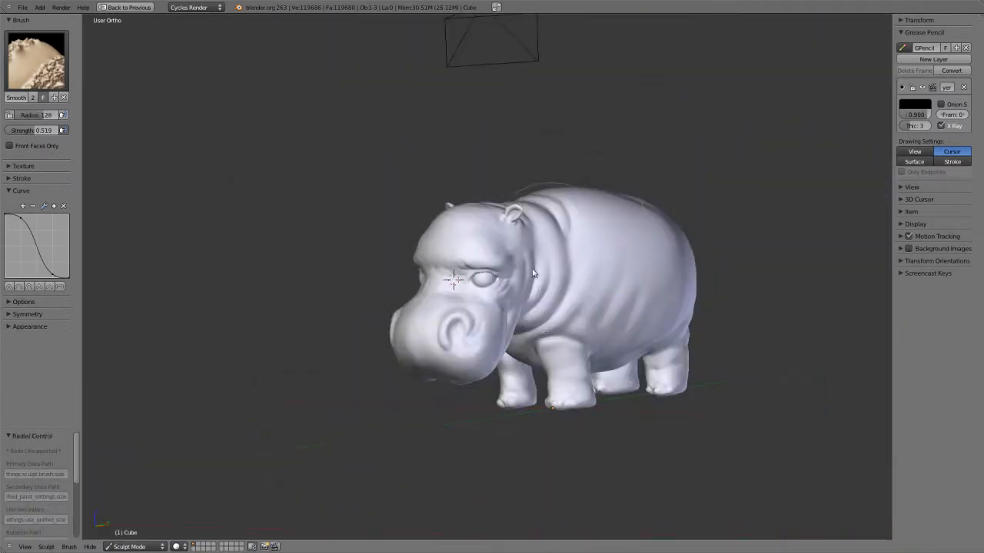
{"action": "middle_click_drag", "start_coordinate": [532, 273], "coordinate": [691, 252]}
{"action": "middle_click_drag", "start_coordinate": [695, 307], "coordinate": [669, 306]}
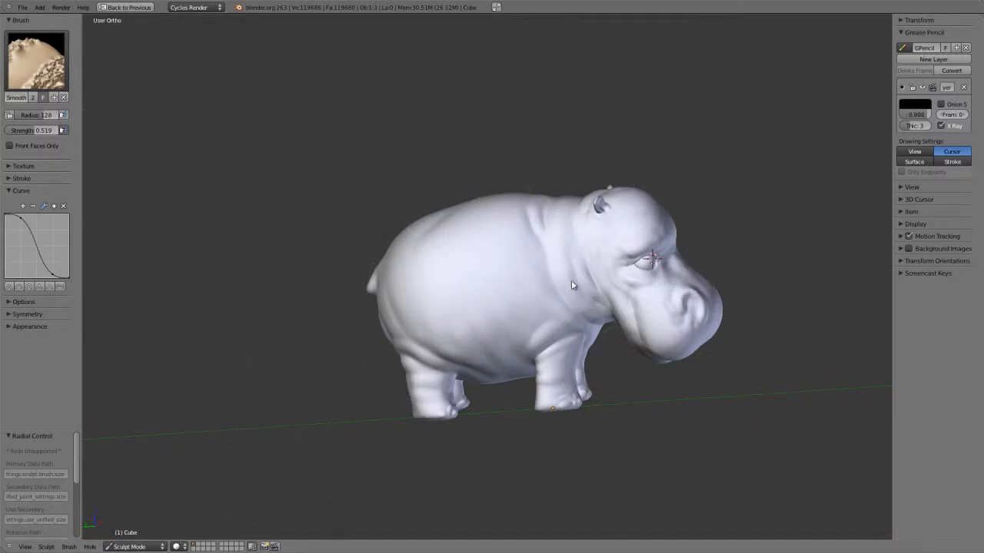
{"action": "middle_click_drag", "start_coordinate": [571, 284], "coordinate": [463, 350]}
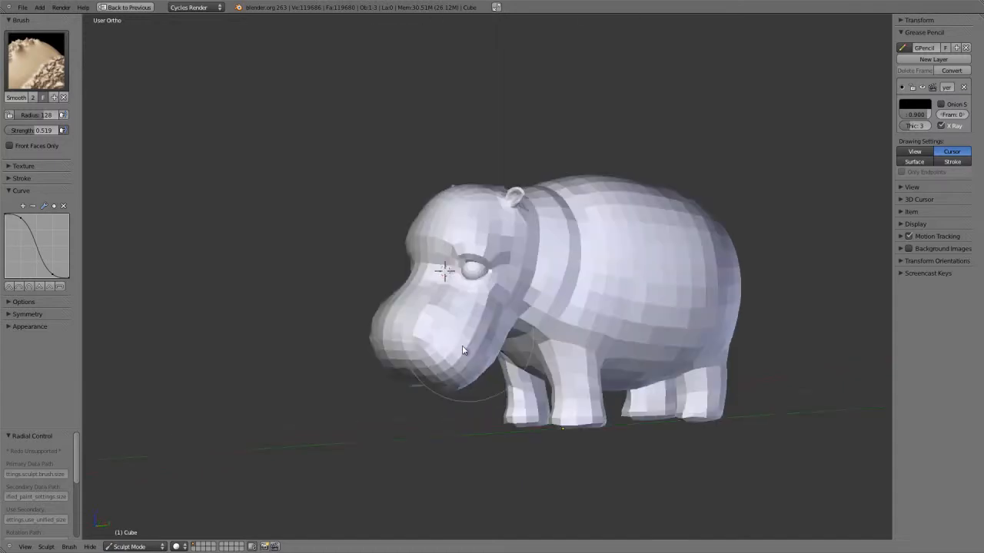
{"action": "scroll", "coordinate": [462, 350], "scroll_direction": "up", "scroll_amount": 4}
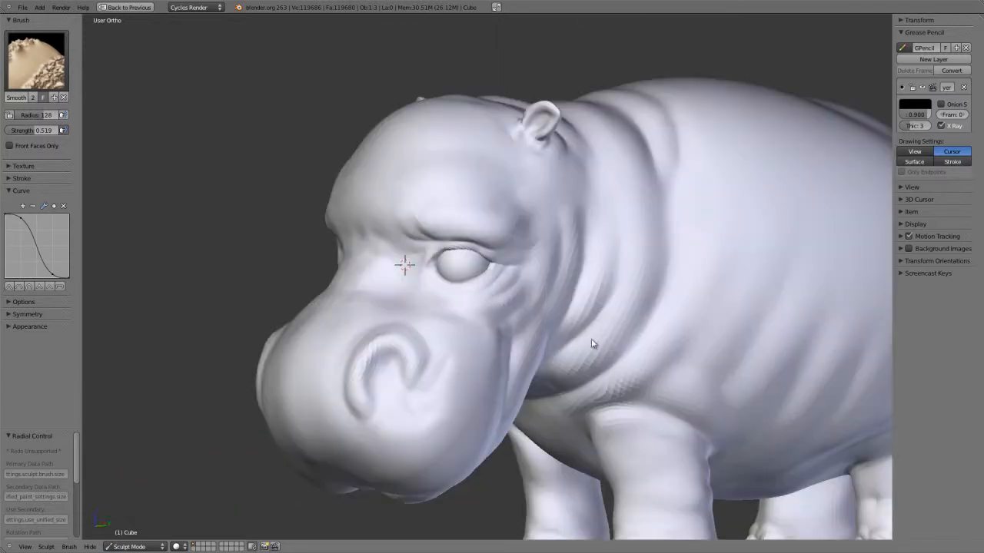
{"action": "middle_click_drag", "start_coordinate": [591, 342], "coordinate": [481, 309], "text": "shift"}
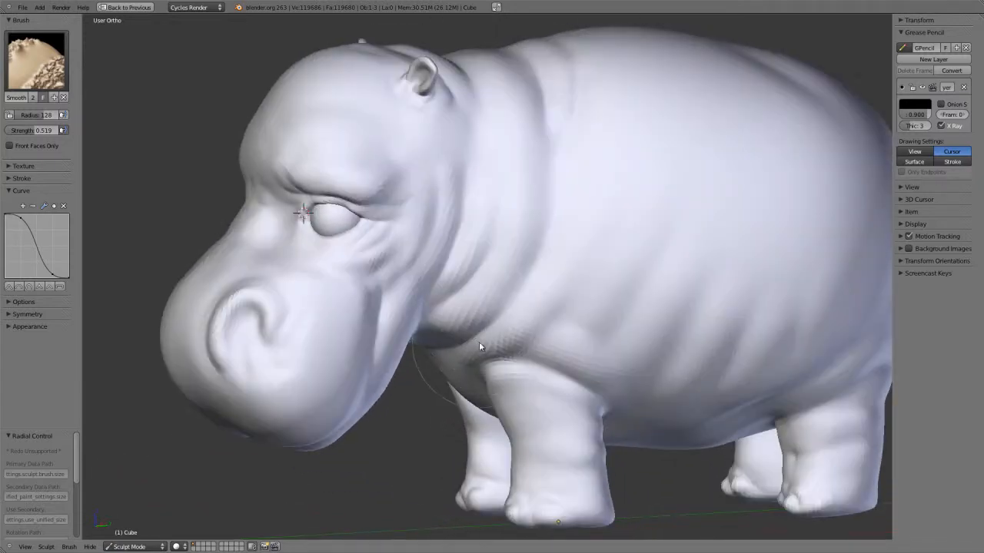
{"action": "middle_click_drag", "start_coordinate": [480, 347], "coordinate": [412, 378]}
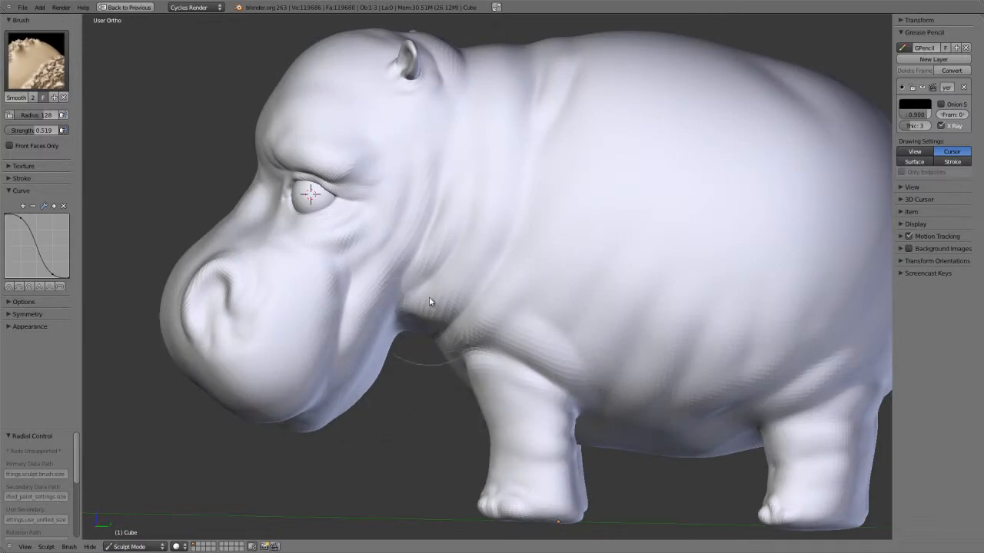
{"action": "mouse_move", "coordinate": [430, 305]}
{"action": "middle_mouse_down"}
{"action": "mouse_move", "coordinate": [518, 308]}
{"action": "mouse_move", "coordinate": [521, 267]}
{"action": "middle_mouse_up"}
Examine the hippo's face from the front and its nostril and eye up close.
{"action": "scroll", "coordinate": [445, 397], "scroll_direction": "down", "scroll_amount": 4}
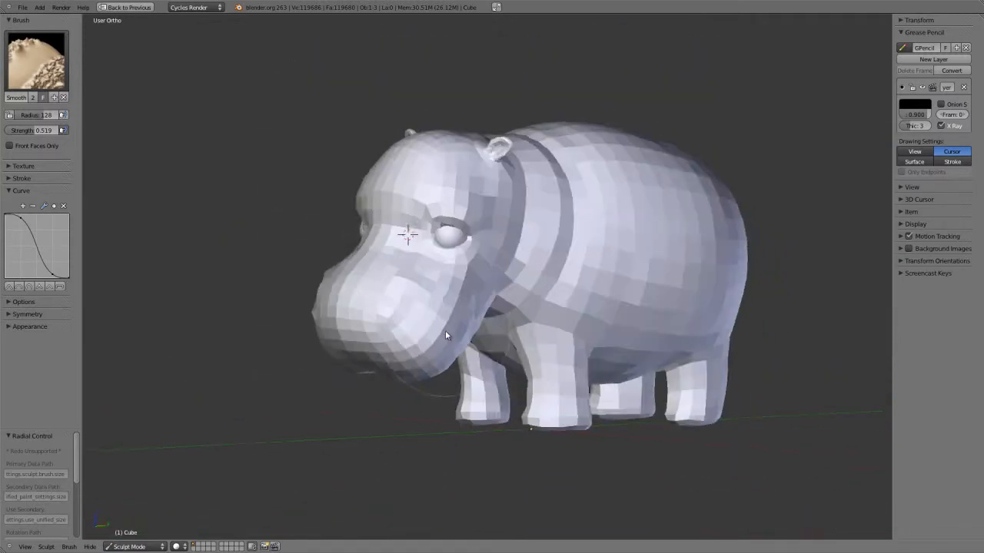
{"action": "middle_click_drag", "start_coordinate": [446, 333], "coordinate": [508, 190]}
{"action": "middle_click_drag", "start_coordinate": [499, 293], "coordinate": [530, 308]}
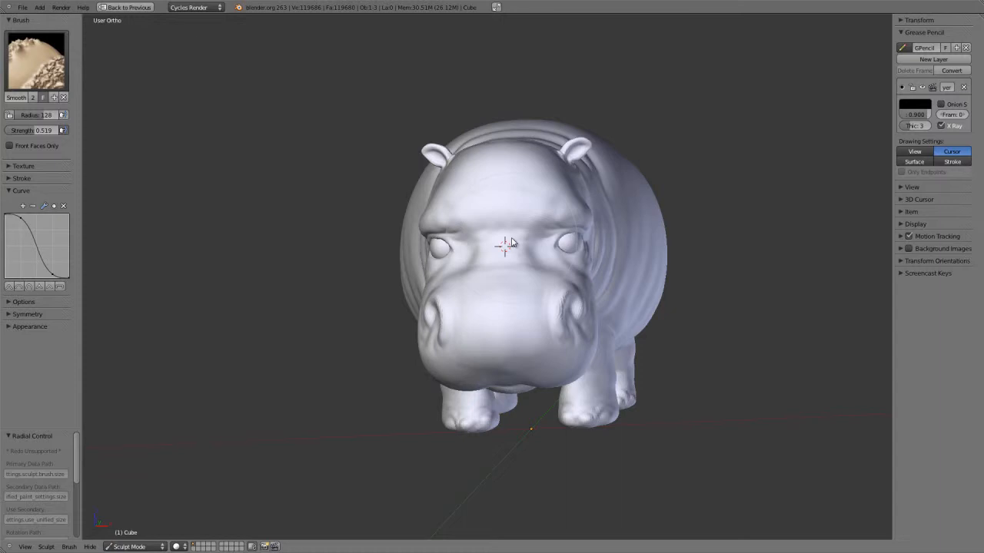
{"action": "middle_click_drag", "start_coordinate": [610, 339], "coordinate": [504, 323]}
{"action": "scroll", "coordinate": [503, 329], "scroll_direction": "up", "scroll_amount": 3}
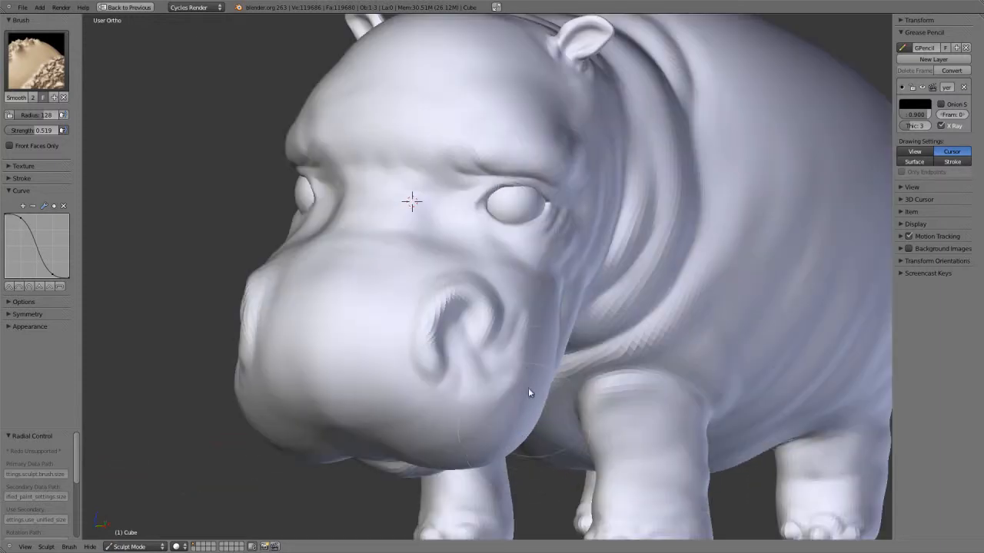
{"action": "scroll", "coordinate": [526, 362], "scroll_direction": "up", "scroll_amount": 3}
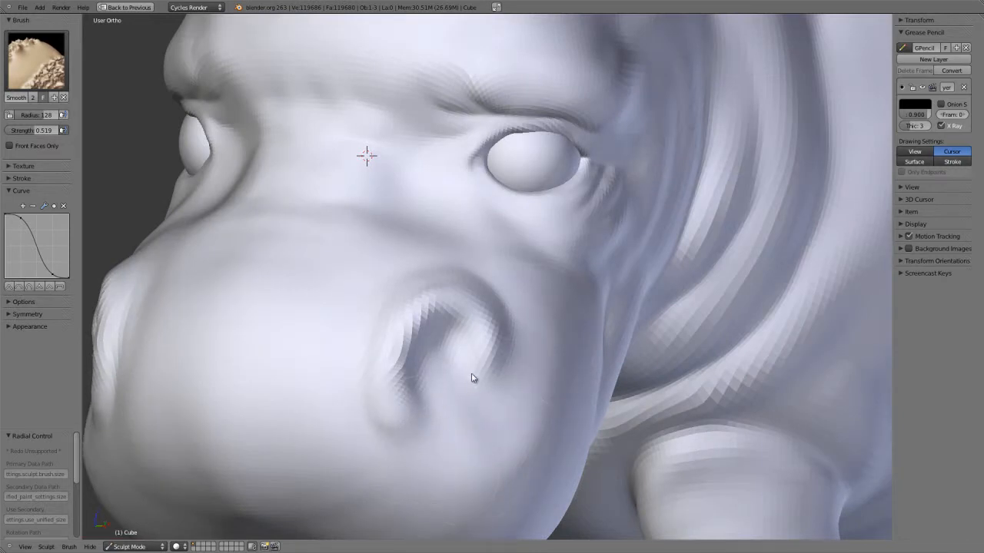
Carve the crease near the middle of the upper lip with the Crease brush at radius 51.
{"action": "scroll", "coordinate": [521, 268], "scroll_direction": "down", "scroll_amount": 4}
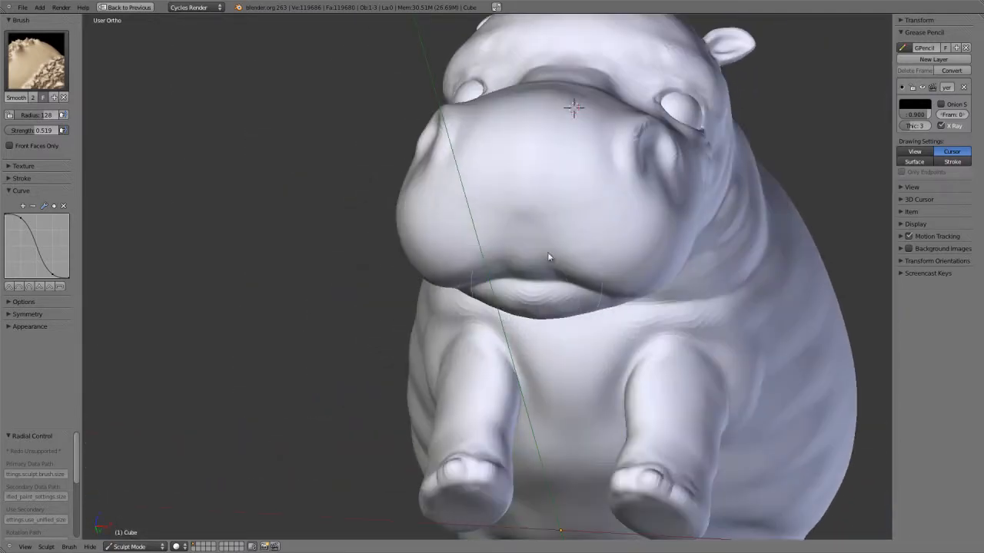
{"action": "key", "text": "shift+c"}
{"action": "key", "text": "f"}
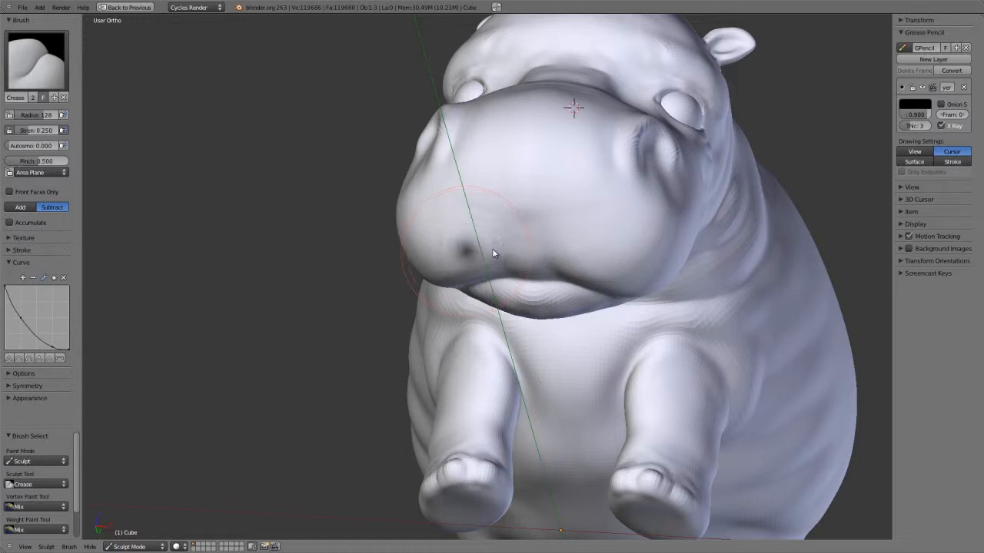
{"action": "left_click", "coordinate": [492, 248]}
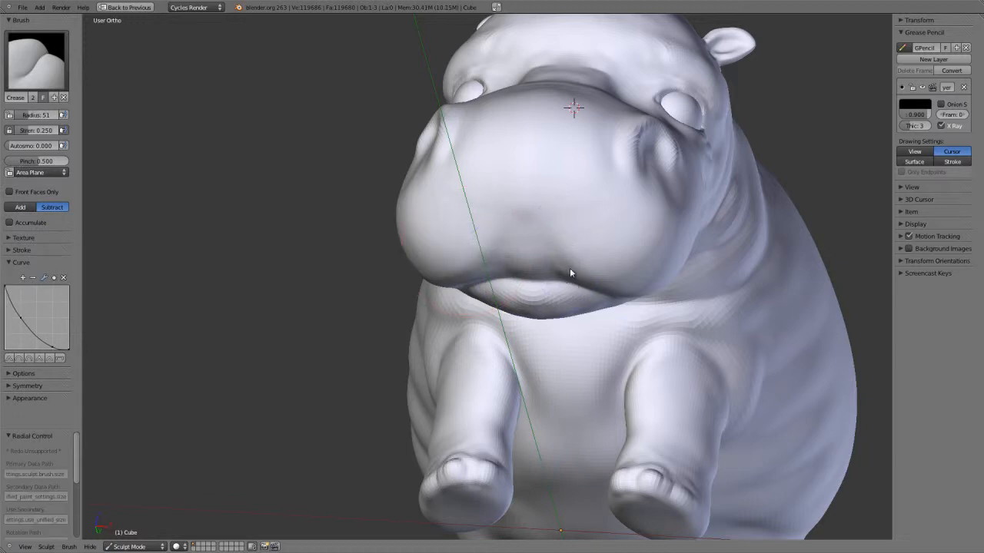
{"action": "left_click_drag", "start_coordinate": [569, 272], "coordinate": [569, 284]}
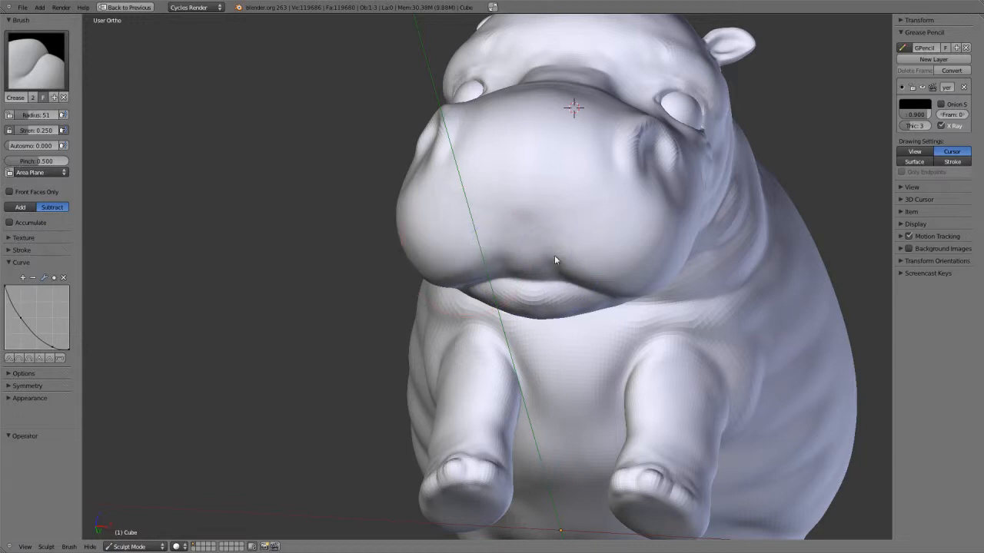
Set the Crease brush's strength to 0.03917 and check the muzzle from several angles and in front view.
{"action": "mouse_move", "coordinate": [565, 235]}
{"action": "middle_mouse_down"}
{"action": "mouse_move", "coordinate": [543, 285]}
{"action": "mouse_move", "coordinate": [571, 226]}
{"action": "mouse_move", "coordinate": [505, 264]}
{"action": "middle_mouse_up"}
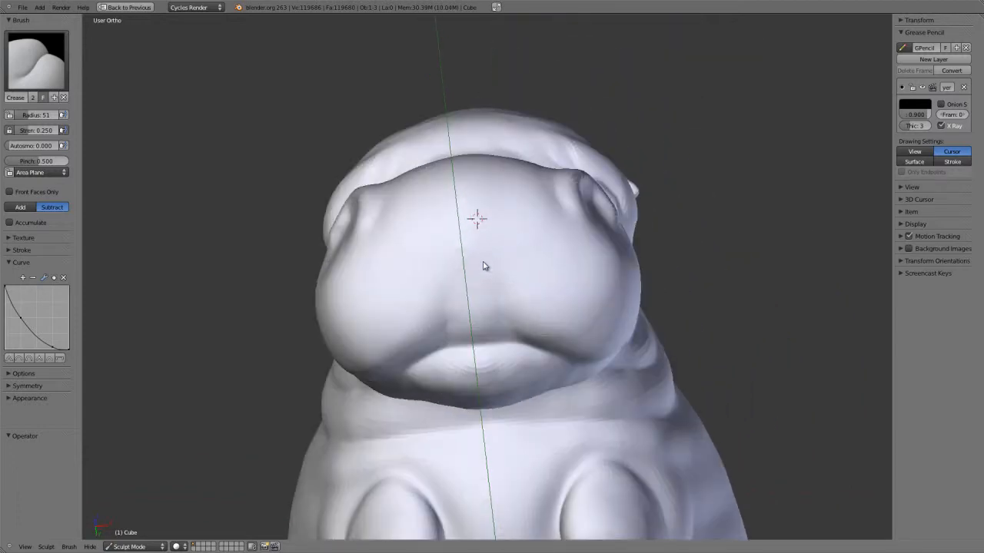
{"action": "scroll", "coordinate": [507, 288], "scroll_direction": "down", "scroll_amount": 6}
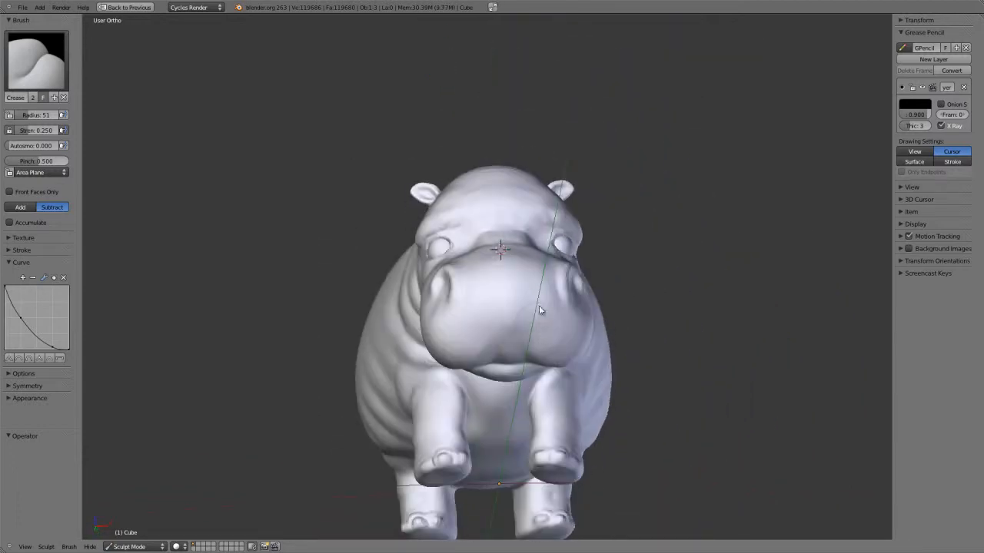
{"action": "mouse_move", "coordinate": [539, 305]}
{"action": "middle_mouse_down"}
{"action": "mouse_move", "coordinate": [472, 356]}
{"action": "mouse_move", "coordinate": [534, 329]}
{"action": "middle_mouse_up"}
{"action": "scroll", "coordinate": [451, 433], "scroll_direction": "up", "scroll_amount": 2}
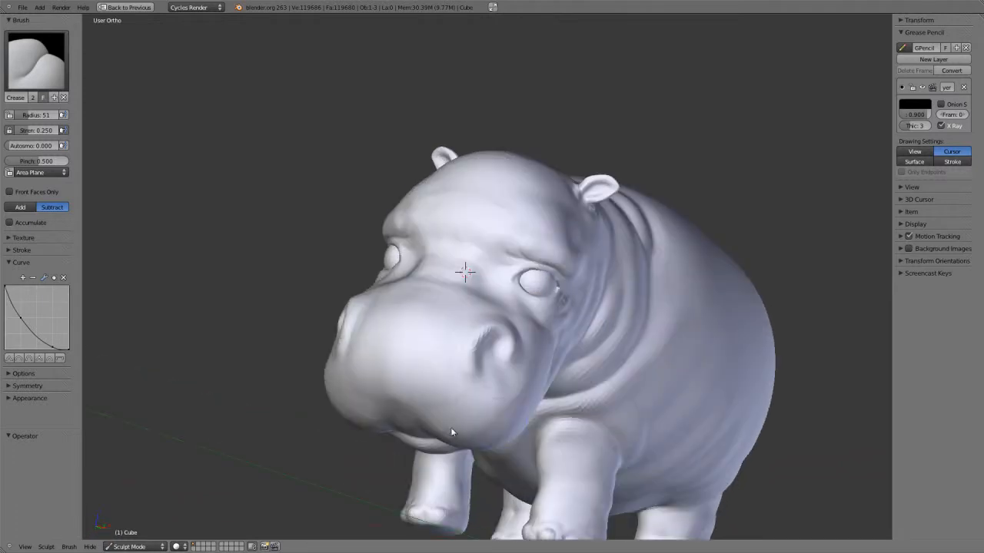
{"action": "key", "text": "shift+f"}
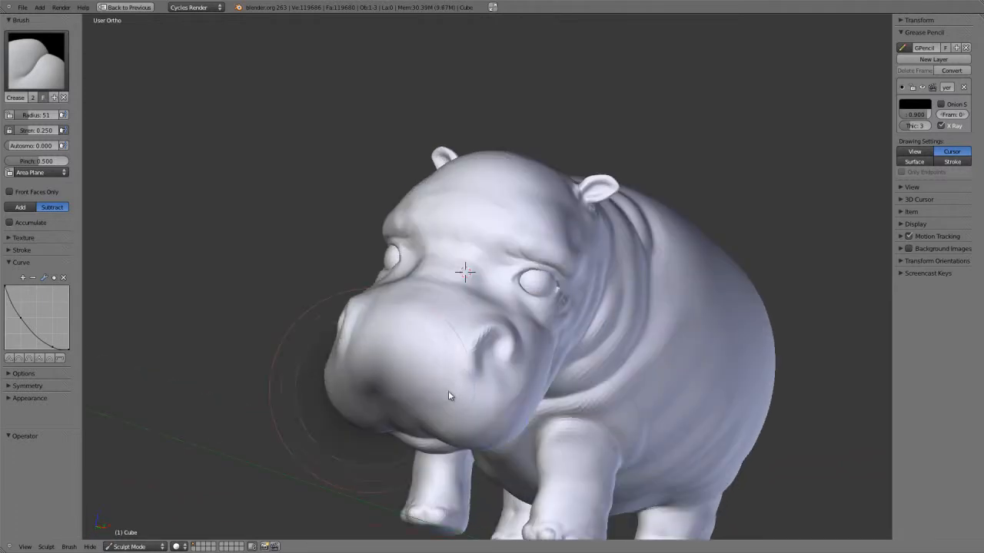
{"action": "left_click", "coordinate": [430, 403]}
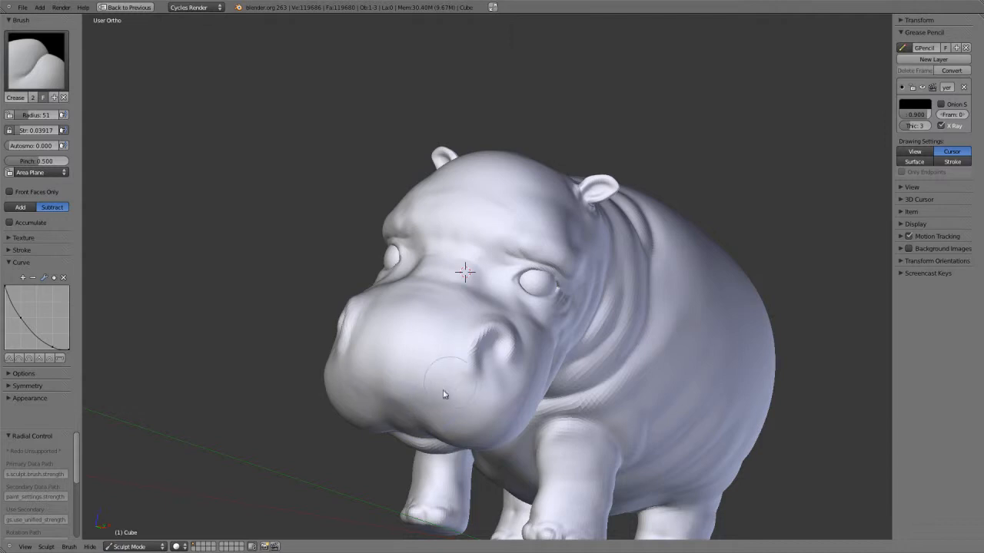
{"action": "middle_click_drag", "start_coordinate": [460, 363], "coordinate": [551, 479]}
{"action": "middle_click_drag", "start_coordinate": [520, 350], "coordinate": [517, 294]}
{"action": "middle_click_drag", "start_coordinate": [517, 293], "coordinate": [580, 403]}
{"action": "key", "text": "KP_1"}
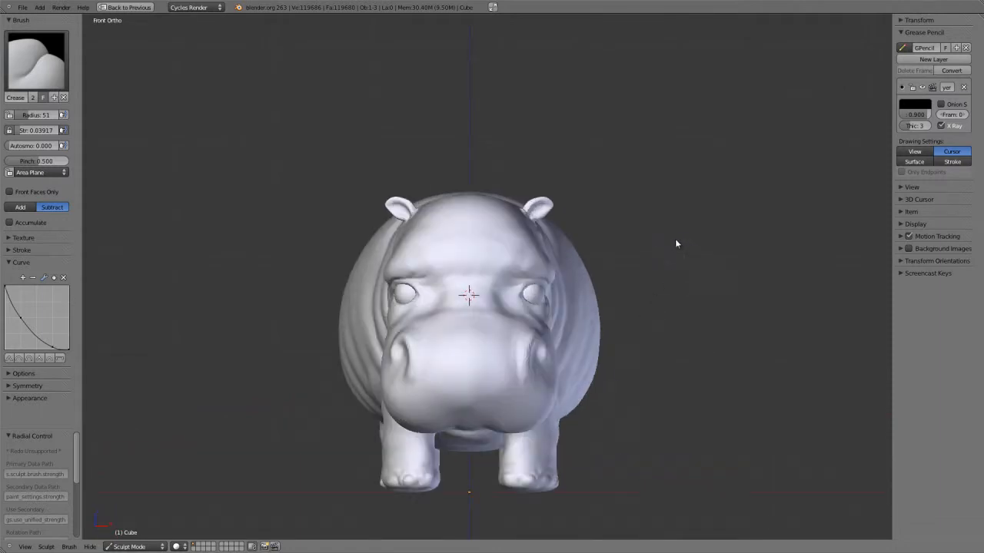
Nudge the outer corner of the hippo's eyelid slightly with the Grab brush at a small radius.
{"action": "middle_click_drag", "start_coordinate": [676, 244], "coordinate": [571, 306]}
{"action": "middle_click_drag", "start_coordinate": [623, 382], "coordinate": [621, 326]}
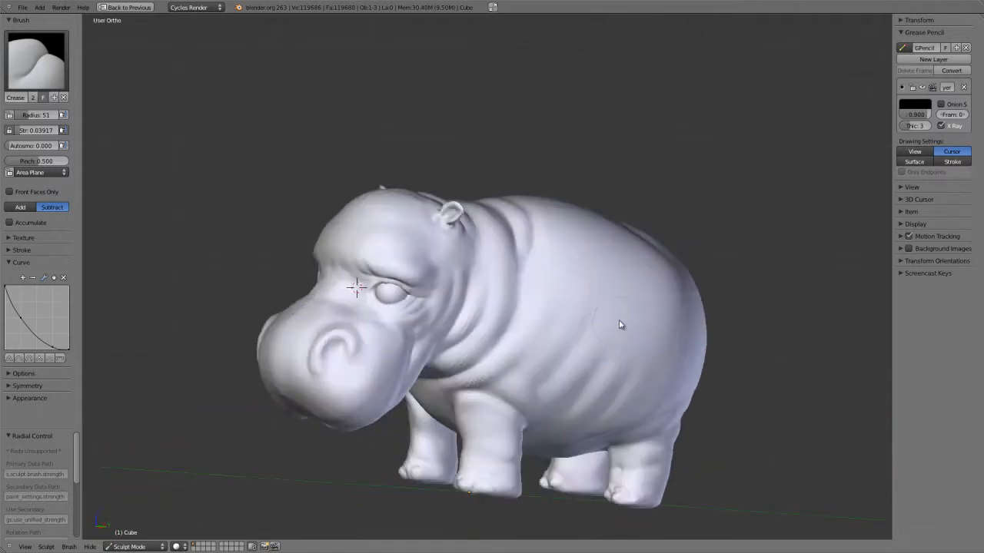
{"action": "middle_click_drag", "start_coordinate": [452, 364], "coordinate": [448, 517], "text": "ctrl"}
{"action": "key", "text": "g"}
{"action": "key", "text": "f"}
{"action": "left_click", "coordinate": [349, 299]}
{"action": "middle_click_drag", "start_coordinate": [349, 299], "coordinate": [425, 244], "text": "shift"}
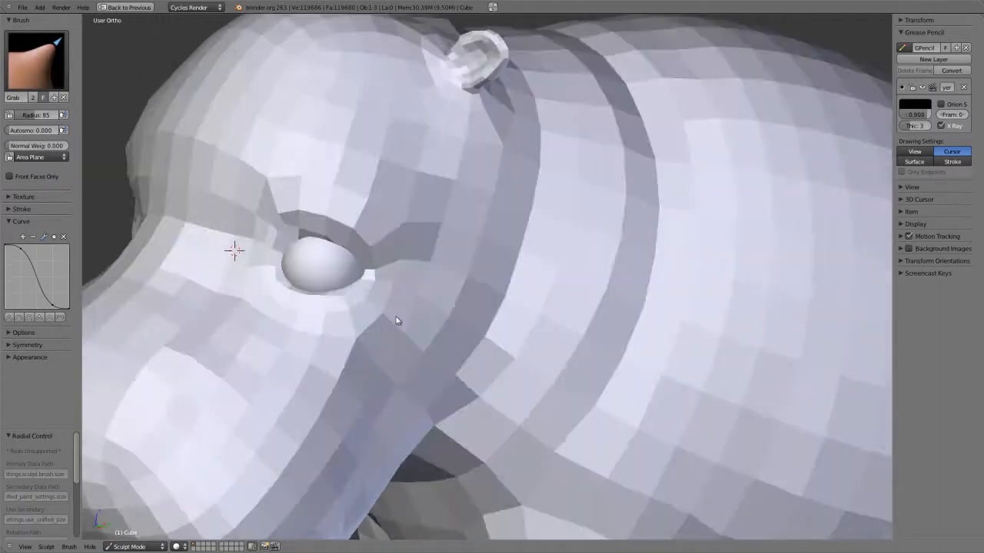
{"action": "middle_click_drag", "start_coordinate": [396, 319], "coordinate": [390, 351], "text": "ctrl"}
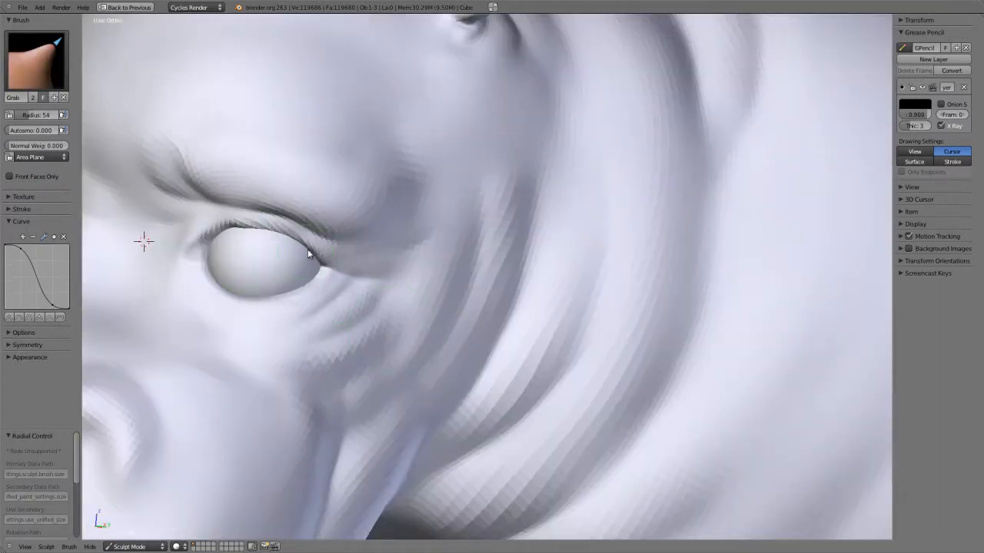
{"action": "key", "text": "f"}
{"action": "left_click", "coordinate": [348, 264]}
{"action": "left_click_drag", "start_coordinate": [338, 268], "coordinate": [341, 271]}
{"action": "middle_click_drag", "start_coordinate": [504, 287], "coordinate": [492, 202], "text": "ctrl"}
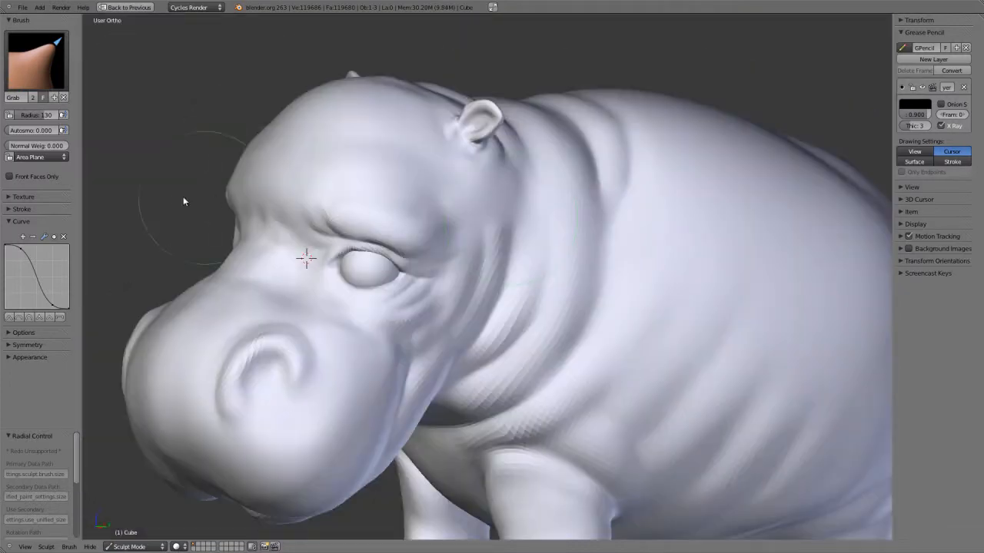
Switch to the Twist brush and set its radius to 200.
{"action": "left_click", "coordinate": [41, 70]}
{"action": "left_click", "coordinate": [177, 222]}
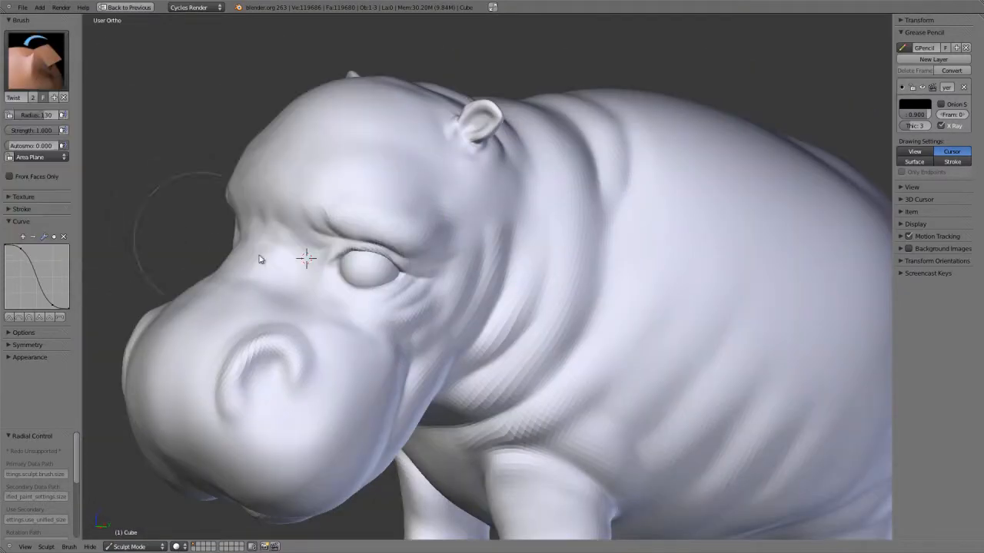
{"action": "key", "text": "f"}
{"action": "left_click", "coordinate": [429, 271]}
Try to twist the area around the eye with the Twist brush at strength 1.000.
{"action": "middle_click_drag", "start_coordinate": [424, 307], "coordinate": [419, 286], "text": "ctrl"}
{"action": "left_click_drag", "start_coordinate": [376, 268], "coordinate": [479, 315]}
{"action": "key", "text": "ctrl+z"}
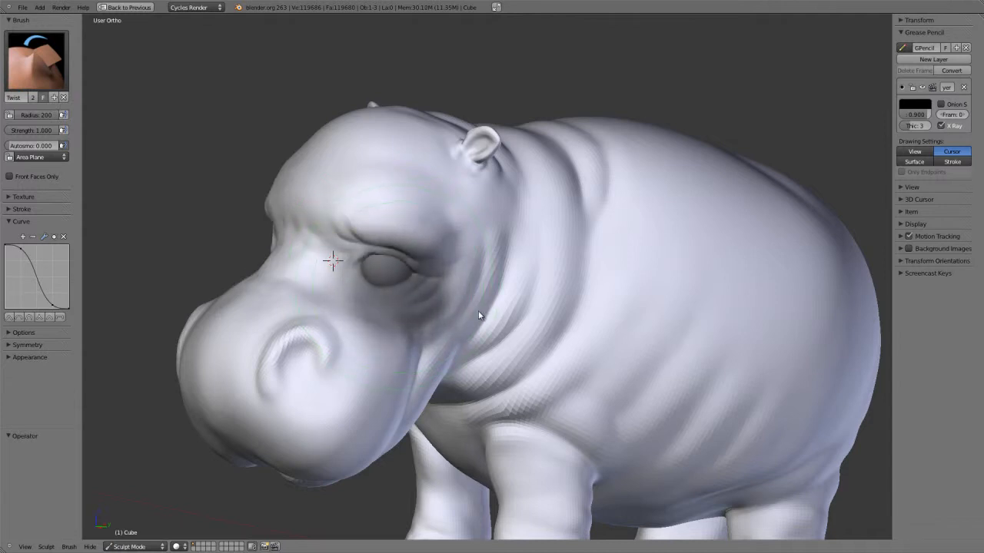
Set the Twist brush's strength to 0.490 and rotate the eye area slightly around the eyeball.
{"action": "left_click", "coordinate": [478, 315]}
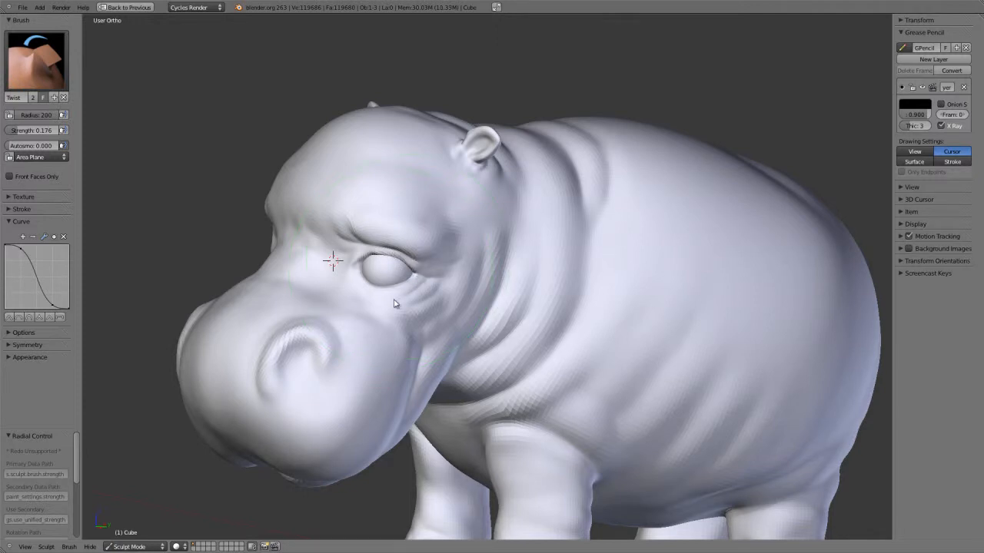
{"action": "key", "text": "shift+f"}
{"action": "left_click", "coordinate": [382, 273]}
{"action": "key", "text": "shift+f"}
{"action": "left_click", "coordinate": [389, 273]}
{"action": "left_click_drag", "start_coordinate": [383, 271], "coordinate": [388, 268]}
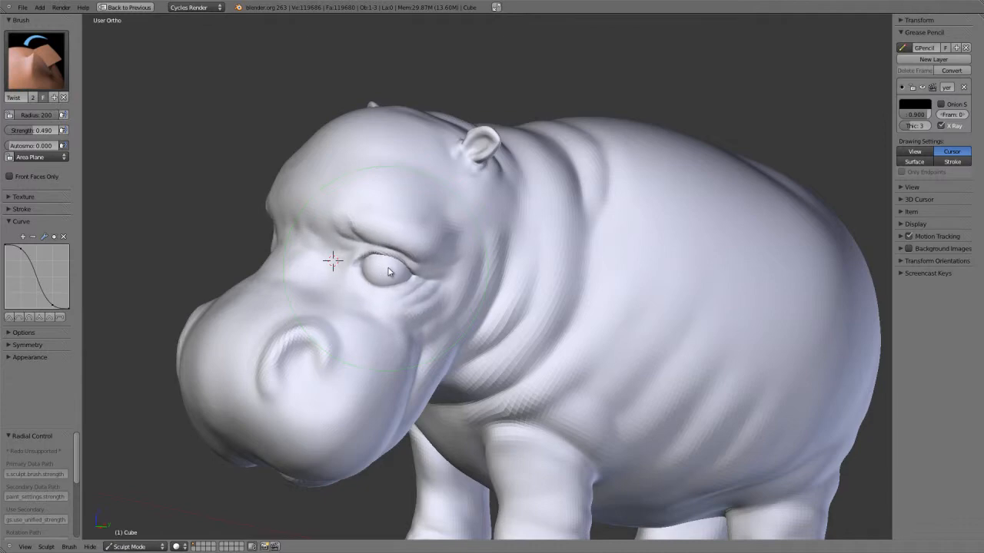
{"action": "middle_click_drag", "start_coordinate": [393, 279], "coordinate": [314, 282]}
{"action": "mouse_move", "coordinate": [283, 275]}
{"action": "left_mouse_down"}
{"action": "mouse_move", "coordinate": [292, 260]}
{"action": "mouse_move", "coordinate": [258, 270]}
{"action": "mouse_move", "coordinate": [331, 259]}
{"action": "mouse_move", "coordinate": [280, 273]}
{"action": "mouse_move", "coordinate": [323, 271]}
{"action": "mouse_move", "coordinate": [295, 268]}
{"action": "mouse_move", "coordinate": [305, 264]}
{"action": "left_mouse_up"}
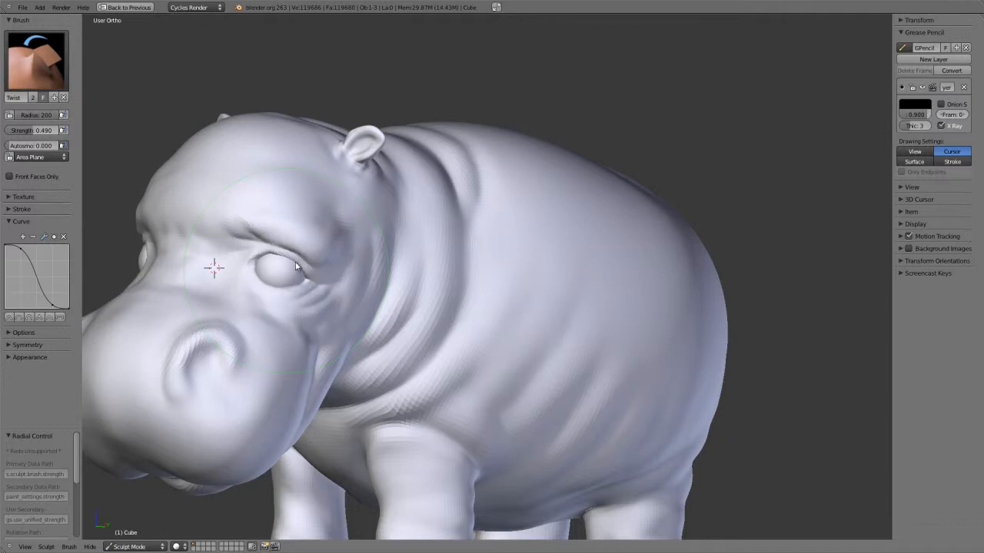
Inspect the slant of the hippo's eyes from the front and in three-quarter view.
{"action": "scroll", "coordinate": [296, 266], "scroll_direction": "down", "scroll_amount": 5}
{"action": "key", "text": "KP_1"}
{"action": "scroll", "coordinate": [453, 424], "scroll_direction": "up", "scroll_amount": 5}
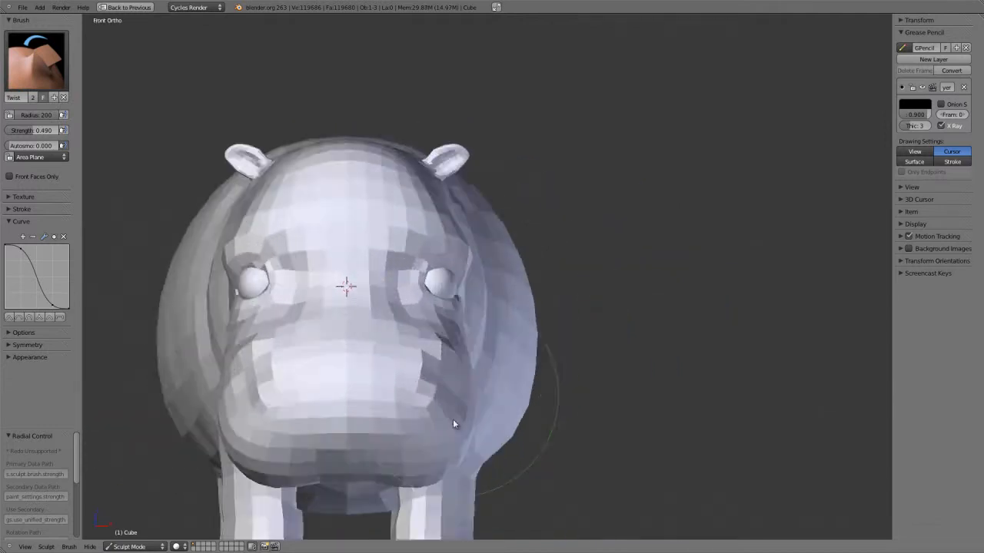
{"action": "scroll", "coordinate": [453, 423], "scroll_direction": "up", "scroll_amount": 1}
{"action": "middle_click_drag", "start_coordinate": [459, 361], "coordinate": [423, 374], "text": "shift"}
{"action": "scroll", "coordinate": [545, 298], "scroll_direction": "down", "scroll_amount": 5}
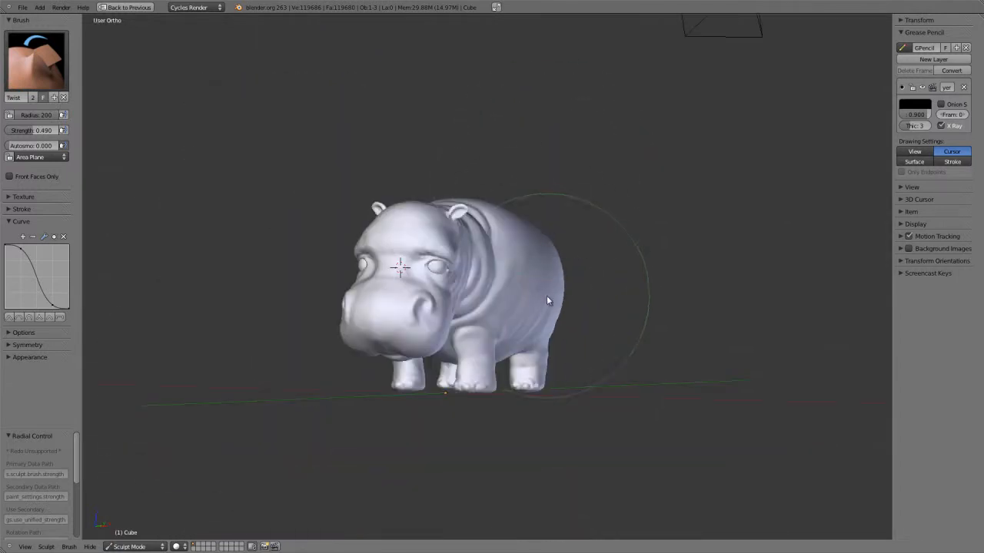
{"action": "middle_click_drag", "start_coordinate": [546, 299], "coordinate": [429, 246]}
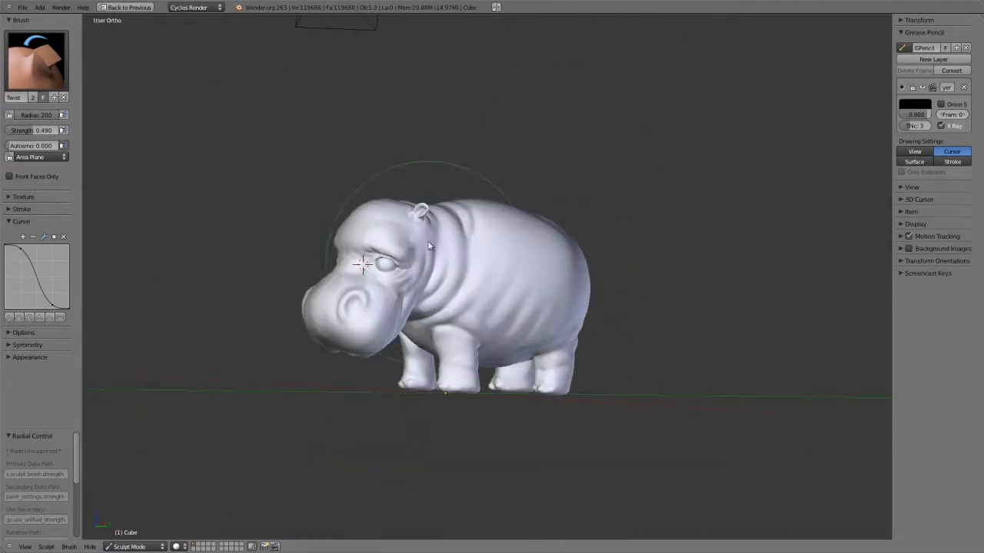
{"action": "key", "text": "KP_1"}
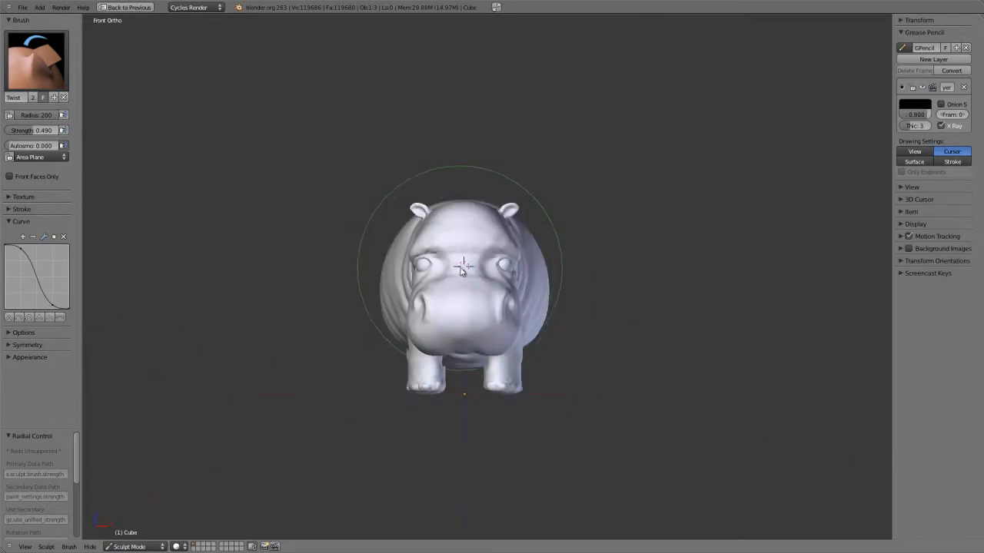
Sketch a Grease Pencil guide line slanting down across one eye in front view, and erase it.
{"action": "scroll", "coordinate": [462, 269], "scroll_direction": "up", "scroll_amount": 3}
{"action": "key", "text": "d"}
{"action": "left_click_drag", "start_coordinate": [498, 249], "coordinate": [525, 265]}
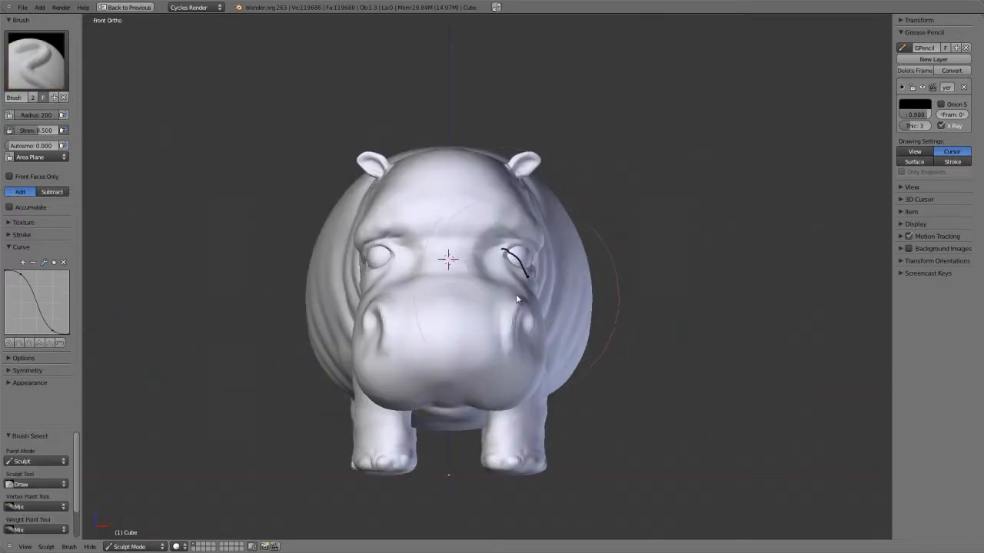
{"action": "key", "text": "d"}
{"action": "right_click_drag", "start_coordinate": [500, 247], "coordinate": [528, 281]}
Pull the inner side of the eye opening toward the nose bridge with the Grab brush at radius 160, checking the side view.
{"action": "mouse_move", "coordinate": [528, 281]}
{"action": "middle_mouse_down"}
{"action": "mouse_move", "coordinate": [488, 291]}
{"action": "mouse_move", "coordinate": [478, 312]}
{"action": "middle_mouse_up"}
{"action": "mouse_move", "coordinate": [478, 312]}
{"action": "middle_mouse_down", "text": "ctrl"}
{"action": "mouse_move", "coordinate": [475, 392]}
{"action": "mouse_move", "coordinate": [424, 264]}
{"action": "middle_mouse_up", "text": "ctrl"}
{"action": "key", "text": "g"}
{"action": "key", "text": "f"}
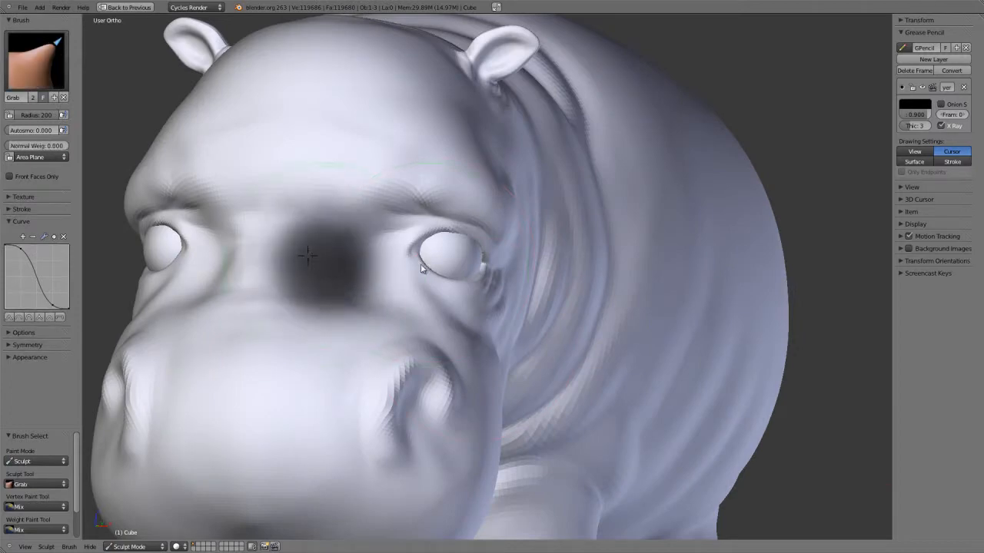
{"action": "left_click", "coordinate": [421, 263]}
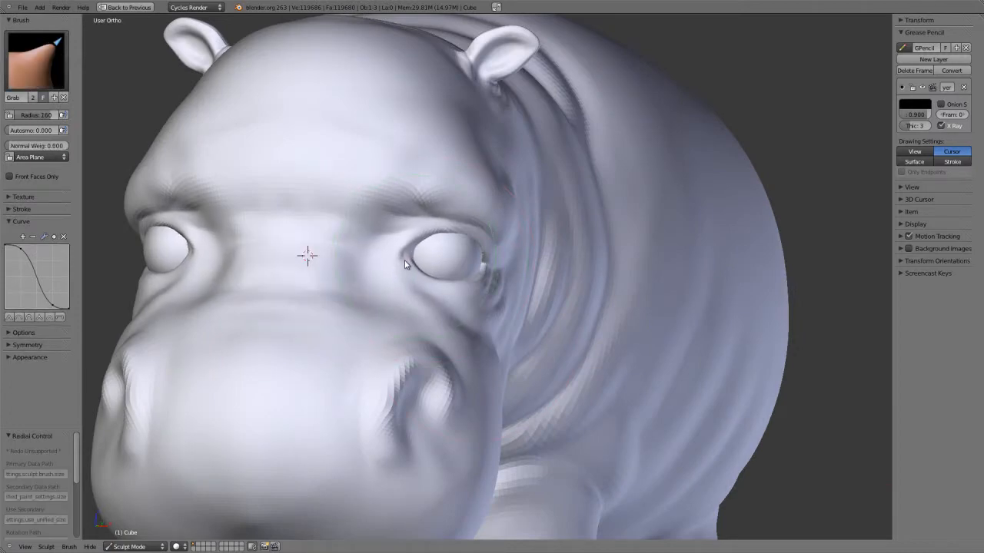
{"action": "middle_click_drag", "start_coordinate": [411, 262], "coordinate": [705, 338]}
{"action": "key", "text": "KP_3"}
{"action": "middle_click_drag", "start_coordinate": [384, 249], "coordinate": [399, 269], "text": "shift"}
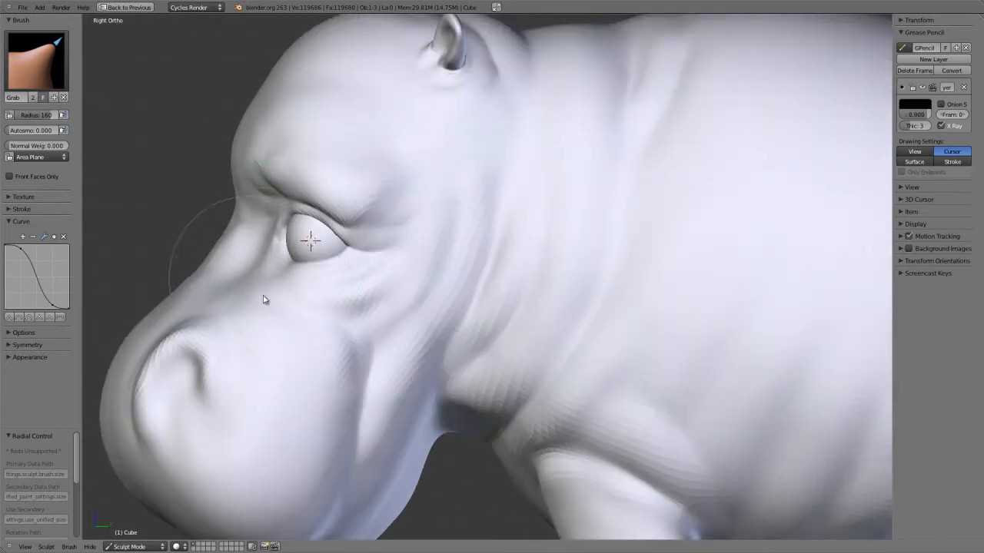
Build up the skin between the inner eye corner and the brow with the Clay brush at strength 0.710 and radius 89.
{"action": "mouse_move", "coordinate": [367, 289]}
{"action": "middle_mouse_down"}
{"action": "mouse_move", "coordinate": [463, 290]}
{"action": "mouse_move", "coordinate": [441, 330]}
{"action": "middle_mouse_up"}
{"action": "scroll", "coordinate": [463, 290], "scroll_direction": "up", "scroll_amount": 2}
{"action": "key", "text": "d"}
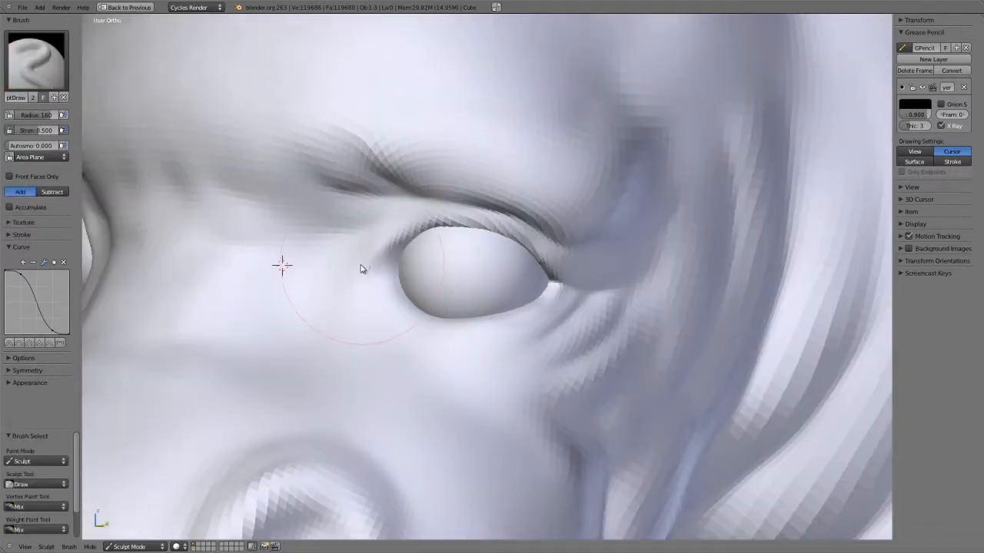
{"action": "key", "text": "c"}
{"action": "key", "text": "f"}
{"action": "left_click", "coordinate": [346, 270]}
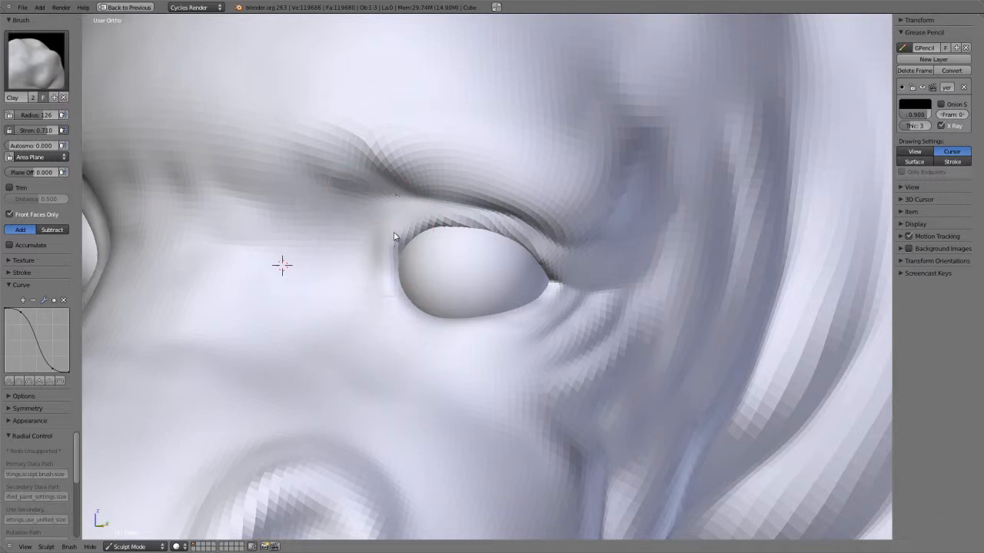
{"action": "key", "text": "f"}
{"action": "left_click", "coordinate": [372, 230]}
{"action": "mouse_move", "coordinate": [402, 206]}
{"action": "left_mouse_down"}
{"action": "mouse_move", "coordinate": [365, 243]}
{"action": "mouse_move", "coordinate": [374, 218]}
{"action": "left_mouse_up"}
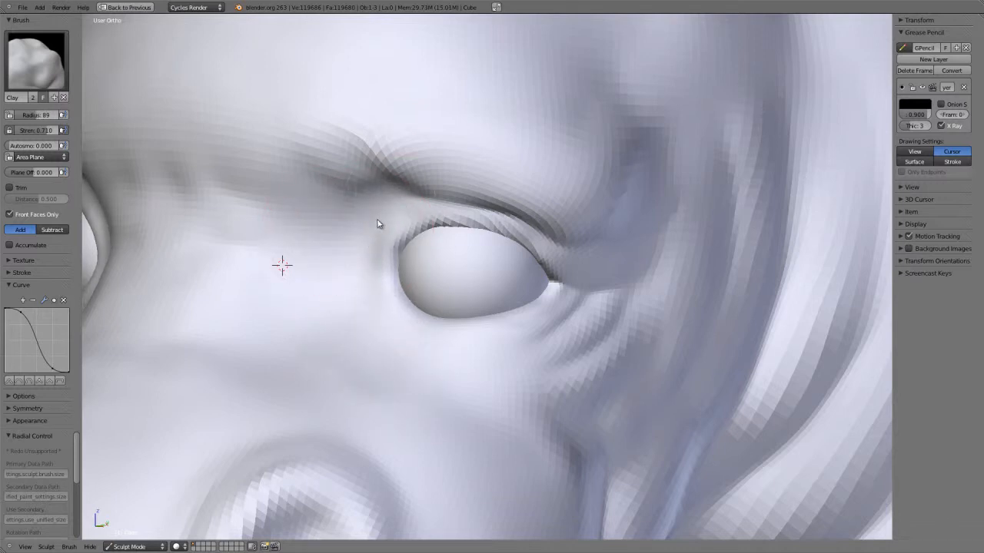
Set the Clay brush's strength to 0.320 and its radius to 63 for finer work around the inner eye corner.
{"action": "key", "text": "shift+f"}
{"action": "left_click", "coordinate": [425, 241]}
{"action": "mouse_move", "coordinate": [424, 242]}
{"action": "middle_mouse_down"}
{"action": "mouse_move", "coordinate": [531, 207]}
{"action": "mouse_move", "coordinate": [661, 288]}
{"action": "middle_mouse_up"}
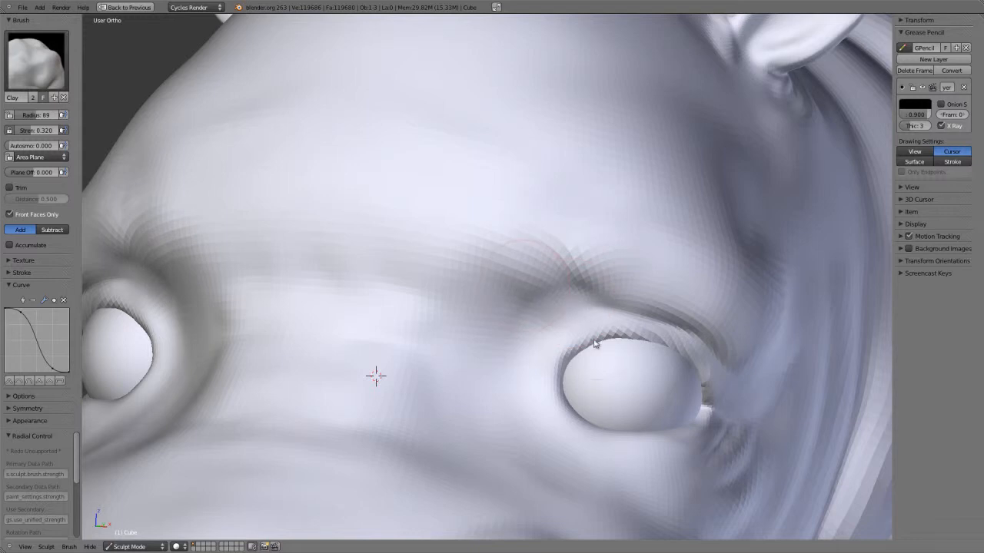
{"action": "middle_click_drag", "start_coordinate": [594, 343], "coordinate": [518, 256]}
{"action": "key", "text": "f"}
{"action": "left_click", "coordinate": [531, 286]}
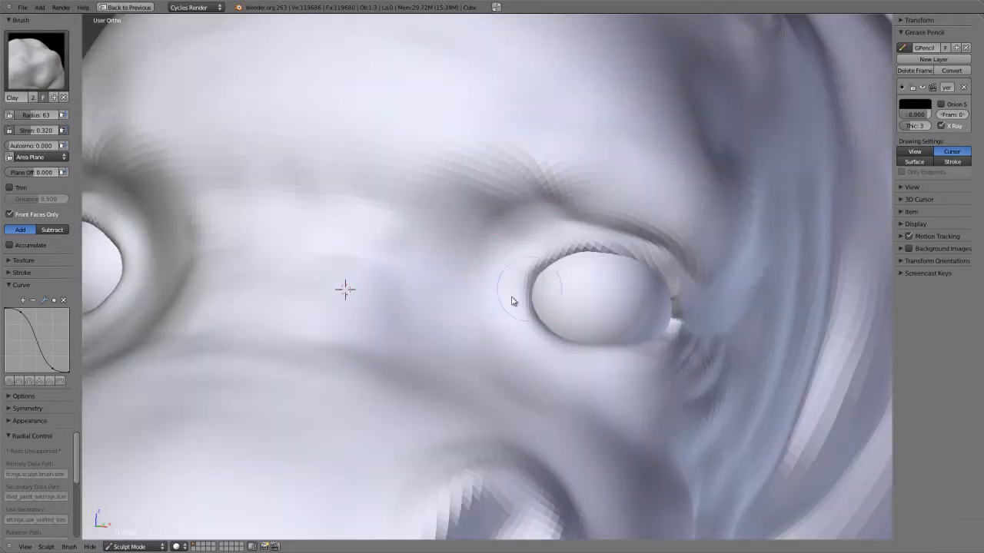
Reshape the inner corner of the eyelid with the Grab brush at radius 76 and check the face from the front.
{"action": "key", "text": "g"}
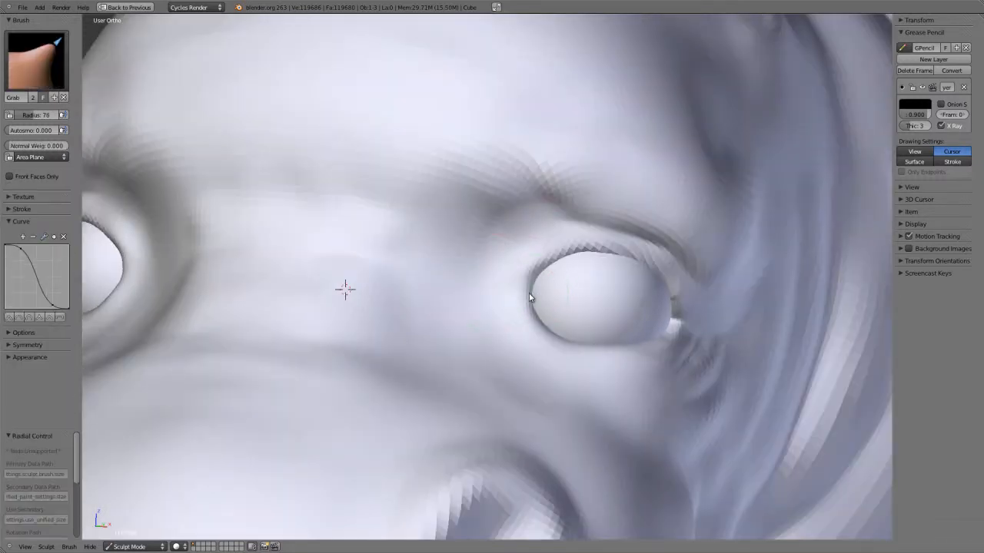
{"action": "mouse_move", "coordinate": [530, 298]}
{"action": "left_mouse_down"}
{"action": "mouse_move", "coordinate": [520, 293]}
{"action": "mouse_move", "coordinate": [545, 276]}
{"action": "left_mouse_up"}
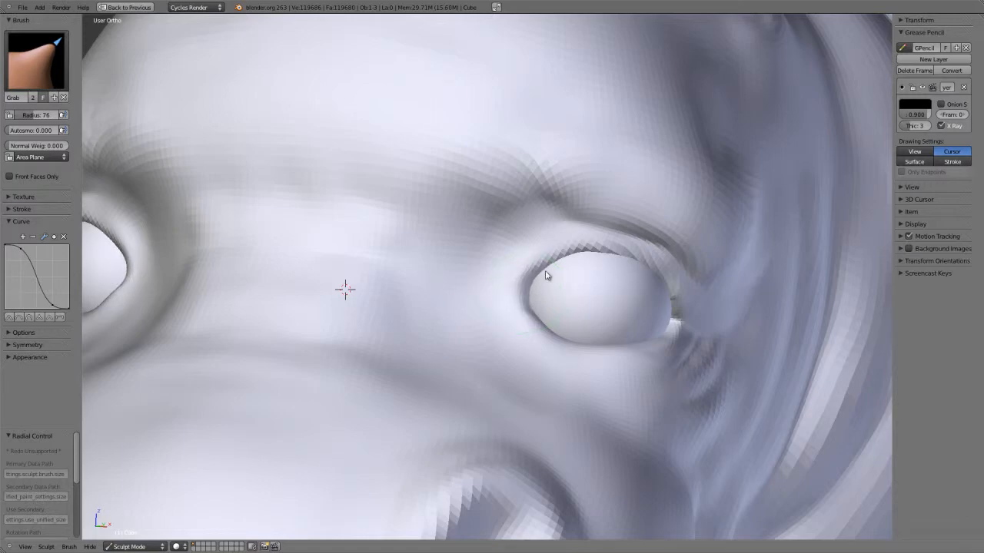
{"action": "scroll", "coordinate": [563, 312], "scroll_direction": "down", "scroll_amount": 8}
{"action": "key", "text": "KP_1"}
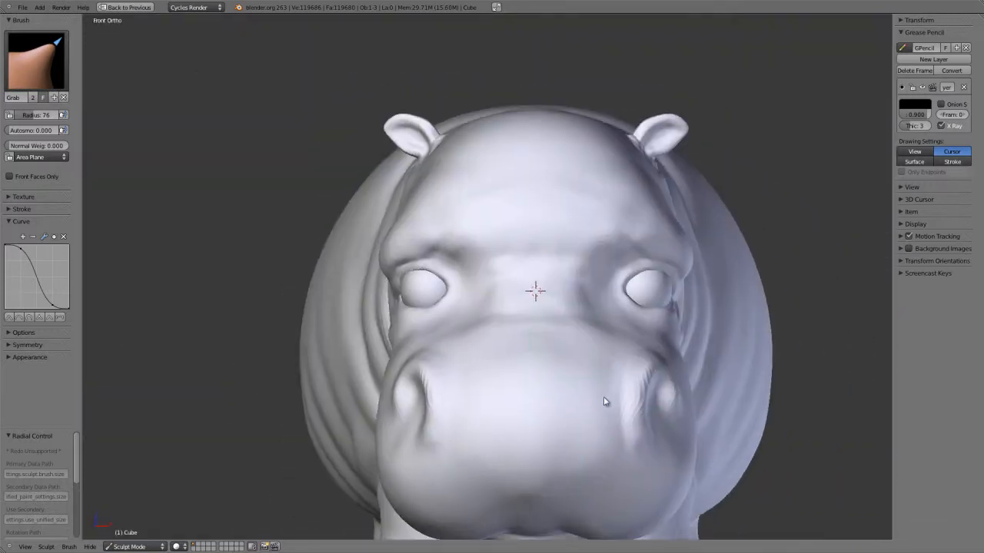
Examine the eye and its inner corner up close from several angles.
{"action": "scroll", "coordinate": [629, 248], "scroll_direction": "down", "scroll_amount": 2}
{"action": "middle_click_drag", "start_coordinate": [629, 248], "coordinate": [604, 271]}
{"action": "scroll", "coordinate": [603, 307], "scroll_direction": "up", "scroll_amount": 11}
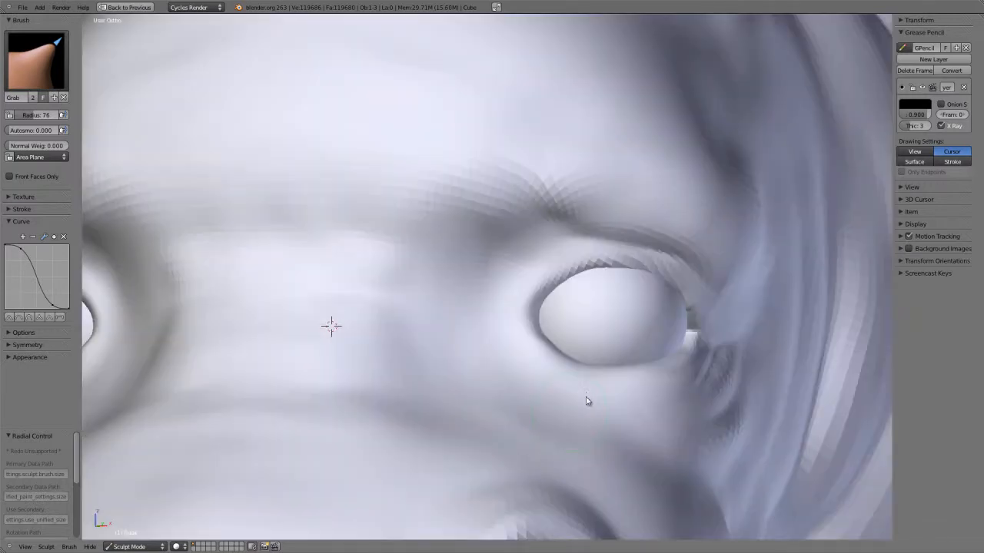
{"action": "middle_click_drag", "start_coordinate": [586, 400], "coordinate": [494, 336], "text": "shift"}
{"action": "scroll", "coordinate": [467, 244], "scroll_direction": "down", "scroll_amount": 1}
{"action": "scroll", "coordinate": [438, 229], "scroll_direction": "up", "scroll_amount": 1}
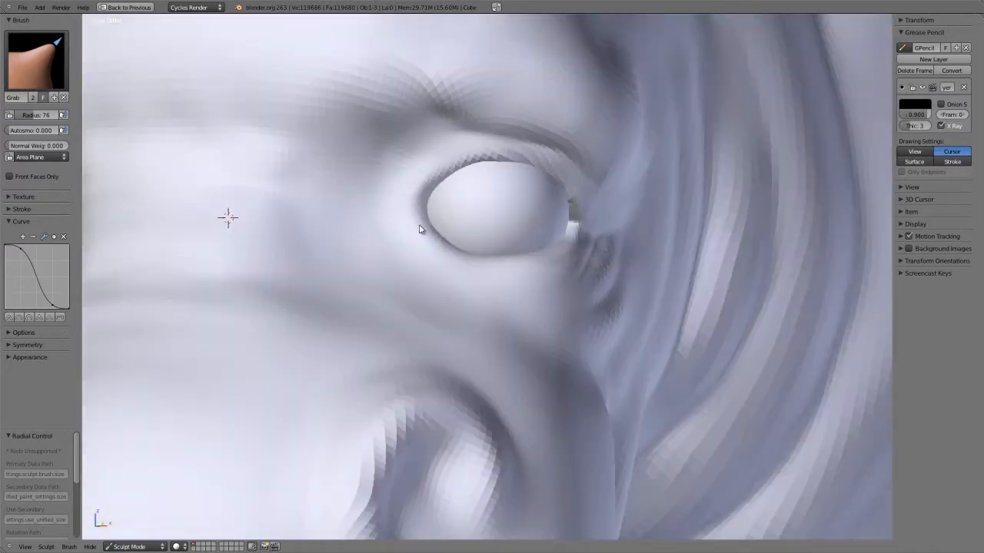
{"action": "scroll", "coordinate": [486, 289], "scroll_direction": "down", "scroll_amount": 3}
{"action": "middle_click_drag", "start_coordinate": [486, 289], "coordinate": [407, 275]}
Try to pull the upper eyelid's inner edge down toward the nose with the Grab brush at radius 59.
{"action": "mouse_move", "coordinate": [482, 261]}
{"action": "middle_mouse_down", "text": "shift"}
{"action": "mouse_move", "coordinate": [589, 250]}
{"action": "mouse_move", "coordinate": [544, 373]}
{"action": "middle_mouse_up", "text": "shift"}
{"action": "scroll", "coordinate": [573, 308], "scroll_direction": "up", "scroll_amount": 5}
{"action": "scroll", "coordinate": [544, 373], "scroll_direction": "up", "scroll_amount": 2}
{"action": "left_click_drag", "start_coordinate": [470, 222], "coordinate": [441, 257]}
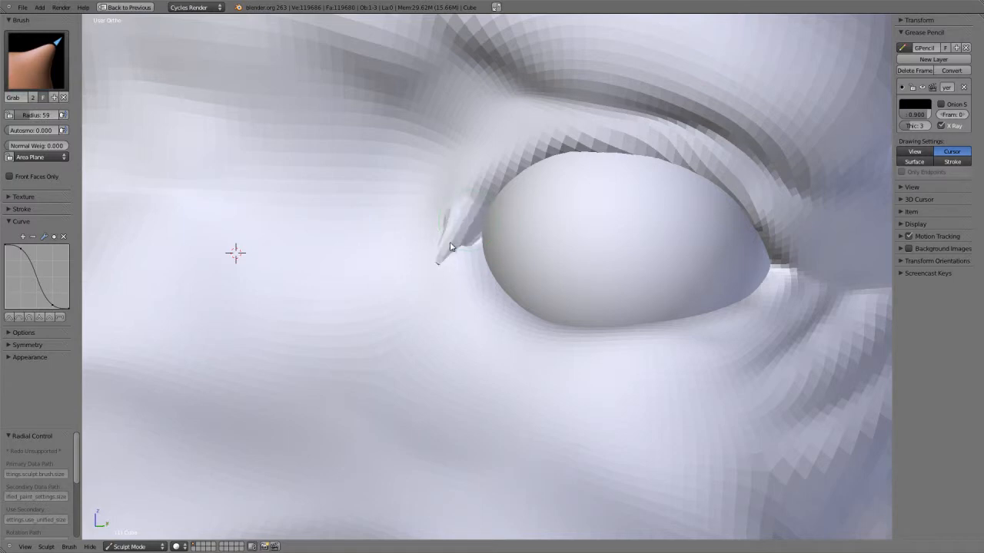
{"action": "key", "text": "ctrl+z"}
Shape the inner corner of the eye with the Clay brush at radius 59 and strength 0.493.
{"action": "key", "text": "c"}
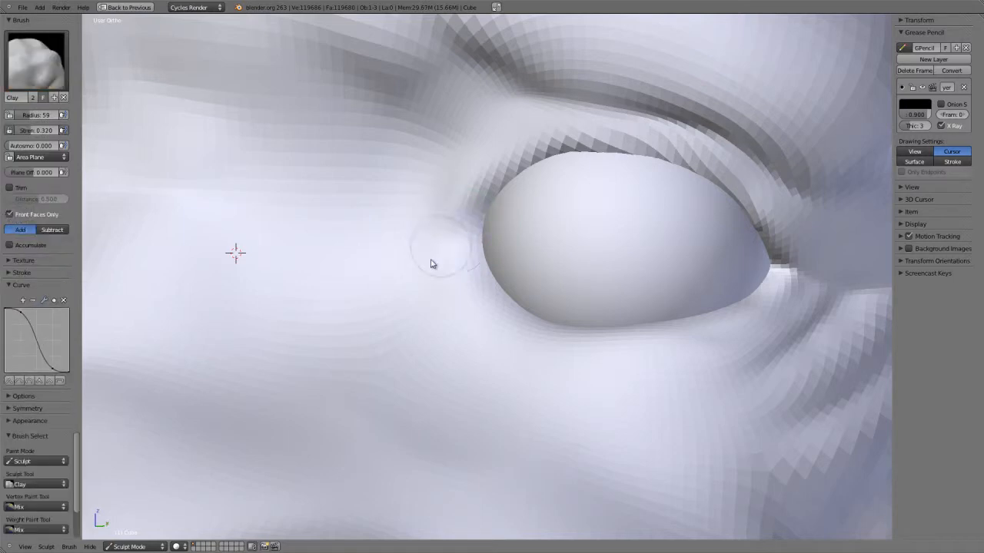
{"action": "key", "text": "shift+f"}
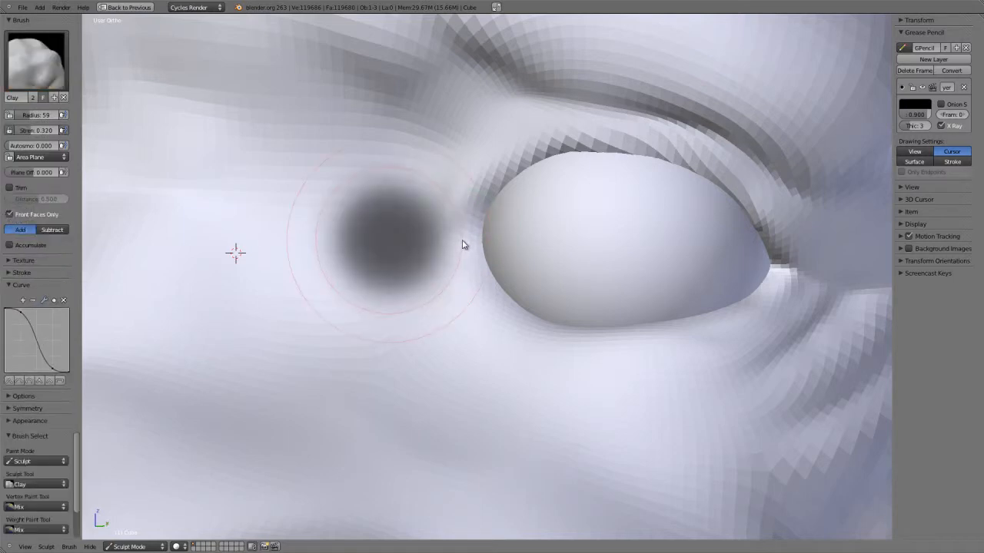
{"action": "left_click", "coordinate": [462, 243]}
{"action": "mouse_move", "coordinate": [435, 266]}
{"action": "left_mouse_down"}
{"action": "mouse_move", "coordinate": [463, 246]}
{"action": "mouse_move", "coordinate": [461, 268]}
{"action": "mouse_move", "coordinate": [500, 282]}
{"action": "mouse_move", "coordinate": [461, 270]}
{"action": "mouse_move", "coordinate": [482, 223]}
{"action": "mouse_move", "coordinate": [476, 259]}
{"action": "mouse_move", "coordinate": [497, 277]}
{"action": "mouse_move", "coordinate": [459, 272]}
{"action": "mouse_move", "coordinate": [455, 256]}
{"action": "mouse_move", "coordinate": [463, 267]}
{"action": "left_mouse_up"}
Build up the lower eyelid's rim toward and around the inner eye corner with the Clay brush.
{"action": "scroll", "coordinate": [507, 300], "scroll_direction": "down", "scroll_amount": 4}
{"action": "mouse_move", "coordinate": [522, 305]}
{"action": "middle_mouse_down"}
{"action": "mouse_move", "coordinate": [647, 309]}
{"action": "mouse_move", "coordinate": [474, 395]}
{"action": "middle_mouse_up"}
{"action": "scroll", "coordinate": [647, 309], "scroll_direction": "up", "scroll_amount": 2}
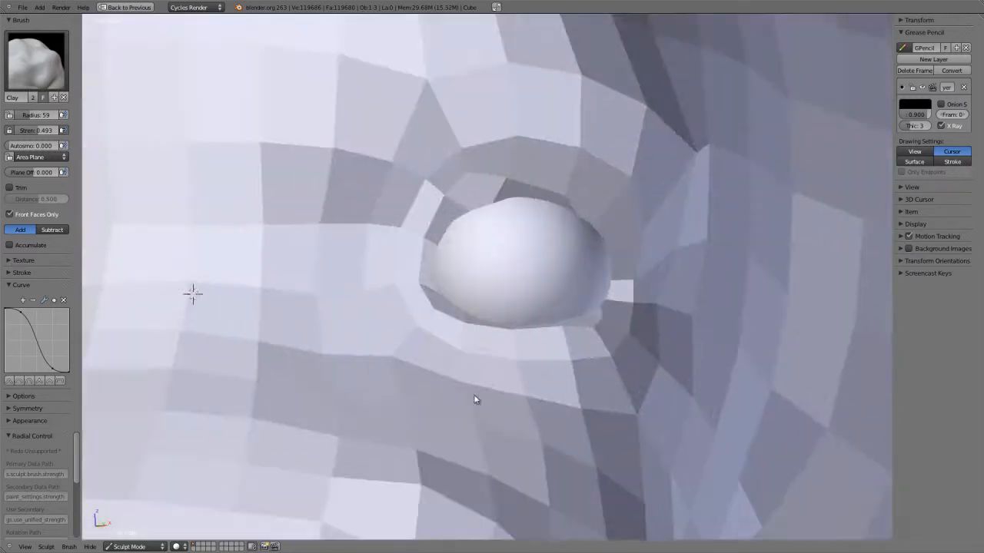
{"action": "scroll", "coordinate": [473, 399], "scroll_direction": "up", "scroll_amount": 2}
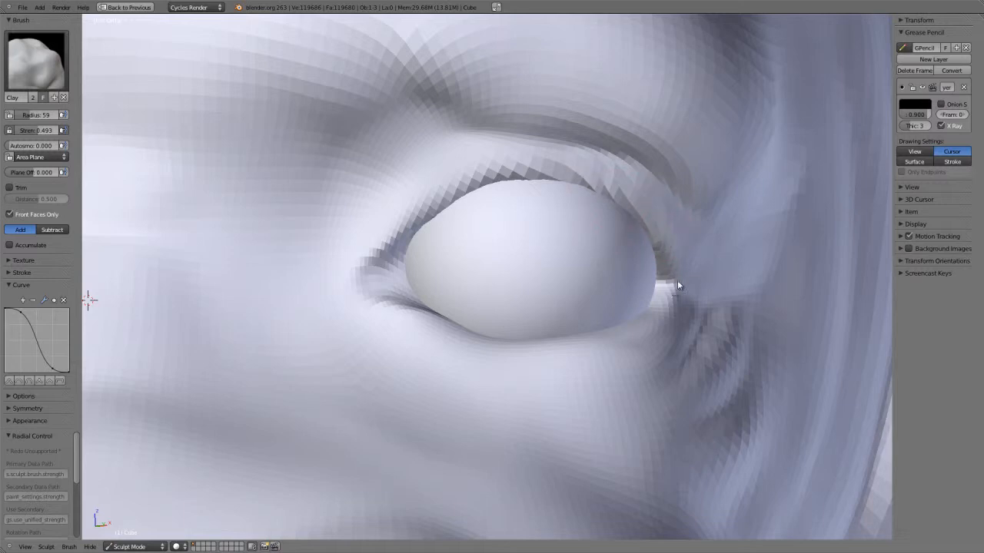
{"action": "mouse_move", "coordinate": [537, 349]}
{"action": "left_mouse_down"}
{"action": "mouse_move", "coordinate": [459, 333]}
{"action": "mouse_move", "coordinate": [426, 314]}
{"action": "mouse_move", "coordinate": [521, 345]}
{"action": "left_mouse_up"}
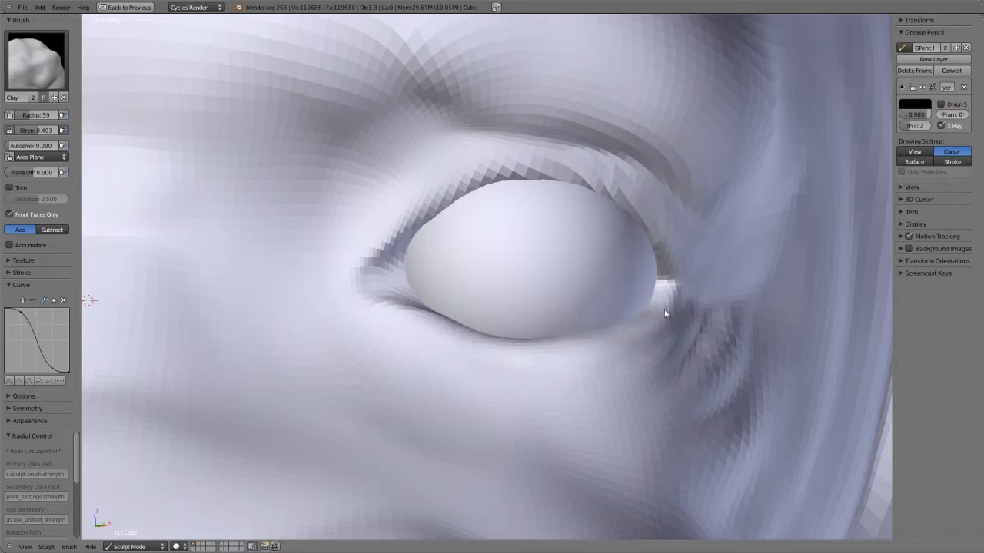
{"action": "mouse_move", "coordinate": [461, 348]}
{"action": "left_mouse_down"}
{"action": "mouse_move", "coordinate": [402, 316]}
{"action": "mouse_move", "coordinate": [356, 272]}
{"action": "mouse_move", "coordinate": [398, 279]}
{"action": "left_mouse_up"}
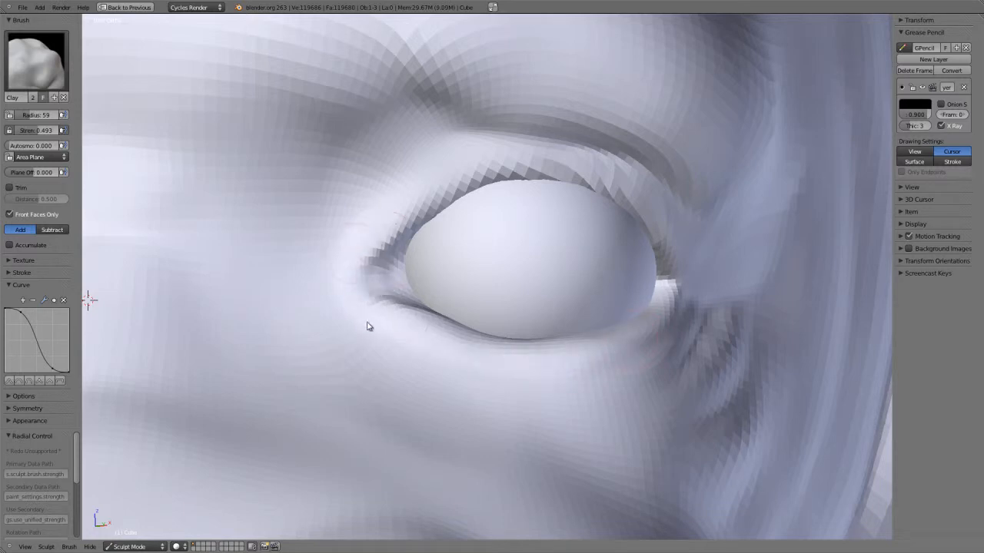
Set the Clay brush's radius to 75 and stroke around the inner side of the eye from the brow crease down to the cheek.
{"action": "key", "text": "f"}
{"action": "left_click", "coordinate": [394, 208]}
{"action": "mouse_move", "coordinate": [422, 131]}
{"action": "left_mouse_down"}
{"action": "mouse_move", "coordinate": [367, 178]}
{"action": "mouse_move", "coordinate": [326, 250]}
{"action": "mouse_move", "coordinate": [321, 283]}
{"action": "left_mouse_up"}
{"action": "left_click_drag", "start_coordinate": [432, 123], "coordinate": [328, 366]}
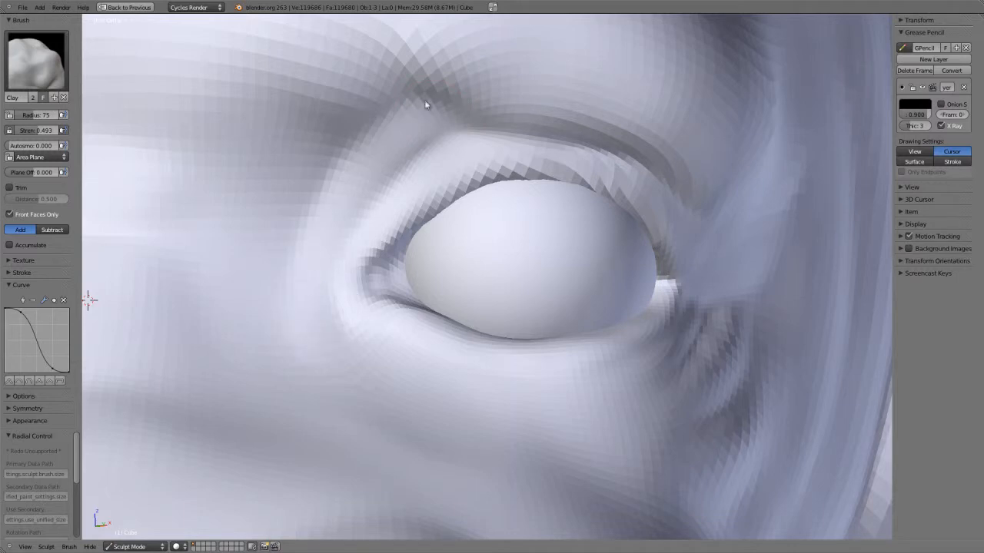
Build up the area between the brow crease and the inner eye corner with the Clay brush at radius 75.
{"action": "mouse_move", "coordinate": [425, 104]}
{"action": "left_mouse_down"}
{"action": "mouse_move", "coordinate": [347, 195]}
{"action": "mouse_move", "coordinate": [311, 261]}
{"action": "left_mouse_up"}
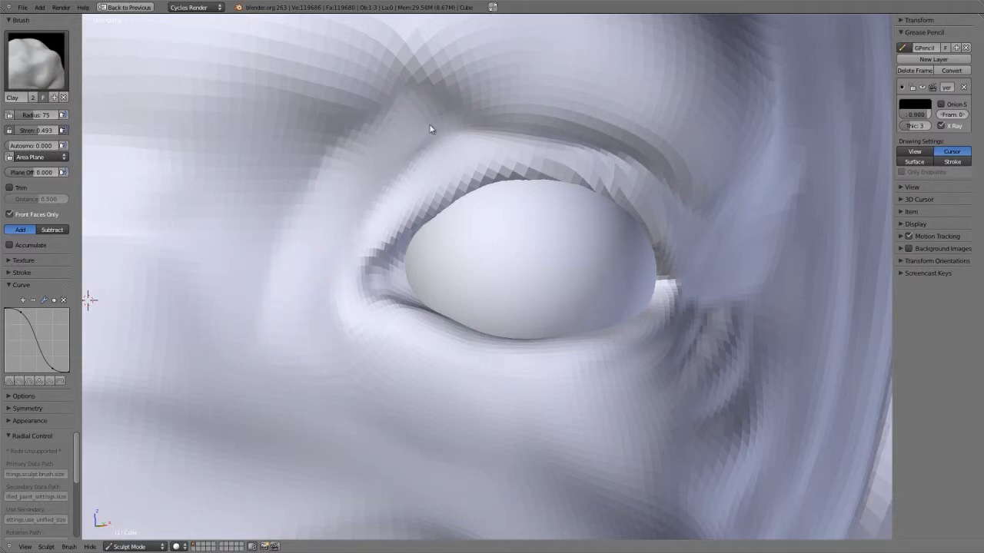
{"action": "left_click_drag", "start_coordinate": [429, 129], "coordinate": [393, 191]}
Shape the brow crease's inner end with the Crease brush at radius 64 and the Clay brush at radius 117.
{"action": "middle_click_drag", "start_coordinate": [456, 176], "coordinate": [465, 223], "text": "shift"}
{"action": "key", "text": "shift+c"}
{"action": "key", "text": "f"}
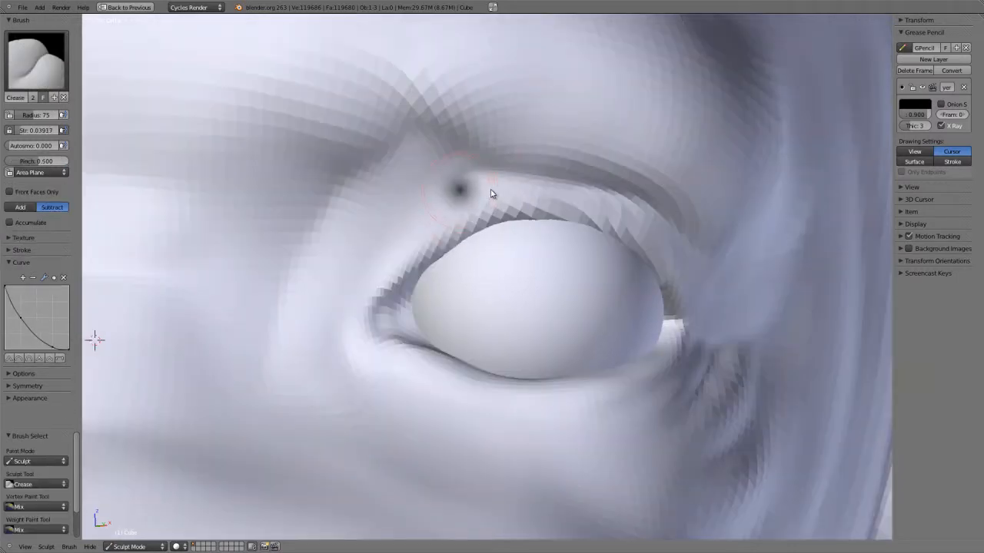
{"action": "left_click", "coordinate": [566, 181]}
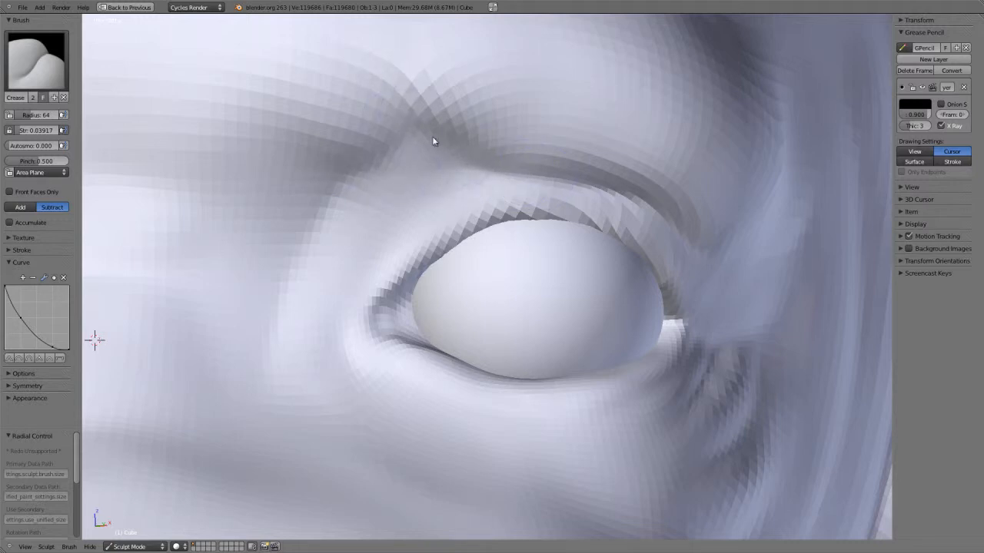
{"action": "key", "text": "c"}
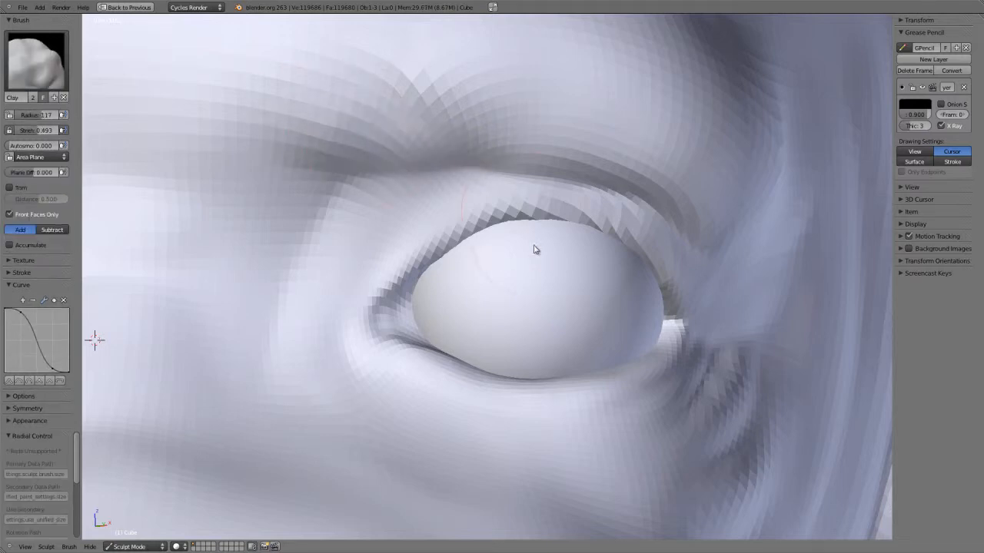
{"action": "middle_click_drag", "start_coordinate": [519, 277], "coordinate": [552, 174], "text": "ctrl"}
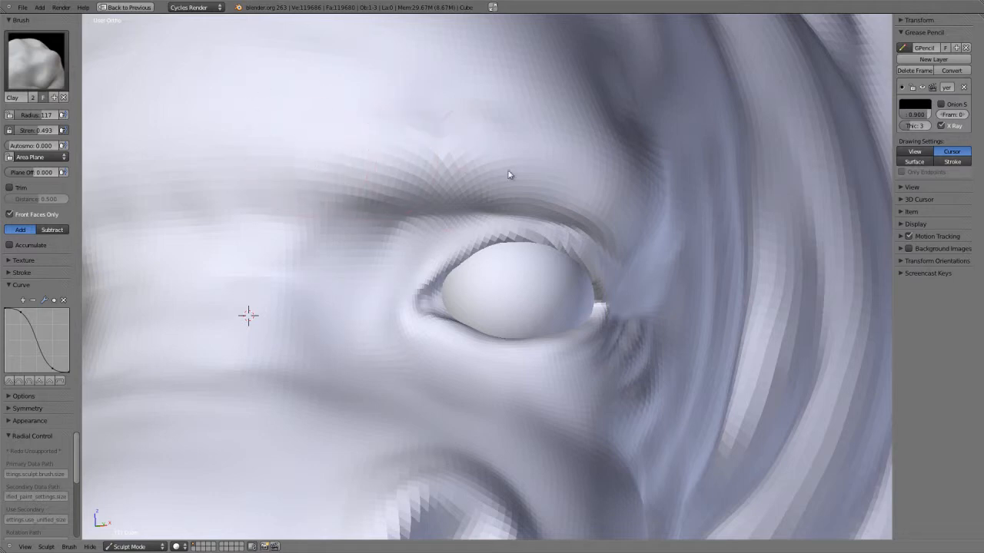
{"action": "scroll", "coordinate": [497, 219], "scroll_direction": "up", "scroll_amount": 2}
Deepen the brow fold from above the inner eye corner toward the nose bridge with the Crease brush at radius 100.
{"action": "key", "text": "shift+c"}
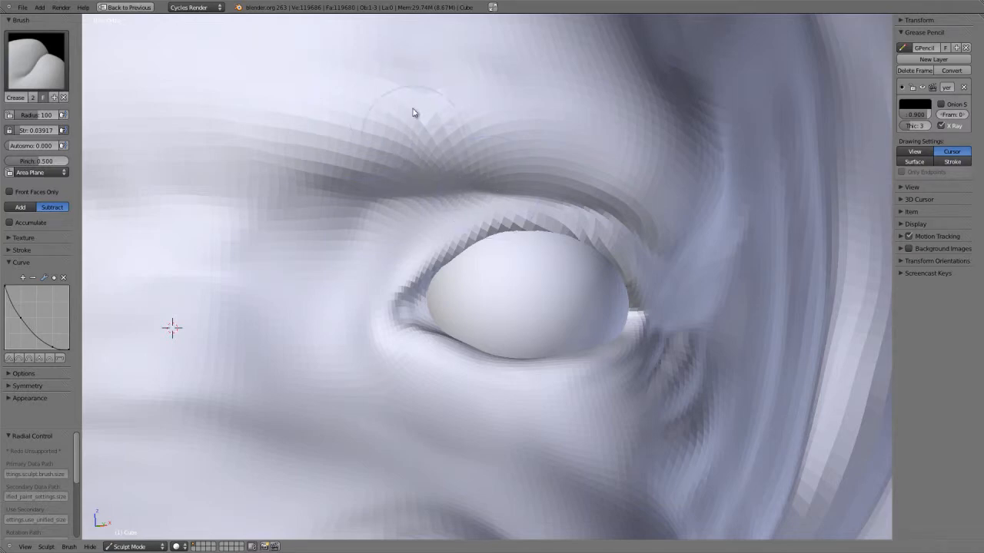
{"action": "scroll", "coordinate": [504, 324], "scroll_direction": "down", "scroll_amount": 7}
{"action": "middle_click_drag", "start_coordinate": [505, 266], "coordinate": [591, 294]}
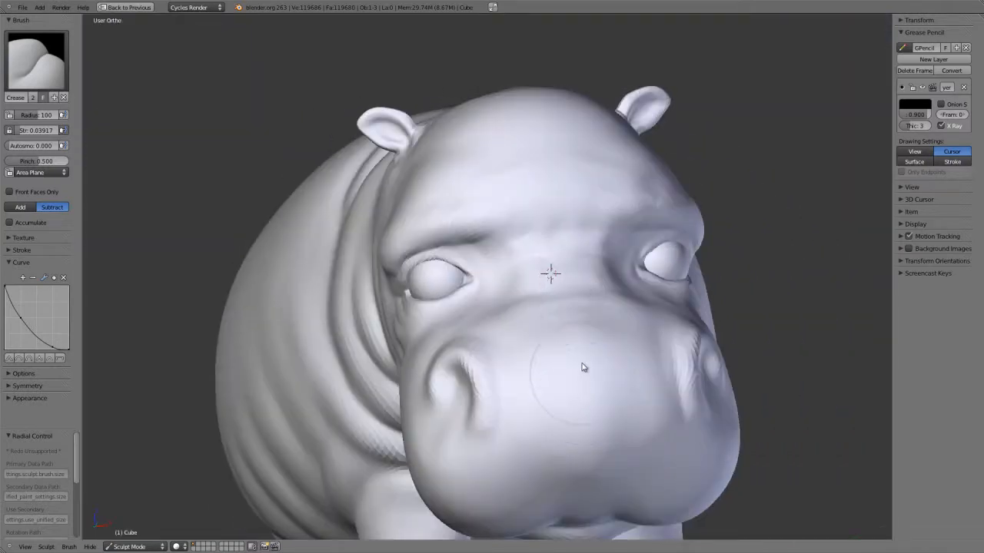
{"action": "middle_click_drag", "start_coordinate": [529, 348], "coordinate": [657, 261]}
{"action": "scroll", "coordinate": [494, 284], "scroll_direction": "up", "scroll_amount": 4}
{"action": "scroll", "coordinate": [485, 343], "scroll_direction": "up", "scroll_amount": 3}
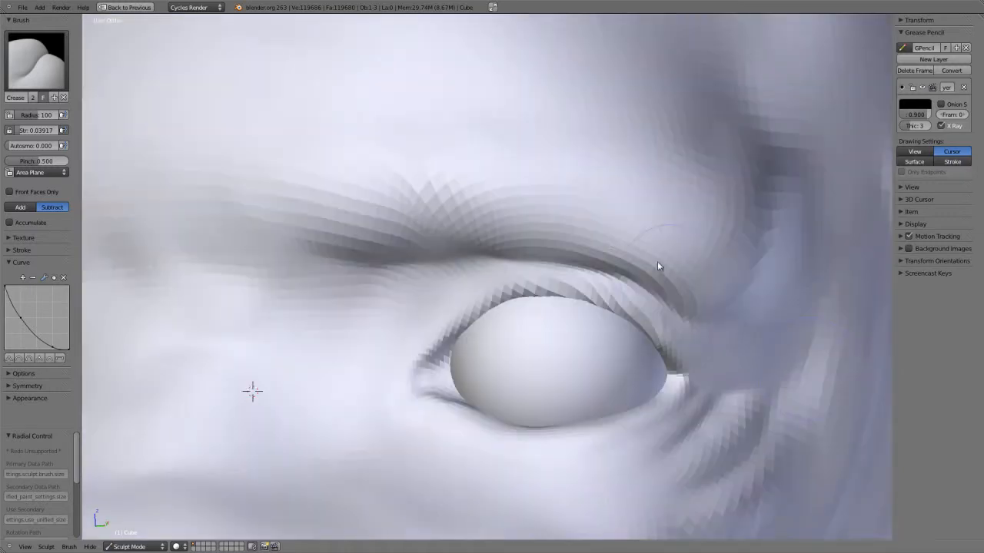
Try to carve the short wrinkle rising from the brow fold with the Crease brush at radius 74.
{"action": "key", "text": "f"}
{"action": "left_click", "coordinate": [483, 263]}
{"action": "left_click_drag", "start_coordinate": [401, 175], "coordinate": [432, 213]}
{"action": "key", "text": "ctrl+z"}
{"action": "left_click_drag", "start_coordinate": [395, 171], "coordinate": [425, 214]}
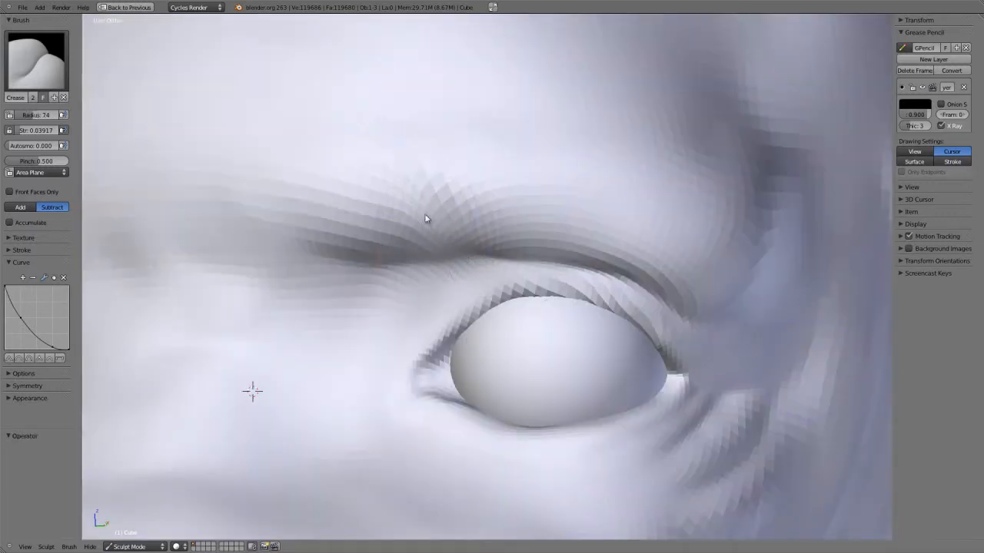
{"action": "key", "text": "ctrl+z"}
Build up the brow around the fold's inner end with the Clay brush at radius 74 and radius 103.
{"action": "key", "text": "c"}
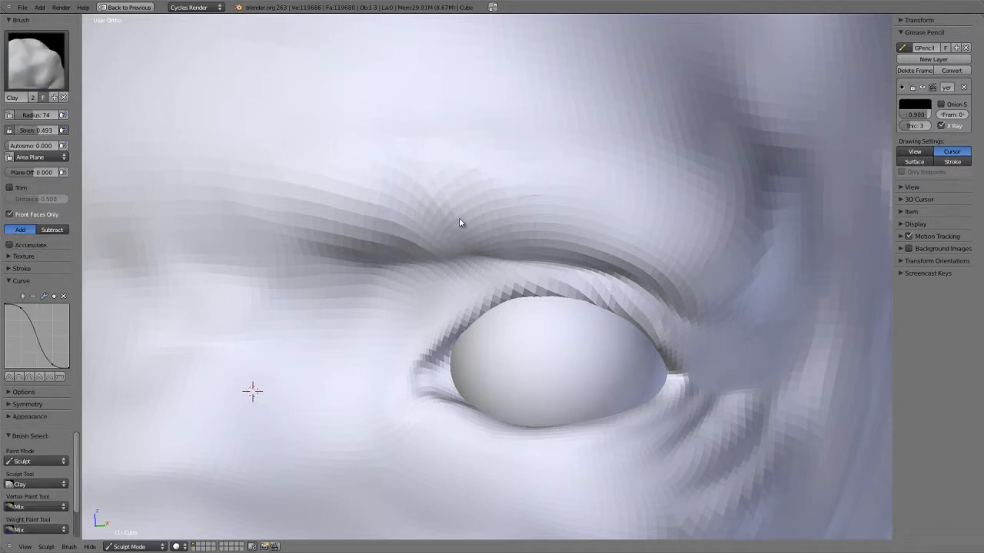
{"action": "mouse_move", "coordinate": [526, 239]}
{"action": "left_mouse_down"}
{"action": "mouse_move", "coordinate": [478, 249]}
{"action": "mouse_move", "coordinate": [488, 266]}
{"action": "left_mouse_up"}
{"action": "key", "text": "f"}
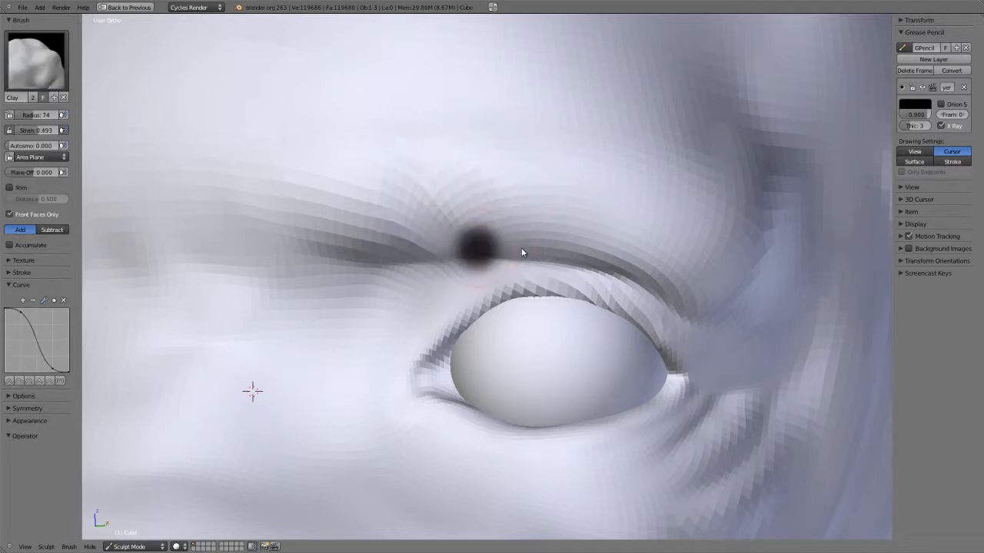
{"action": "left_click", "coordinate": [551, 244]}
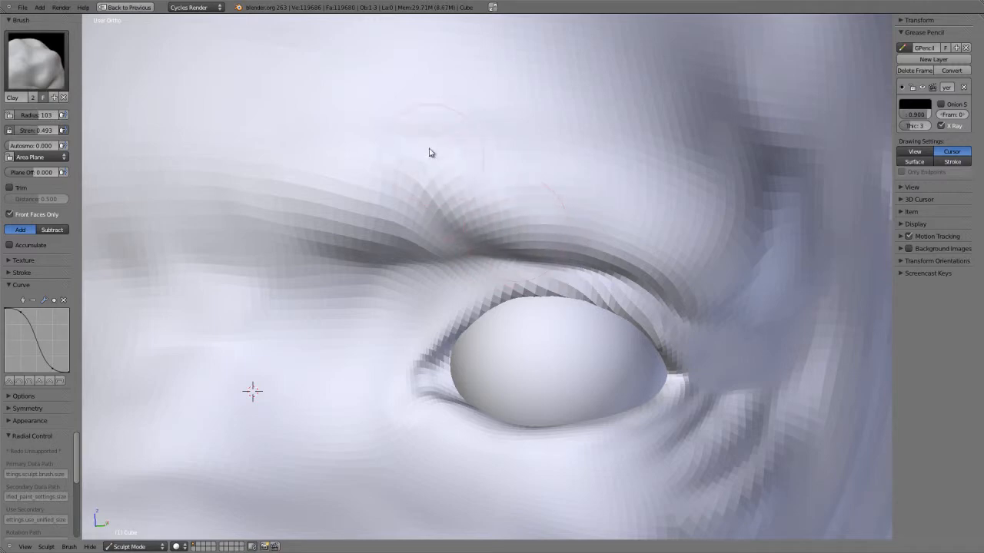
{"action": "scroll", "coordinate": [574, 269], "scroll_direction": "down", "scroll_amount": 3}
{"action": "middle_click_drag", "start_coordinate": [574, 269], "coordinate": [594, 286]}
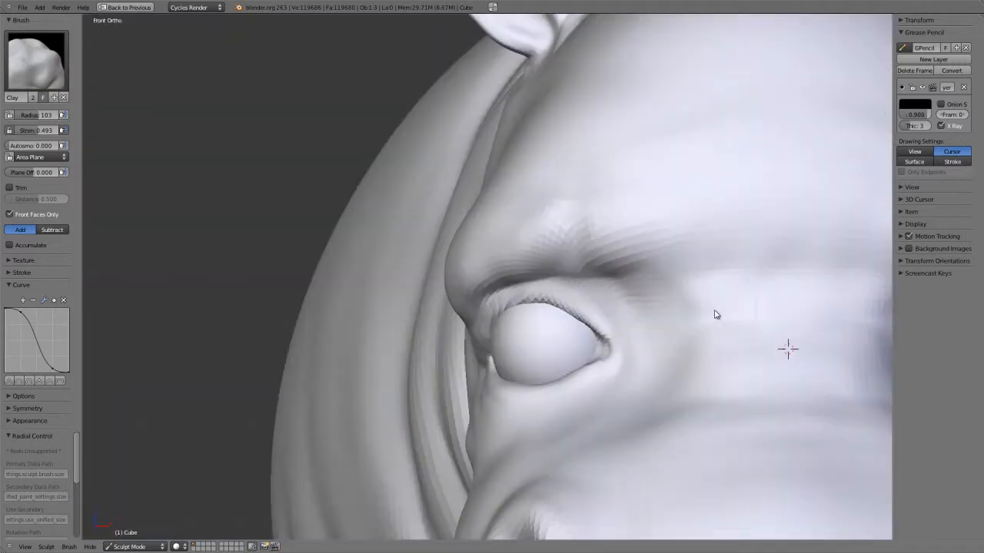
Carve frown wrinkles on the forehead between the eyes with the Crease brush, starting at radius 70.
{"action": "key", "text": "KP_1"}
{"action": "scroll", "coordinate": [529, 269], "scroll_direction": "up", "scroll_amount": 2}
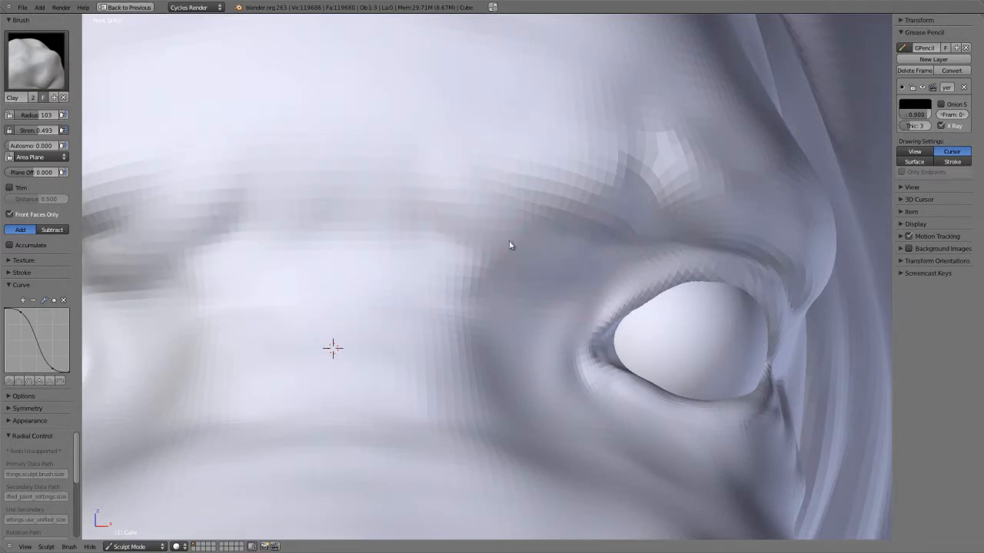
{"action": "key", "text": "shift+c"}
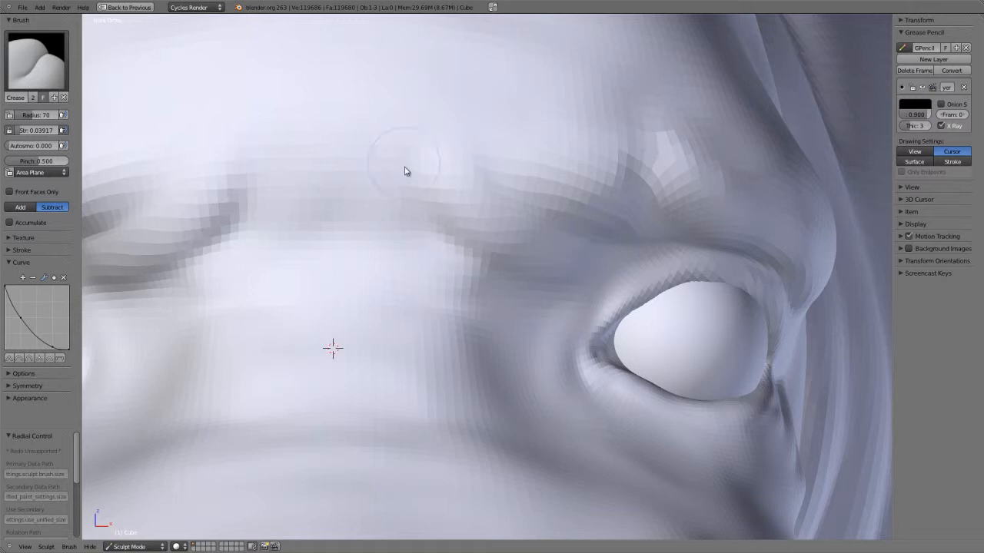
{"action": "key", "text": "f"}
{"action": "left_click", "coordinate": [503, 182]}
{"action": "mouse_move", "coordinate": [470, 151]}
{"action": "left_mouse_down"}
{"action": "mouse_move", "coordinate": [432, 170]}
{"action": "mouse_move", "coordinate": [470, 201]}
{"action": "left_mouse_up"}
Soften the frown wrinkles and fill the bridge between the brows with the Clay brush at radius 113 and radius 178.
{"action": "scroll", "coordinate": [533, 310], "scroll_direction": "down", "scroll_amount": 7}
{"action": "middle_click_drag", "start_coordinate": [519, 257], "coordinate": [555, 346]}
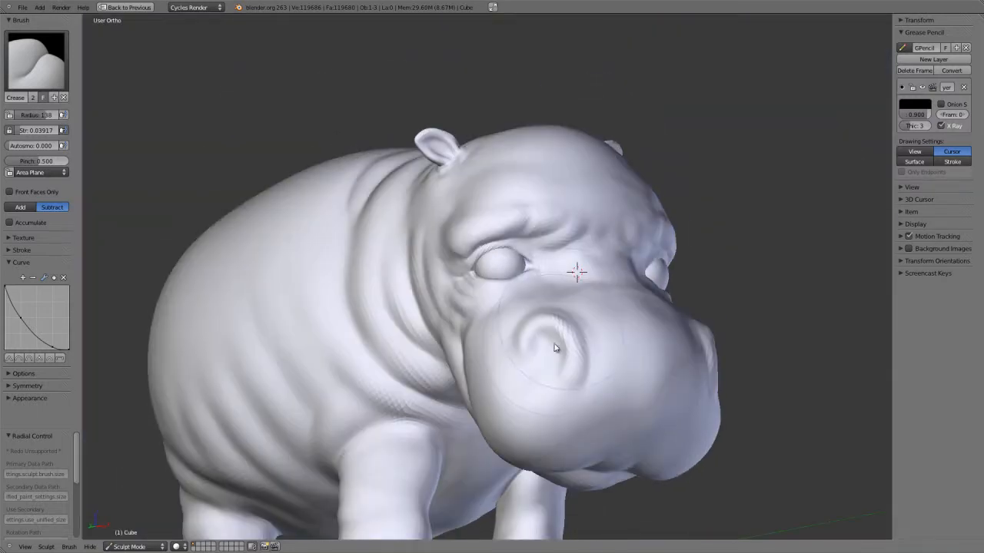
{"action": "scroll", "coordinate": [586, 272], "scroll_direction": "up", "scroll_amount": 3}
{"action": "middle_click_drag", "start_coordinate": [602, 248], "coordinate": [500, 281]}
{"action": "scroll", "coordinate": [538, 281], "scroll_direction": "up", "scroll_amount": 4}
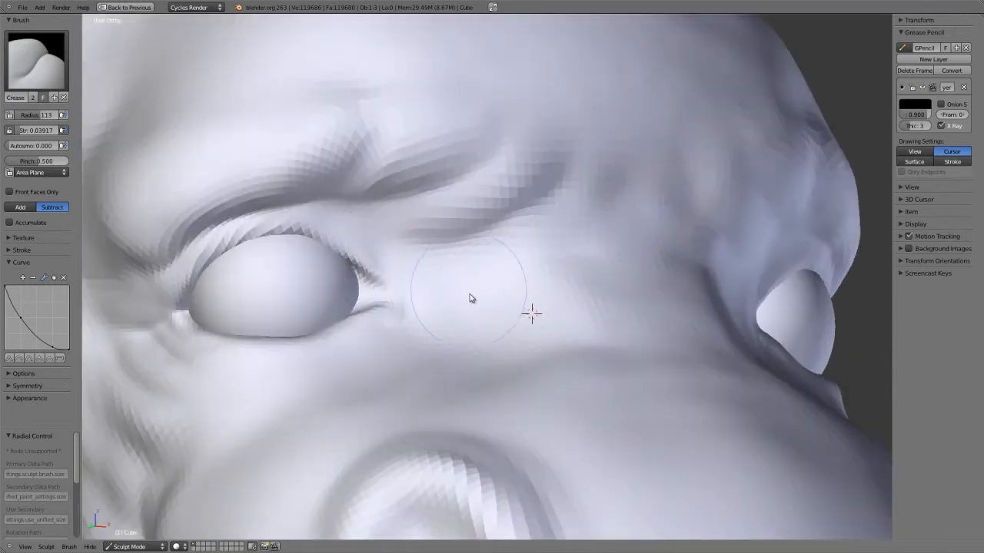
{"action": "key", "text": "c"}
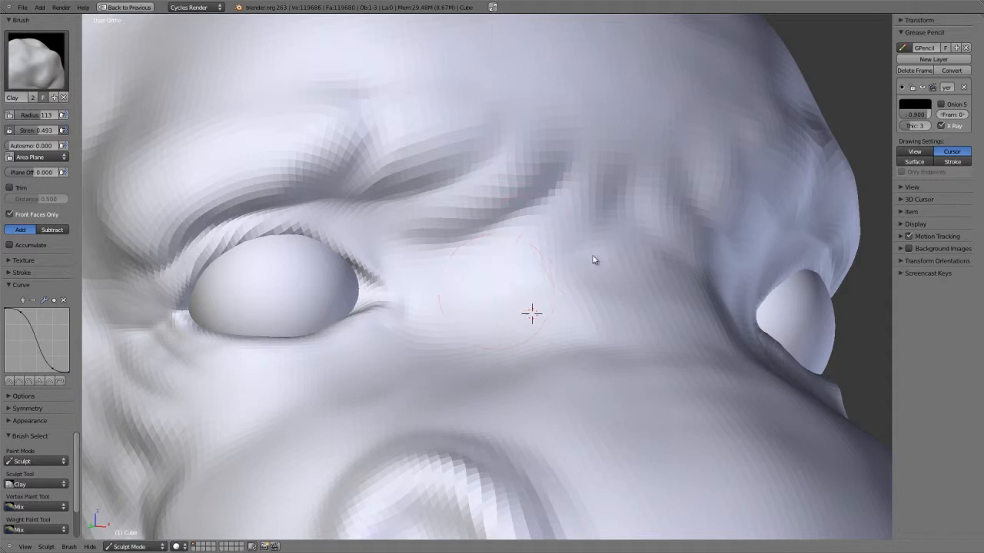
{"action": "mouse_move", "coordinate": [593, 256]}
{"action": "left_mouse_down"}
{"action": "mouse_move", "coordinate": [541, 315]}
{"action": "mouse_move", "coordinate": [579, 278]}
{"action": "mouse_move", "coordinate": [497, 182]}
{"action": "mouse_move", "coordinate": [549, 178]}
{"action": "left_mouse_up"}
{"action": "key", "text": "f"}
{"action": "left_click", "coordinate": [602, 282]}
{"action": "mouse_move", "coordinate": [630, 150]}
{"action": "left_mouse_down"}
{"action": "mouse_move", "coordinate": [582, 353]}
{"action": "mouse_move", "coordinate": [644, 358]}
{"action": "mouse_move", "coordinate": [656, 338]}
{"action": "mouse_move", "coordinate": [647, 306]}
{"action": "left_mouse_up"}
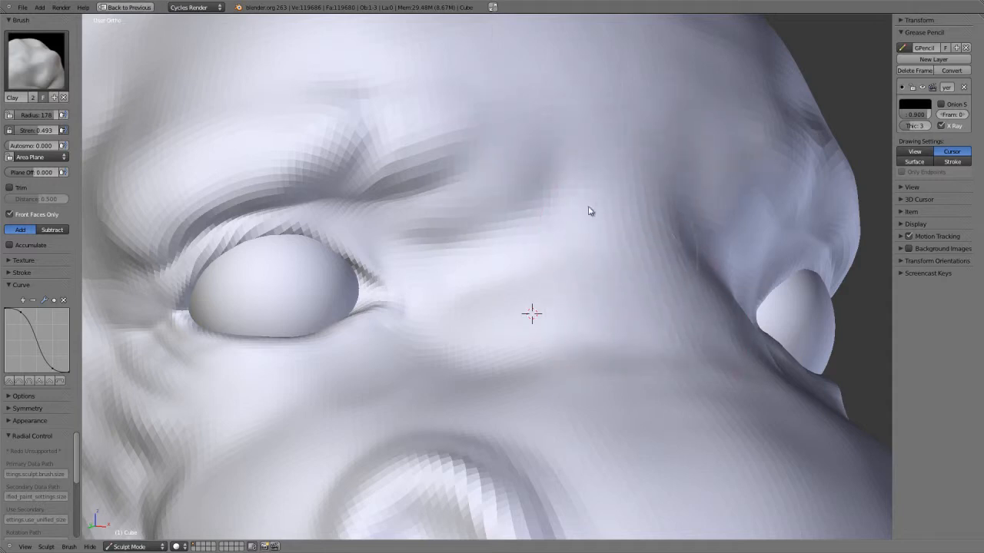
Examine the whole hippo and its brow expression from the front and from both sides.
{"action": "scroll", "coordinate": [507, 379], "scroll_direction": "down", "scroll_amount": 10}
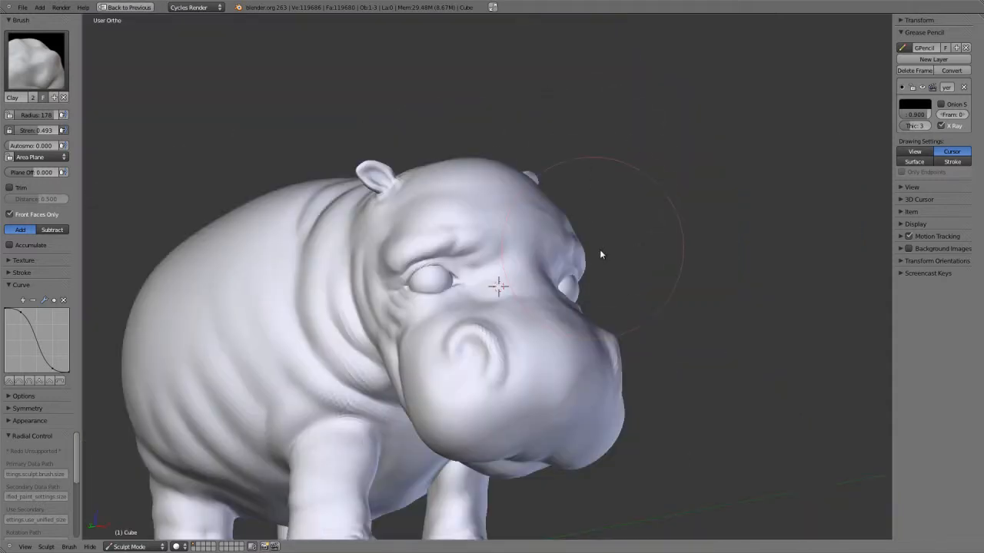
{"action": "middle_click_drag", "start_coordinate": [678, 241], "coordinate": [570, 289]}
{"action": "scroll", "coordinate": [505, 412], "scroll_direction": "down", "scroll_amount": 6}
{"action": "key", "text": "KP_1"}
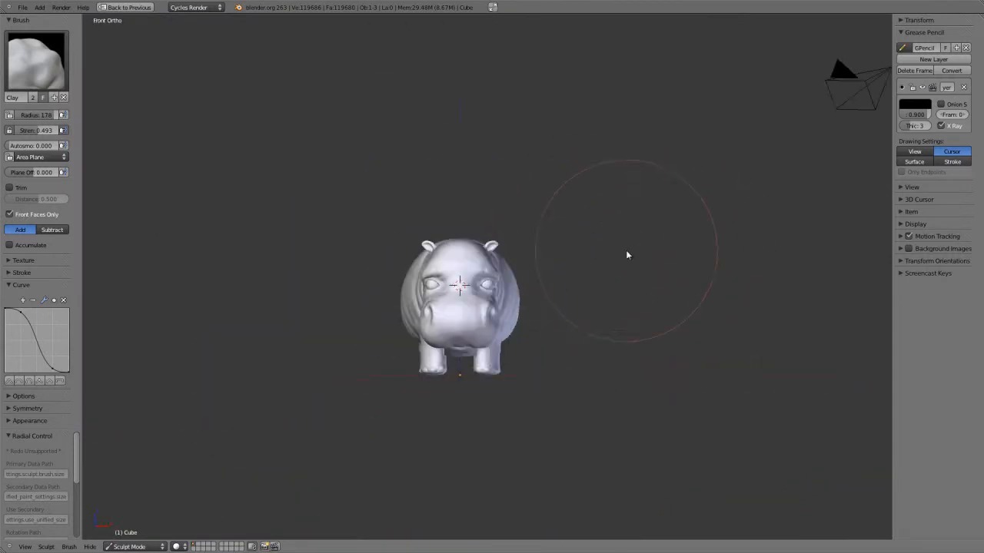
{"action": "scroll", "coordinate": [676, 258], "scroll_direction": "up", "scroll_amount": 5}
{"action": "scroll", "coordinate": [683, 304], "scroll_direction": "down", "scroll_amount": 1}
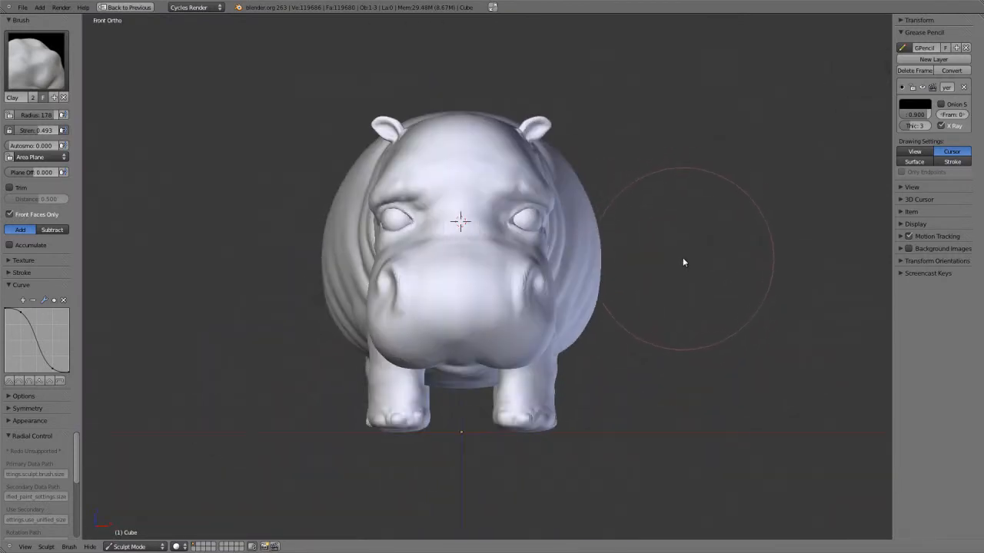
{"action": "middle_click_drag", "start_coordinate": [565, 264], "coordinate": [483, 281]}
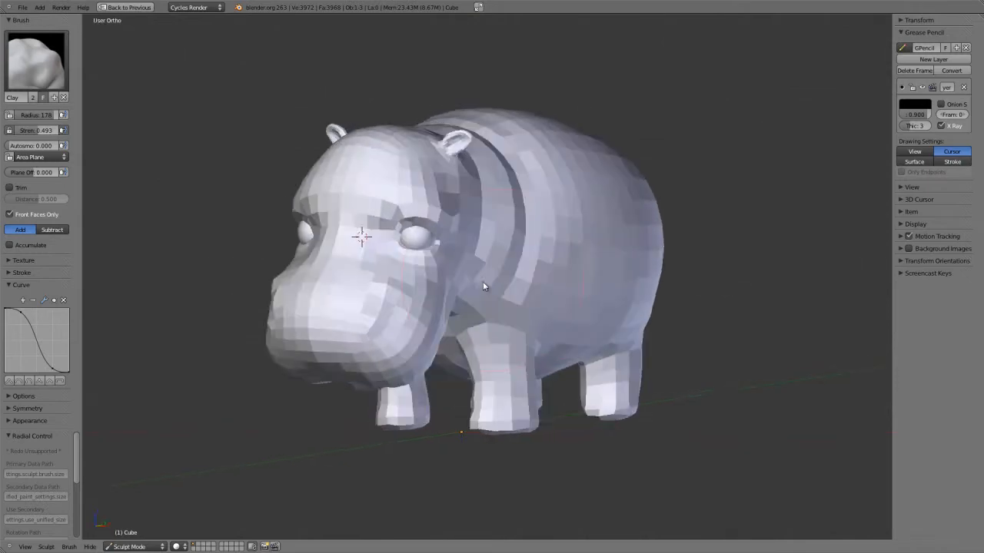
Smooth the brow fold beside the inner eye corner with the Smooth brush at radius 102 and strength 0.519.
{"action": "scroll", "coordinate": [488, 322], "scroll_direction": "up", "scroll_amount": 3}
{"action": "scroll", "coordinate": [491, 364], "scroll_direction": "up", "scroll_amount": 10}
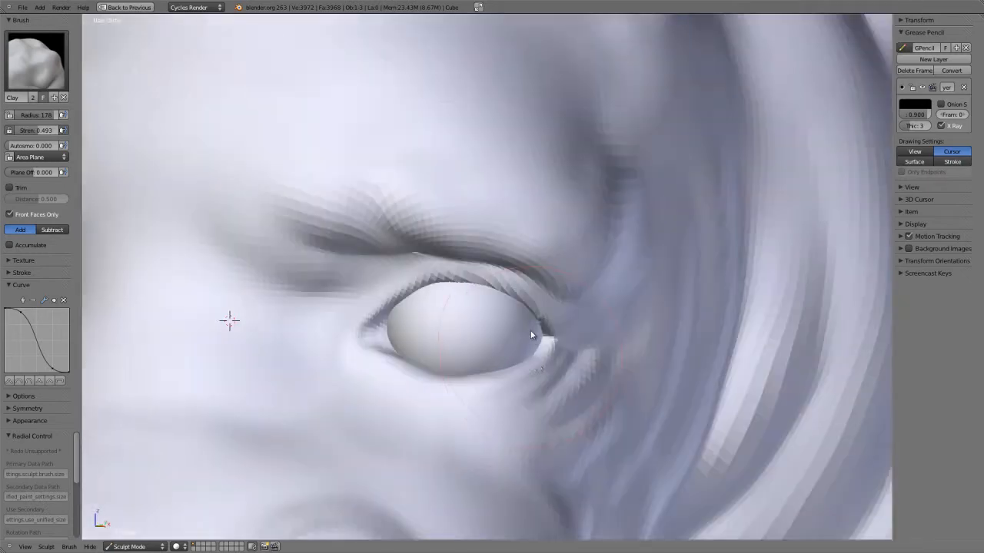
{"action": "middle_click_drag", "start_coordinate": [530, 334], "coordinate": [523, 268]}
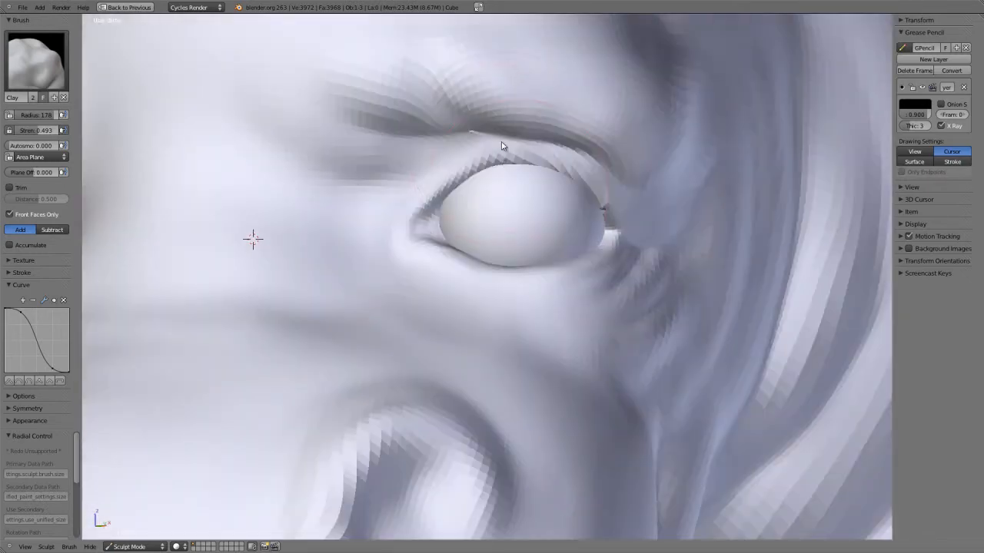
{"action": "key", "text": "s"}
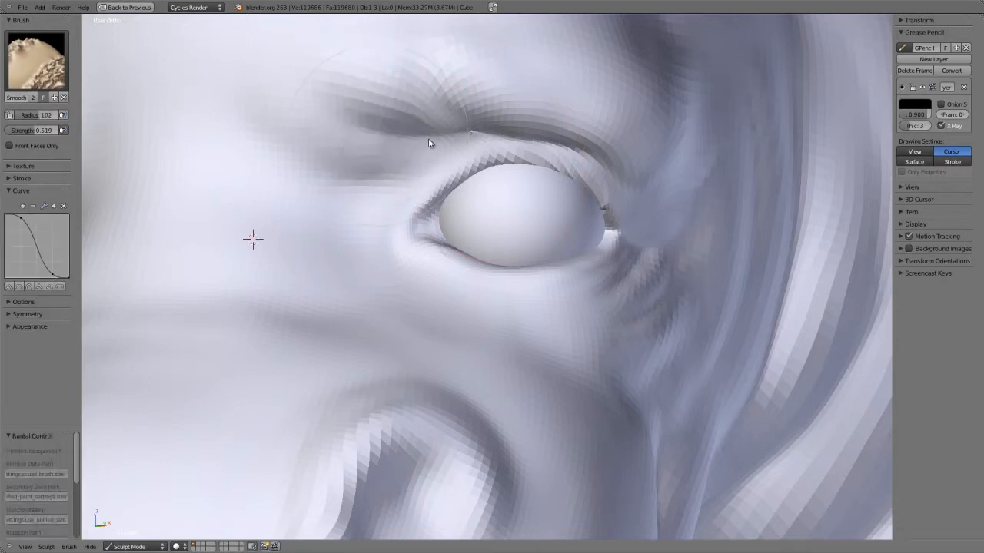
Examine the hippo's cheek, neck folds and back from the side and from above.
{"action": "scroll", "coordinate": [592, 252], "scroll_direction": "down", "scroll_amount": 10}
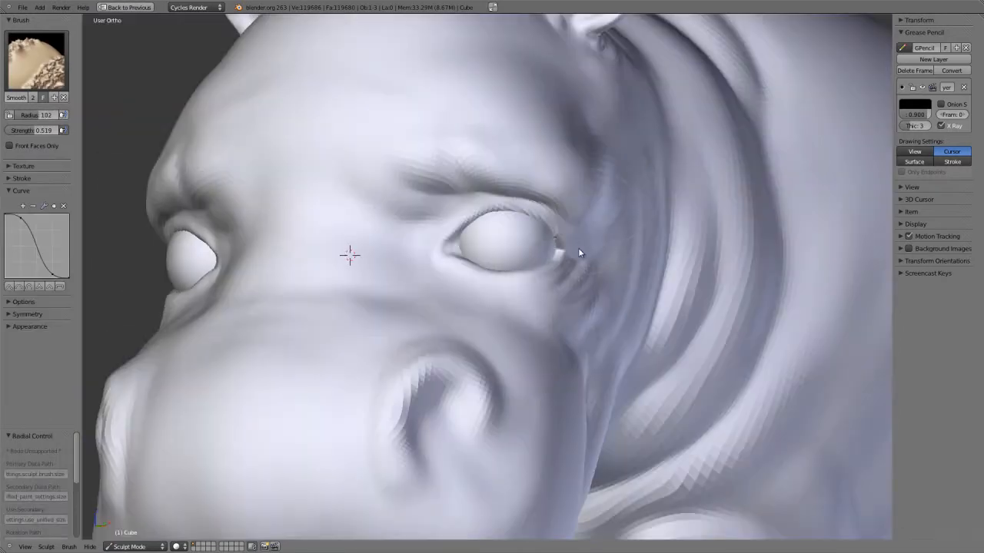
{"action": "middle_click_drag", "start_coordinate": [592, 219], "coordinate": [499, 295]}
{"action": "scroll", "coordinate": [499, 294], "scroll_direction": "up", "scroll_amount": 5}
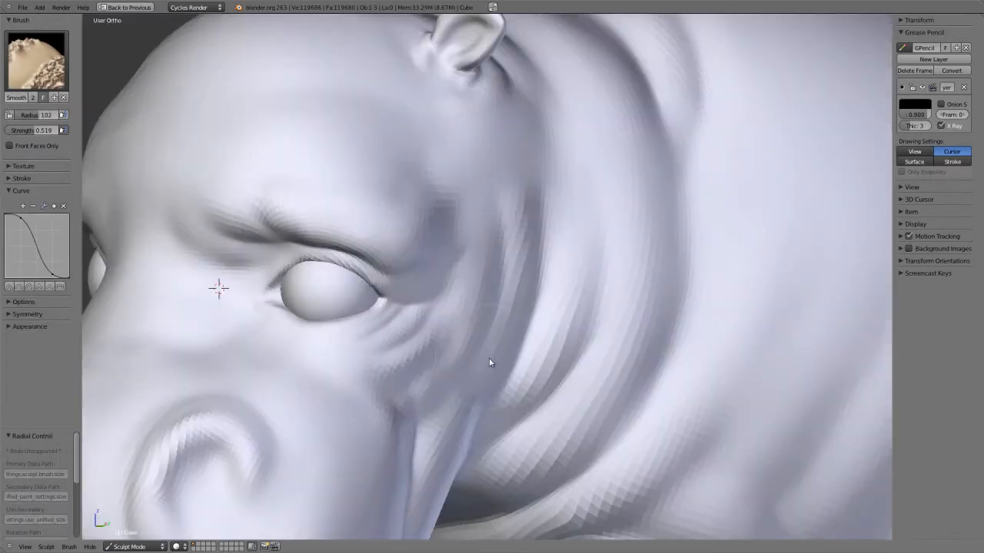
{"action": "scroll", "coordinate": [509, 378], "scroll_direction": "down", "scroll_amount": 10}
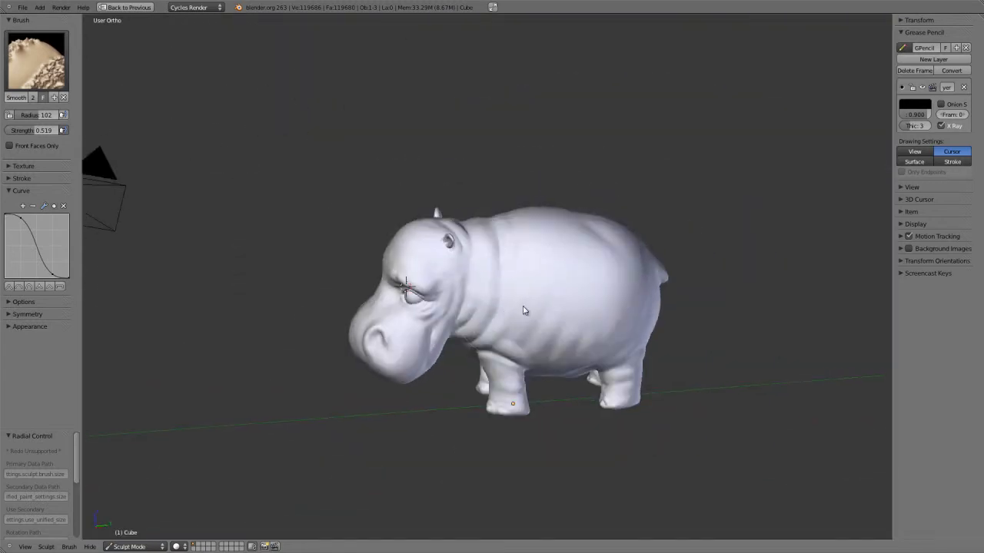
{"action": "middle_click_drag", "start_coordinate": [525, 307], "coordinate": [471, 376]}
{"action": "scroll", "coordinate": [371, 461], "scroll_direction": "up", "scroll_amount": 5}
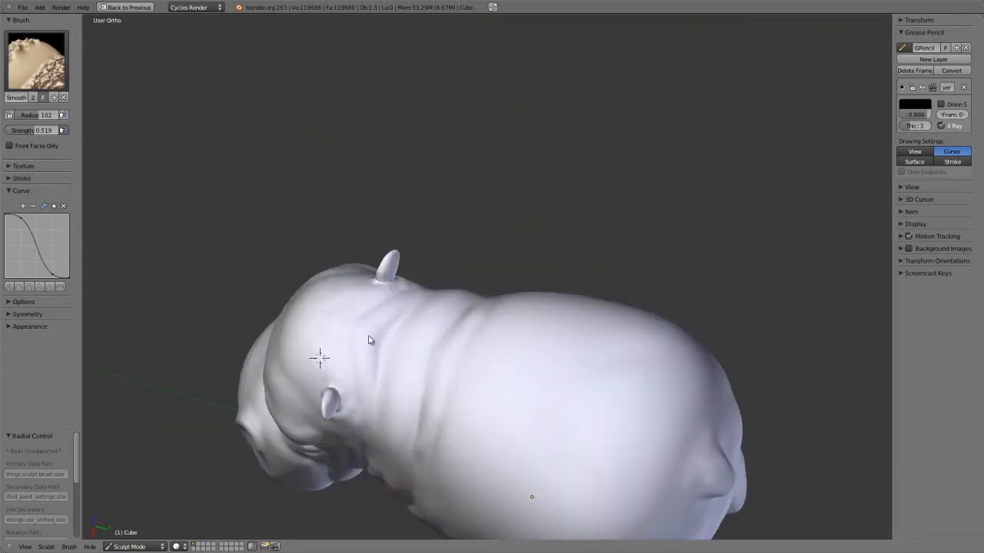
{"action": "scroll", "coordinate": [371, 461], "scroll_direction": "up", "scroll_amount": 1}
{"action": "middle_click_drag", "start_coordinate": [370, 461], "coordinate": [448, 301], "text": "shift"}
{"action": "scroll", "coordinate": [451, 274], "scroll_direction": "up", "scroll_amount": 3}
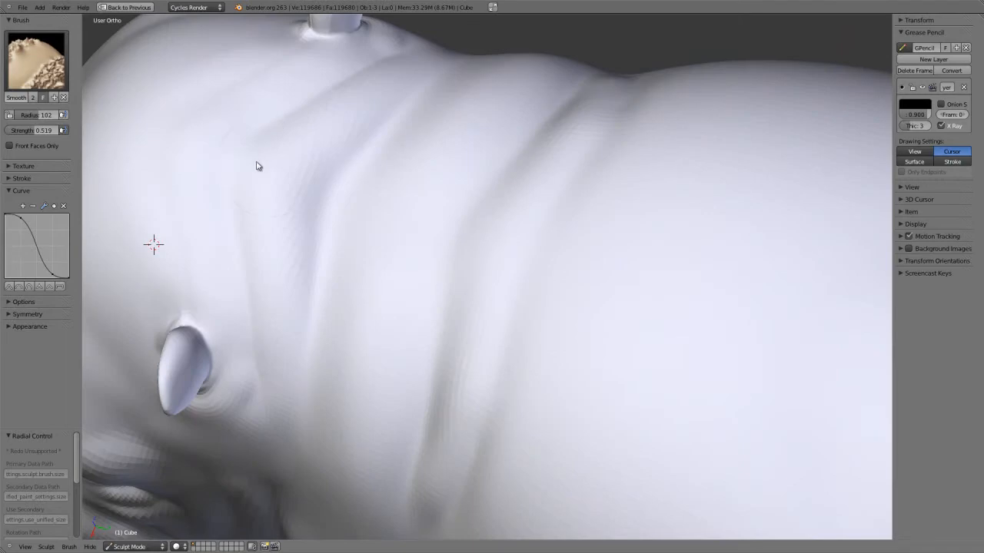
{"action": "scroll", "coordinate": [421, 378], "scroll_direction": "down", "scroll_amount": 6}
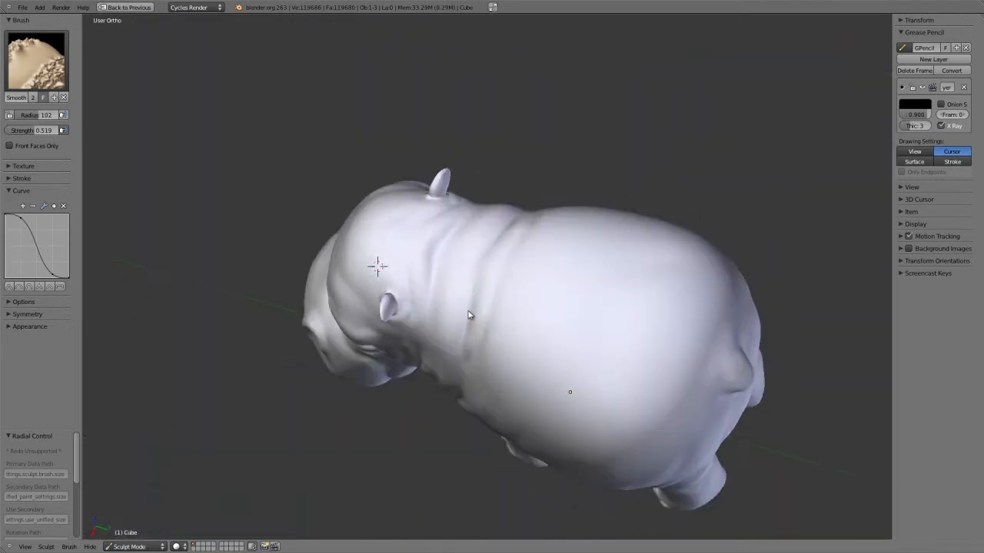
Fill out the neck fold behind the ears with the Clay brush at radius 87 and strength 0.493.
{"action": "middle_click_drag", "start_coordinate": [470, 312], "coordinate": [558, 338]}
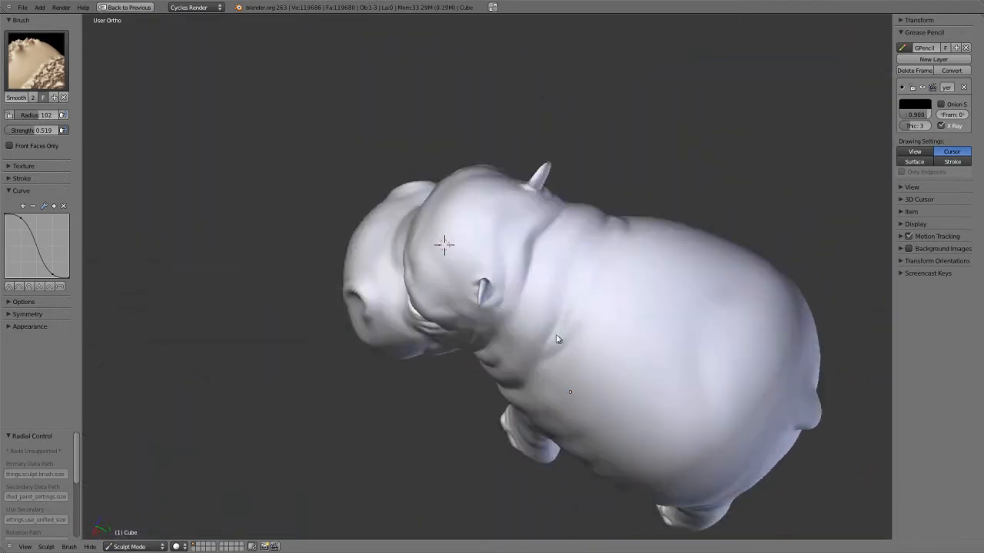
{"action": "scroll", "coordinate": [564, 295], "scroll_direction": "up", "scroll_amount": 7}
{"action": "mouse_move", "coordinate": [527, 294]}
{"action": "middle_mouse_down"}
{"action": "mouse_move", "coordinate": [511, 376]}
{"action": "mouse_move", "coordinate": [502, 231]}
{"action": "middle_mouse_up"}
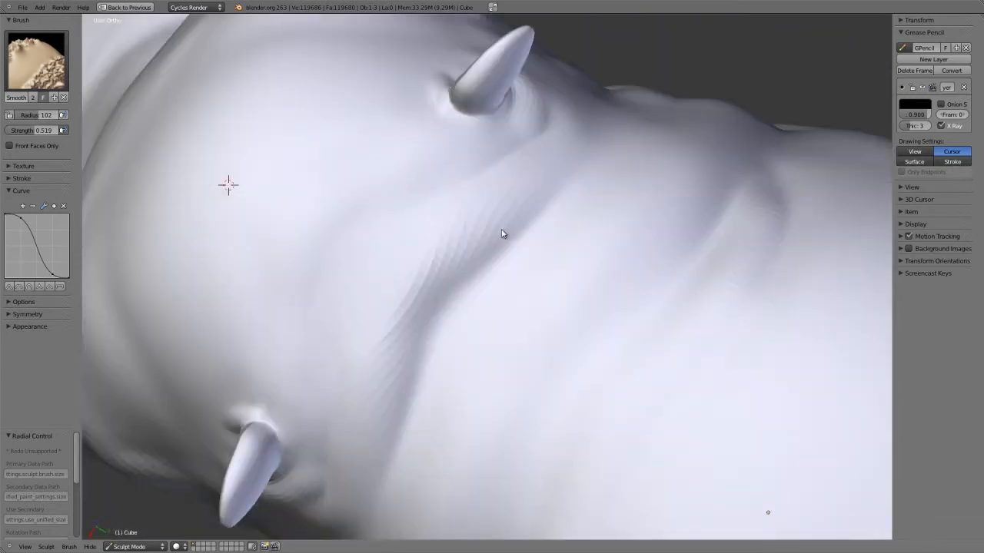
{"action": "key", "text": "c"}
{"action": "mouse_move", "coordinate": [455, 293]}
{"action": "left_mouse_down"}
{"action": "mouse_move", "coordinate": [474, 270]}
{"action": "mouse_move", "coordinate": [456, 281]}
{"action": "mouse_move", "coordinate": [398, 428]}
{"action": "mouse_move", "coordinate": [518, 220]}
{"action": "left_mouse_up"}
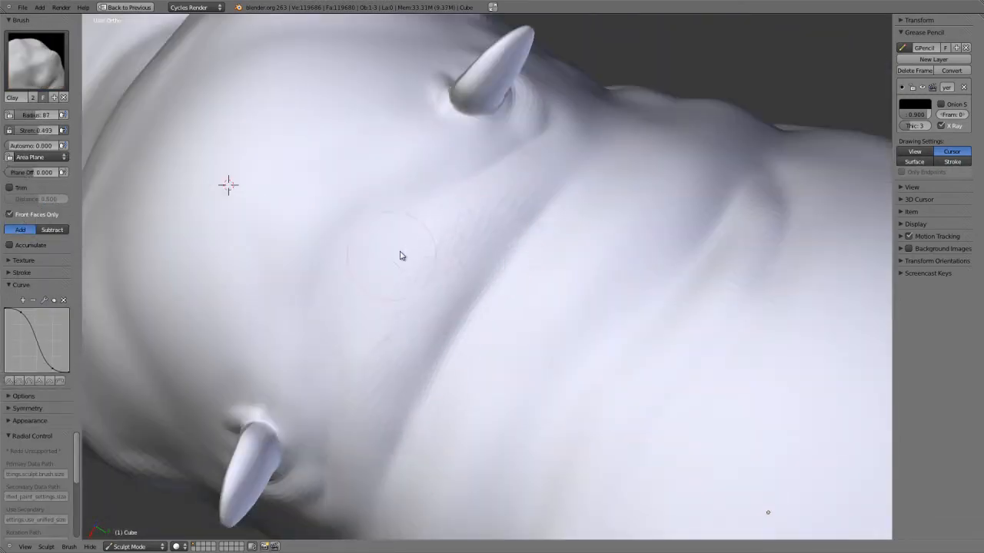
Build up the back of the head between the ears with the Clay brush and enlarge the brush radius to 173.
{"action": "mouse_move", "coordinate": [448, 191]}
{"action": "left_mouse_down"}
{"action": "mouse_move", "coordinate": [384, 276]}
{"action": "mouse_move", "coordinate": [402, 320]}
{"action": "left_mouse_up"}
{"action": "mouse_move", "coordinate": [498, 251]}
{"action": "middle_mouse_down"}
{"action": "mouse_move", "coordinate": [504, 310]}
{"action": "mouse_move", "coordinate": [485, 136]}
{"action": "mouse_move", "coordinate": [473, 256]}
{"action": "middle_mouse_up"}
{"action": "key", "text": "f"}
{"action": "left_click", "coordinate": [422, 125]}
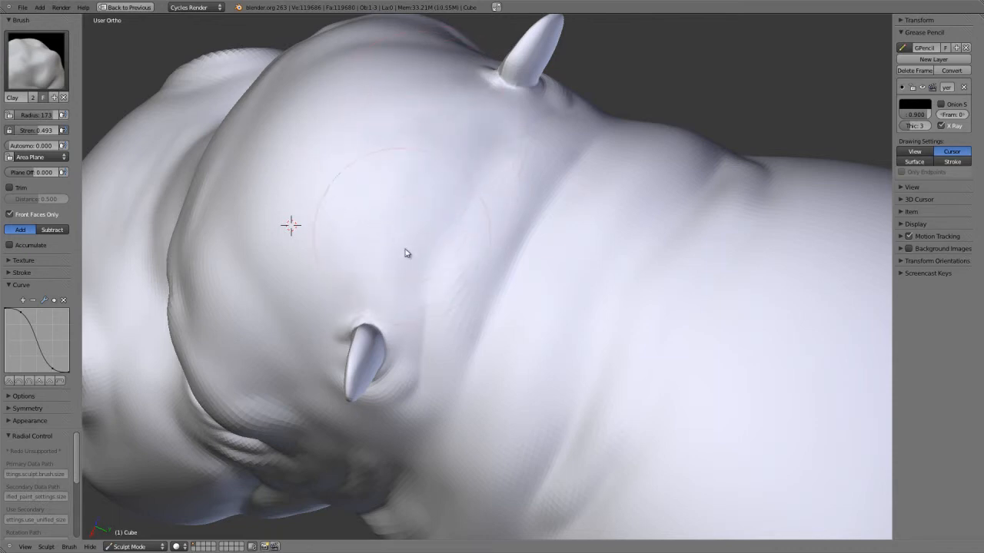
Check the whole hippo from the front three-quarter view and save the sculpt over its existing file.
{"action": "scroll", "coordinate": [494, 327], "scroll_direction": "down", "scroll_amount": 4}
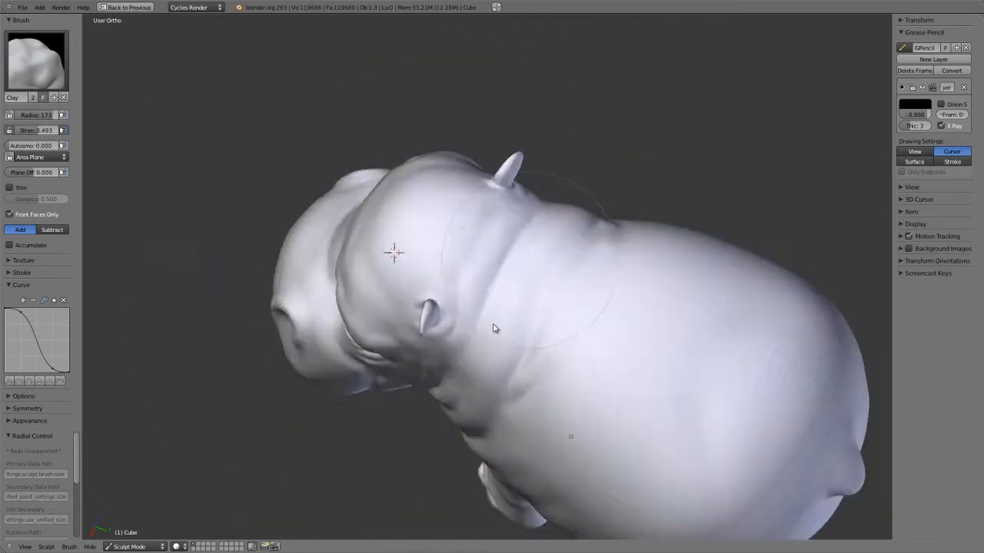
{"action": "middle_click_drag", "start_coordinate": [495, 327], "coordinate": [595, 217]}
{"action": "key", "text": "grave"}
{"action": "middle_click_drag", "start_coordinate": [598, 269], "coordinate": [617, 277]}
{"action": "key", "text": "ctrl+s"}
{"action": "key", "text": "Return"}
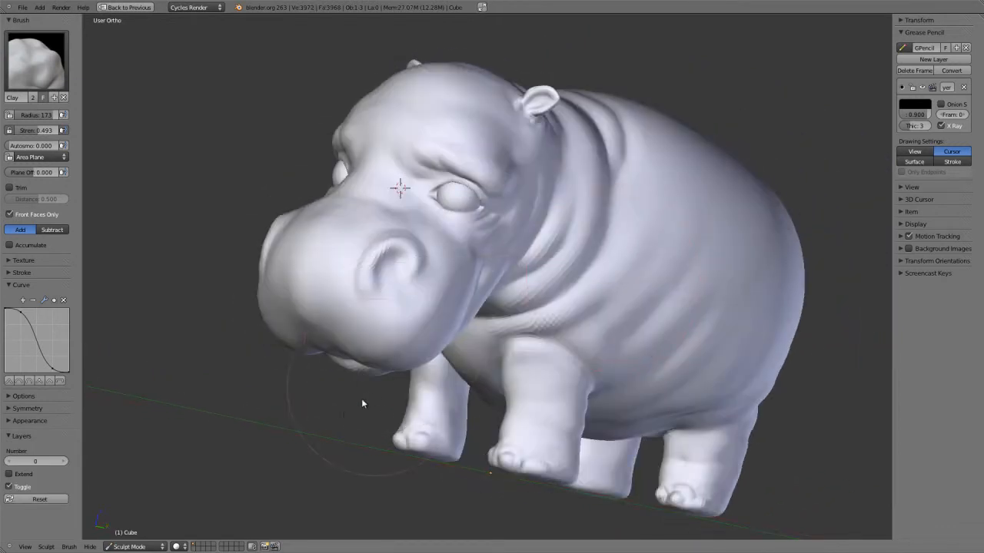
Switch the hippo to Object Mode and compare it with the concept image from the front and from a three-quarter angle.
{"action": "left_click", "coordinate": [148, 547]}
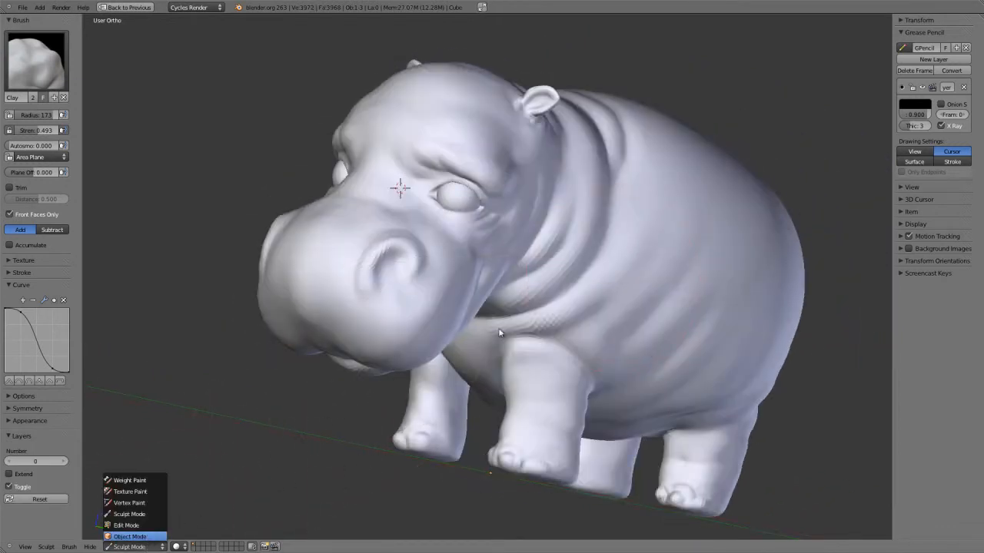
{"action": "key", "text": "Return"}
{"action": "key", "text": "KP_1"}
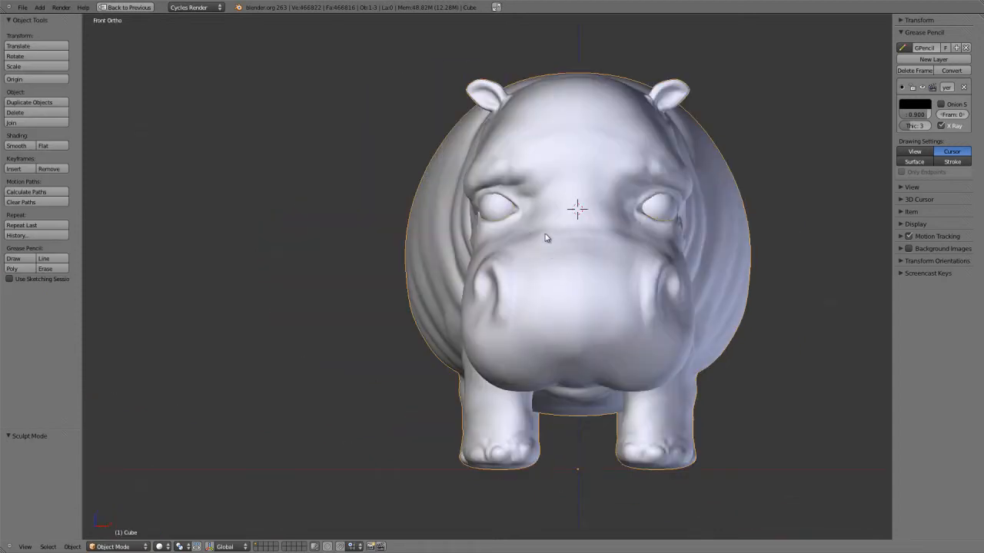
{"action": "key", "text": "ctrl+Up"}
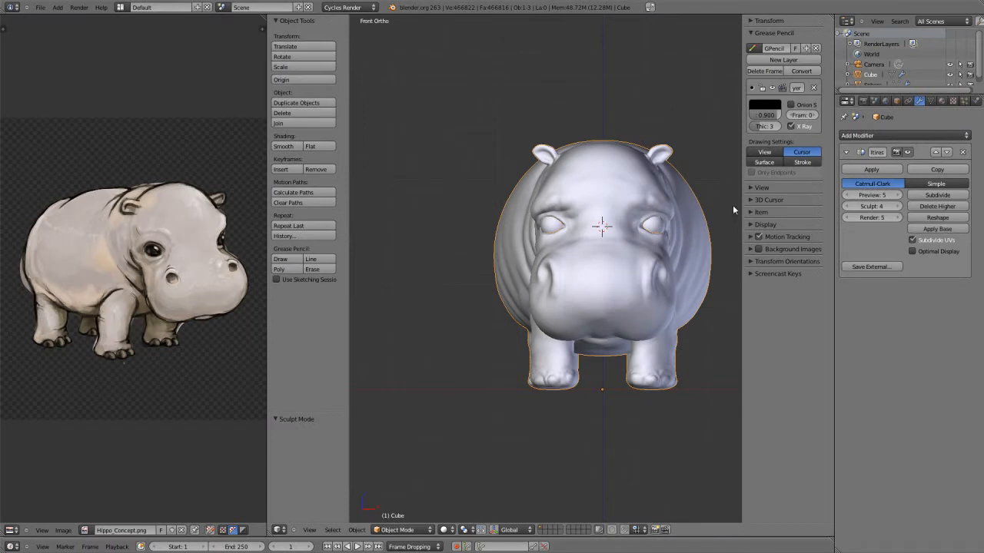
{"action": "key", "text": "KP_Decimal"}
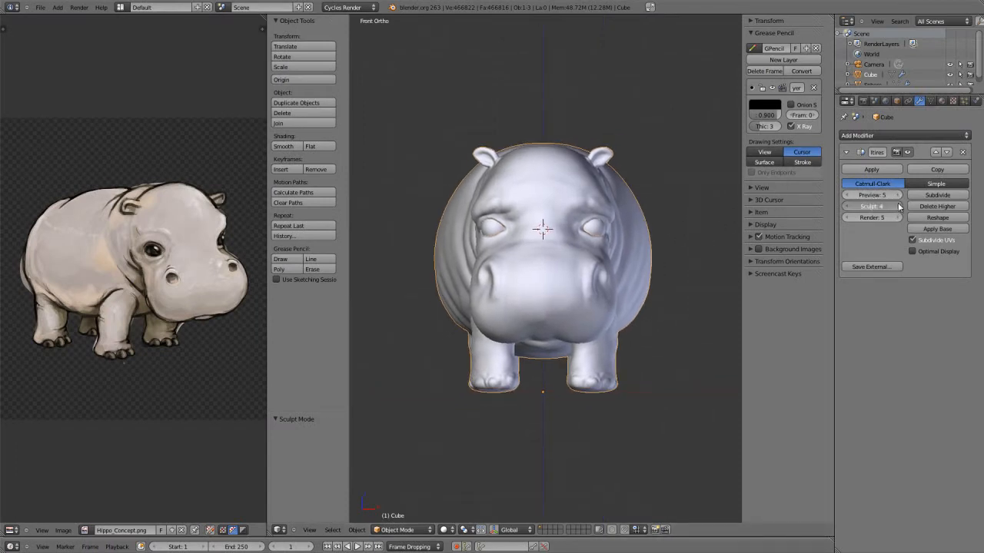
{"action": "middle_click_drag", "start_coordinate": [584, 278], "coordinate": [551, 301]}
{"action": "key", "text": "ctrl+Up"}
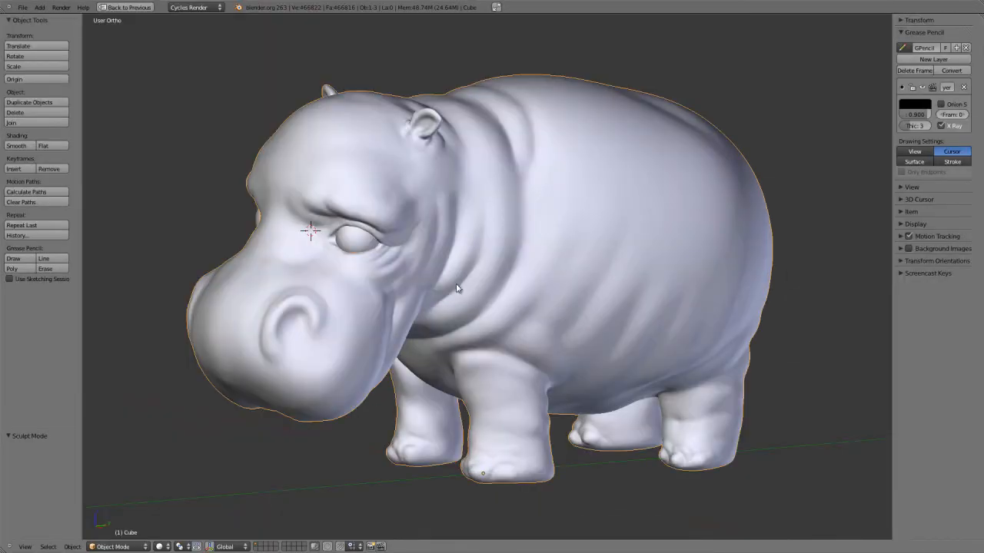
Apply smooth shading to all objects of the hippo model.
{"action": "key", "text": "a"}
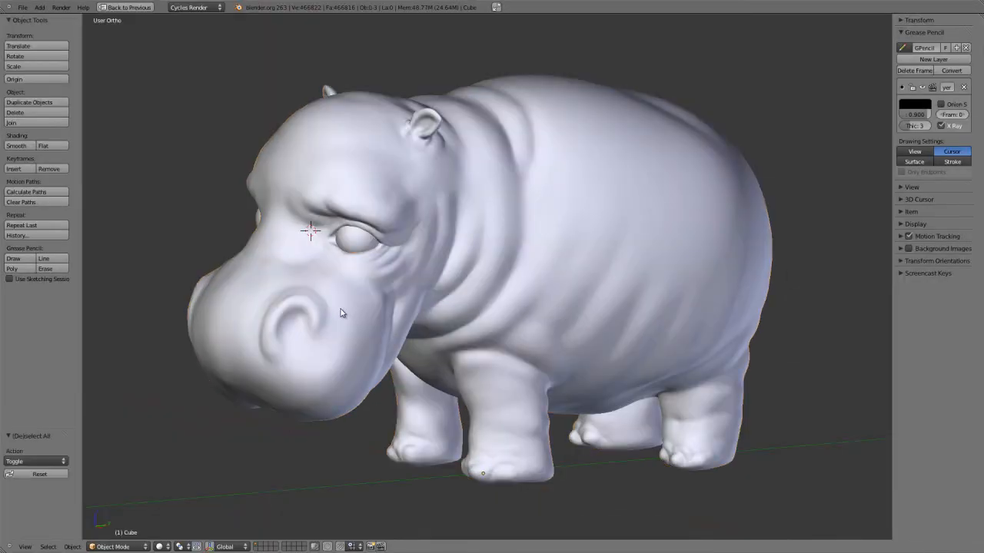
{"action": "key", "text": "a"}
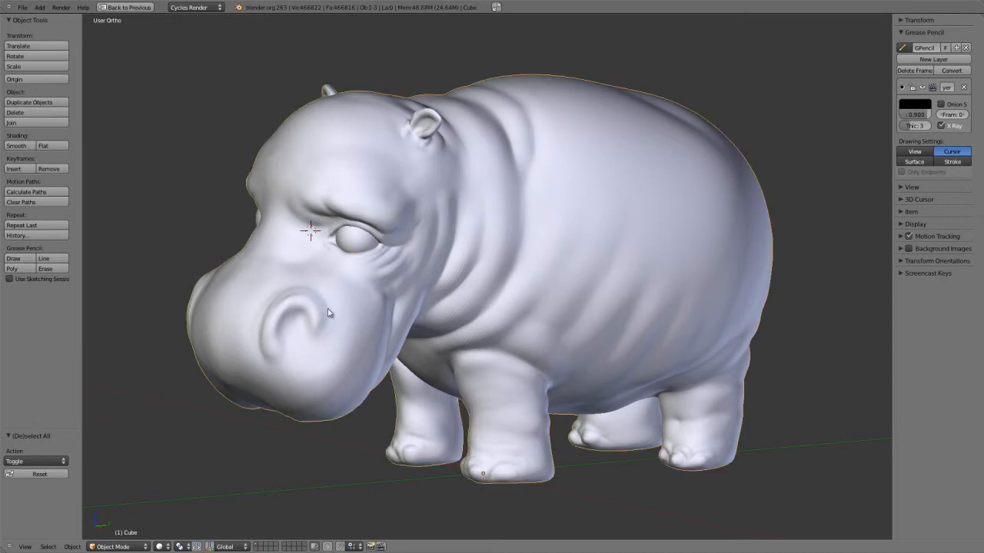
{"action": "left_click", "coordinate": [17, 146]}
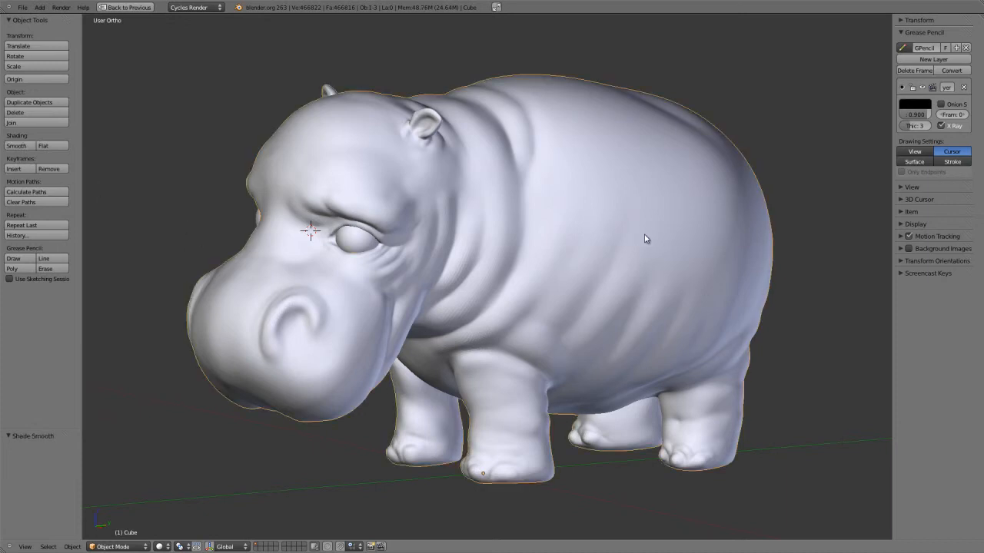
Deselect everything and save the scene over hippo_sculpt_02.blend.
{"action": "key", "text": "a"}
{"action": "key", "text": "ctrl+s"}
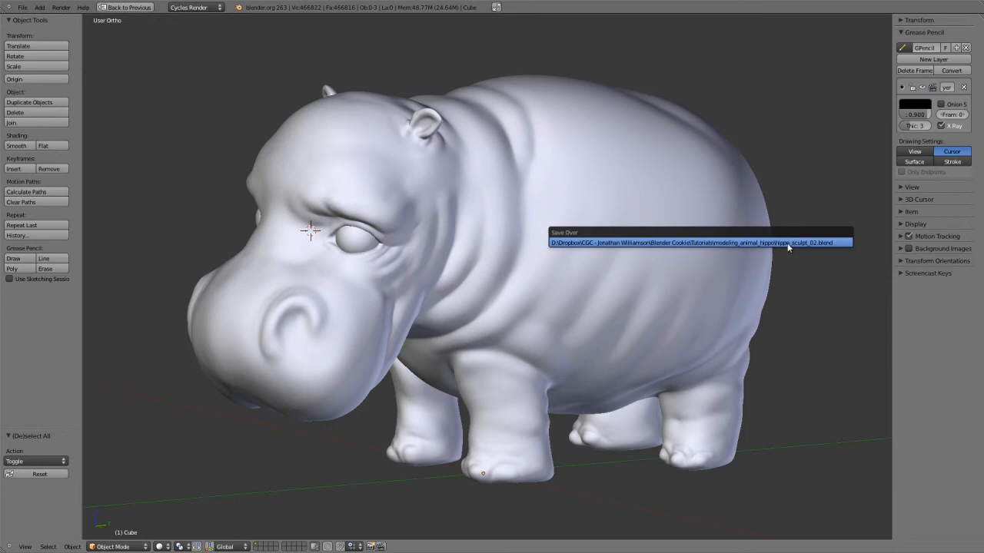
{"action": "left_click", "coordinate": [786, 243]}
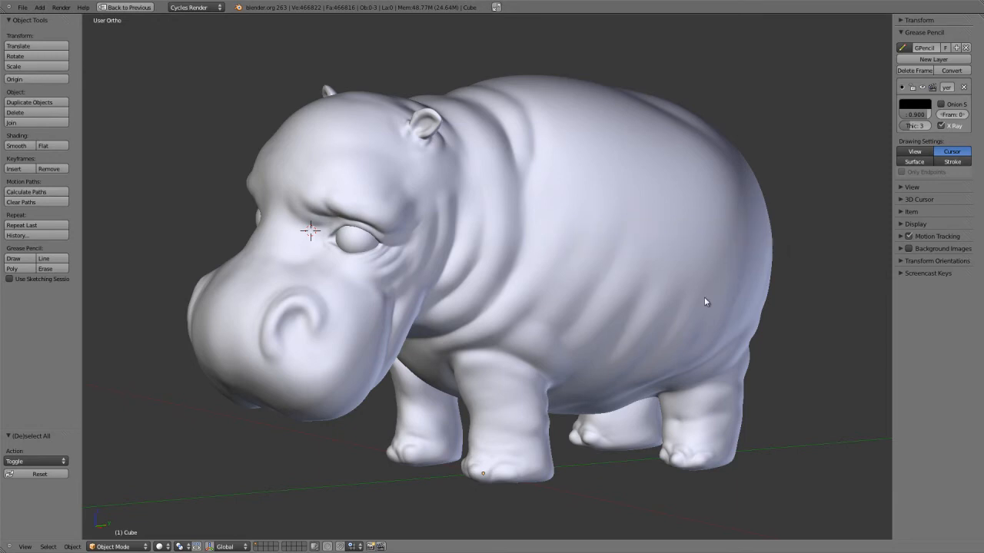